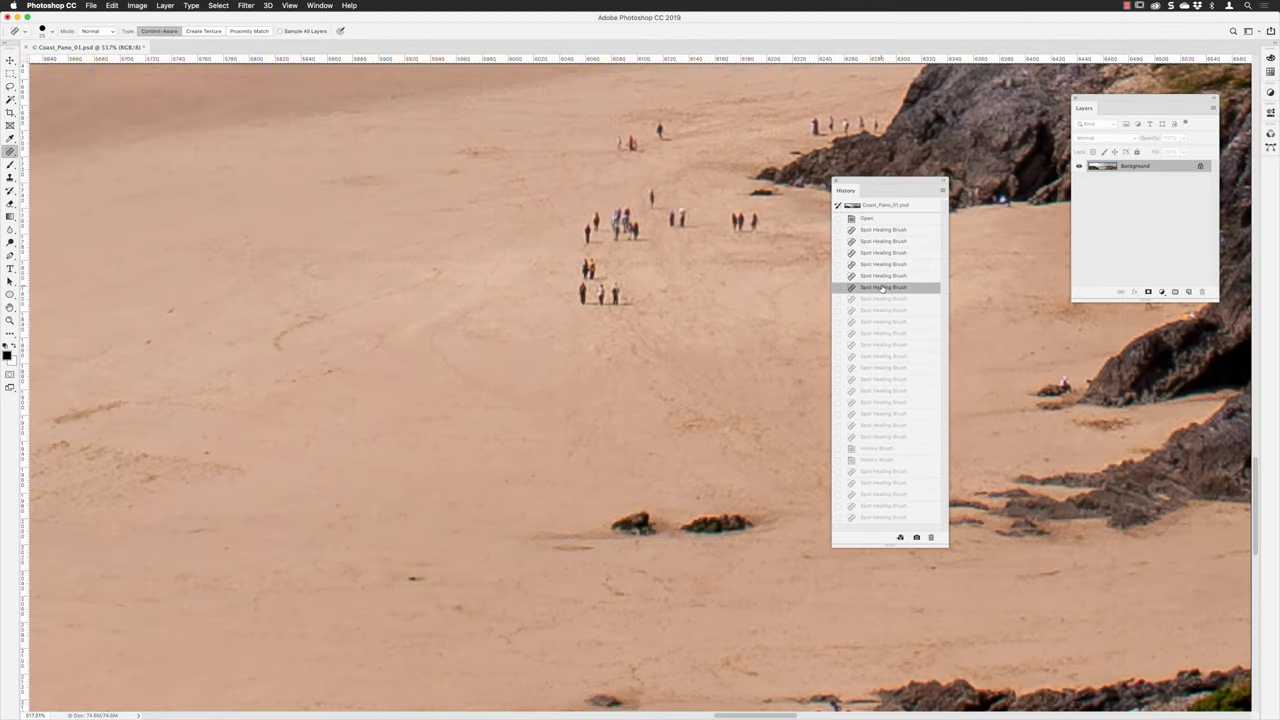
Move through the recorded history states, back to the first Spot Healing Brush stroke and forward again
{"action": "left_click", "coordinate": [878, 254]}
{"action": "left_click", "coordinate": [876, 231]}
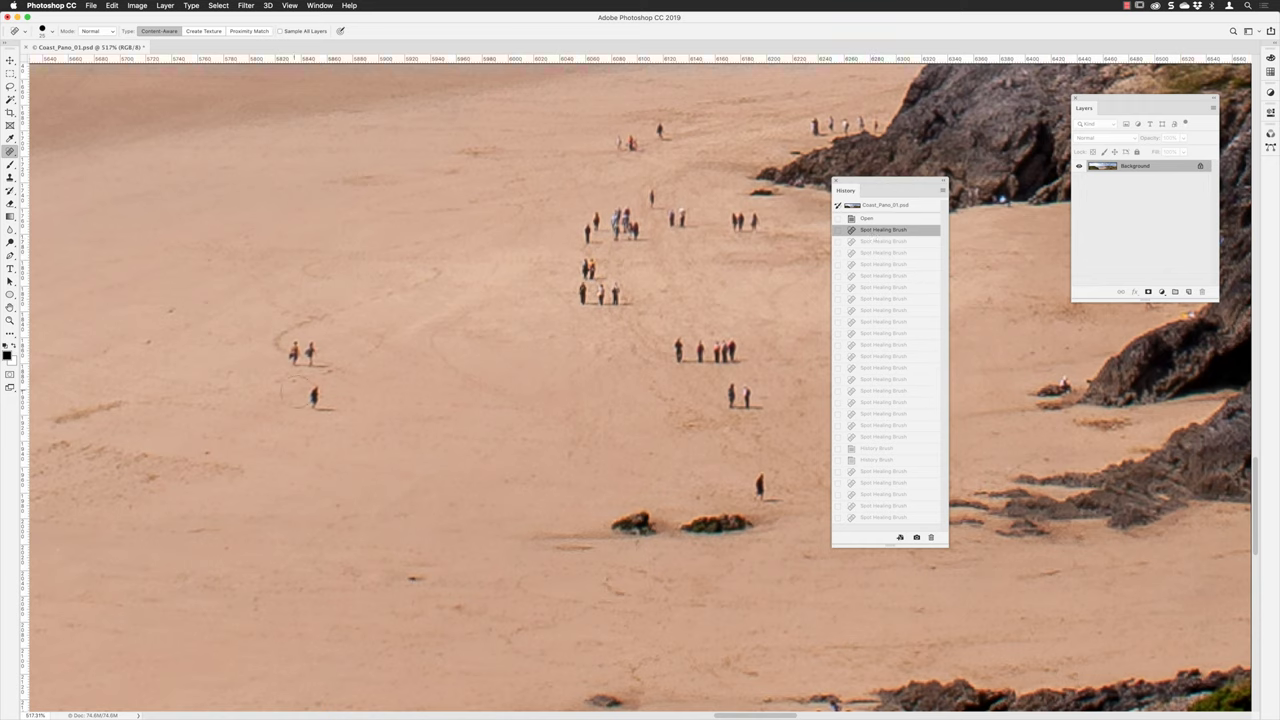
{"action": "left_click", "coordinate": [875, 310]}
{"action": "left_click", "coordinate": [879, 345]}
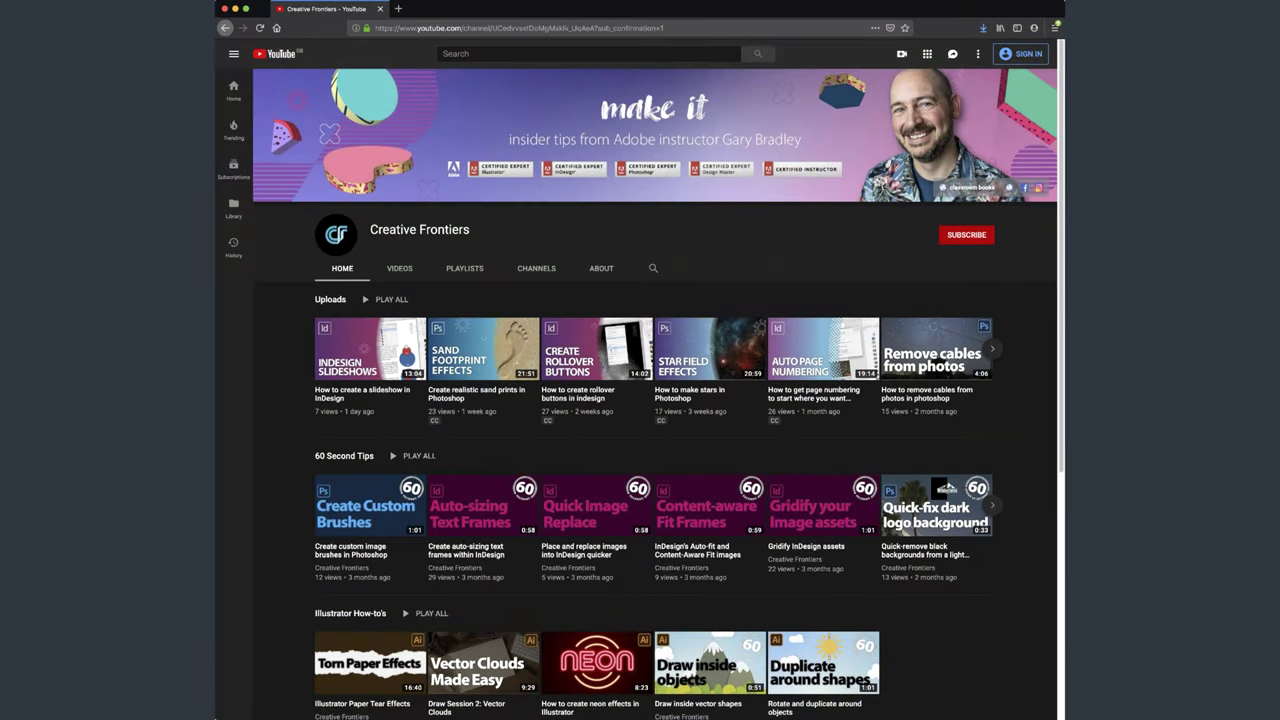
{"action": "left_click", "coordinate": [962, 238]}
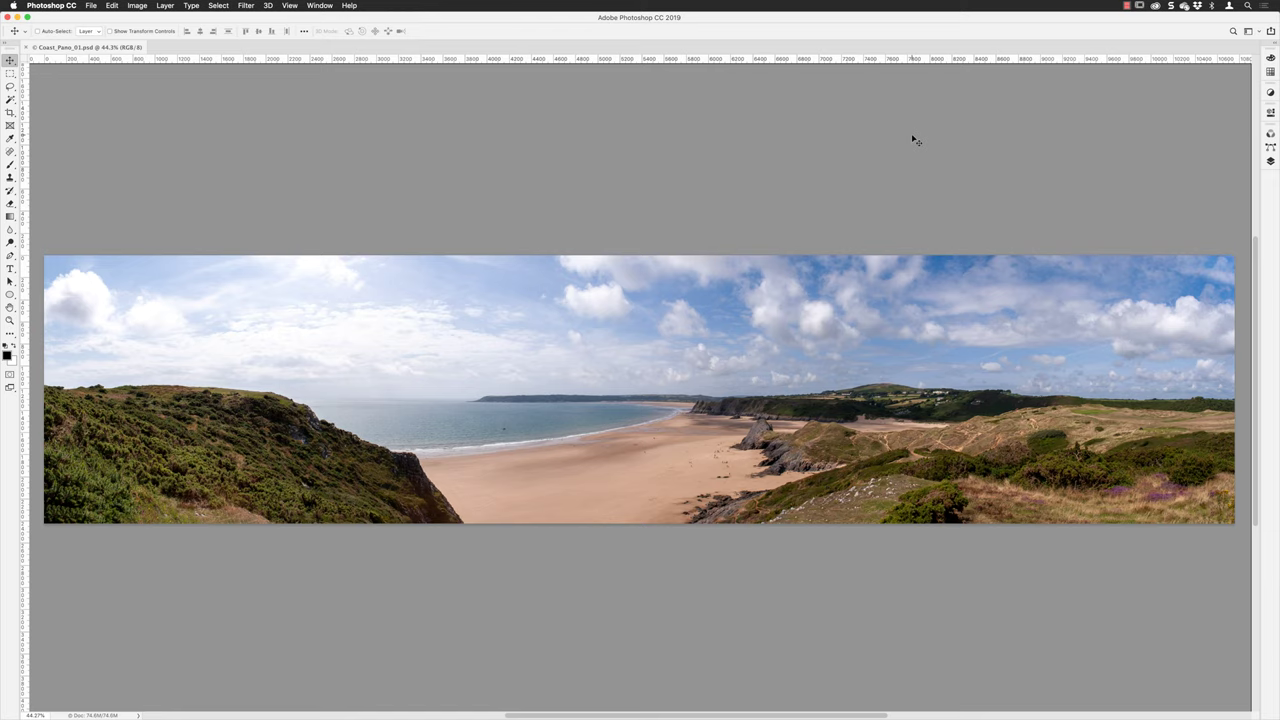
Choose the Spot Healing Brush for retouching the people on the beach and check its brush settings
{"action": "key", "text": "z"}
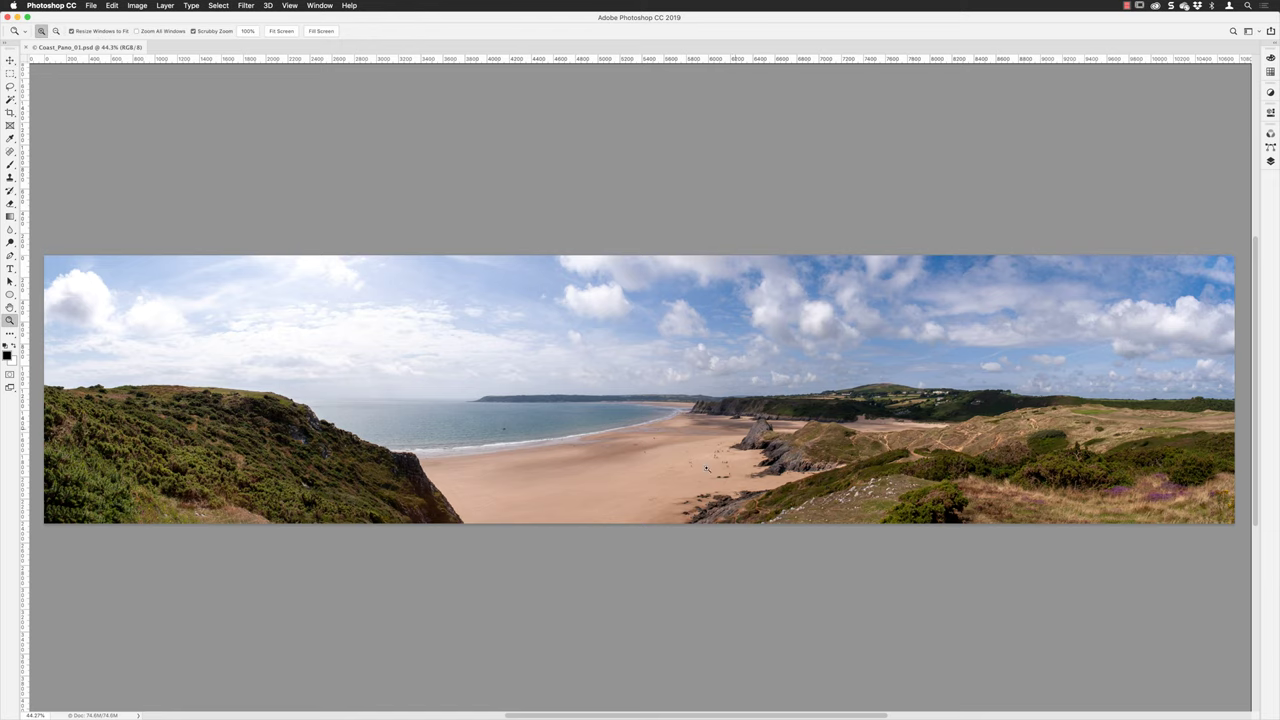
{"action": "left_click_drag", "start_coordinate": [723, 461], "coordinate": [723, 291]}
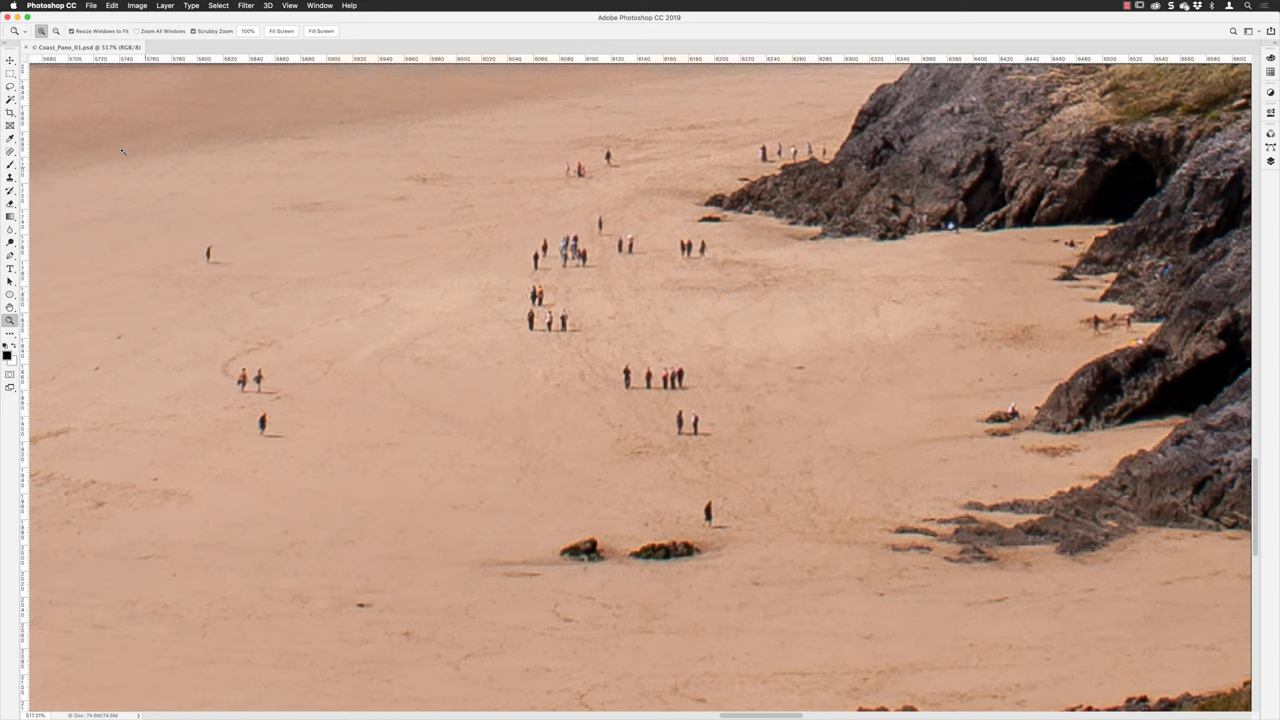
{"action": "left_click", "coordinate": [11, 152]}
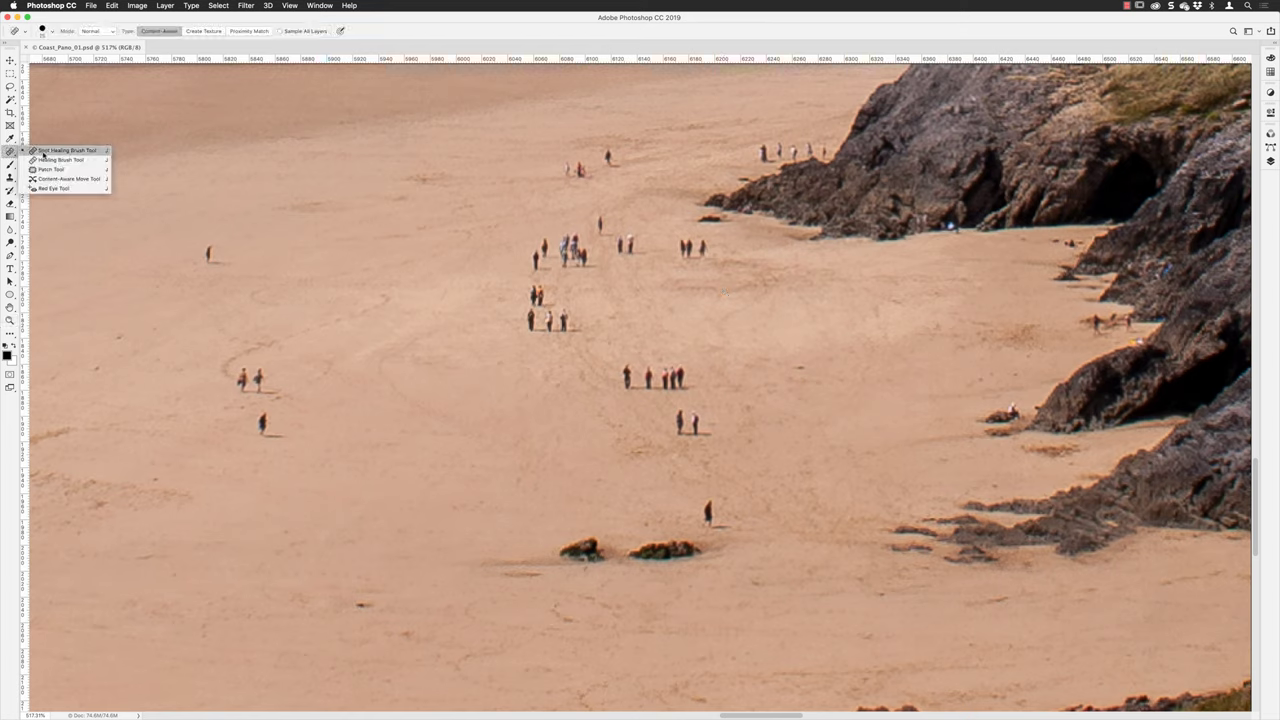
{"action": "left_click", "coordinate": [47, 152]}
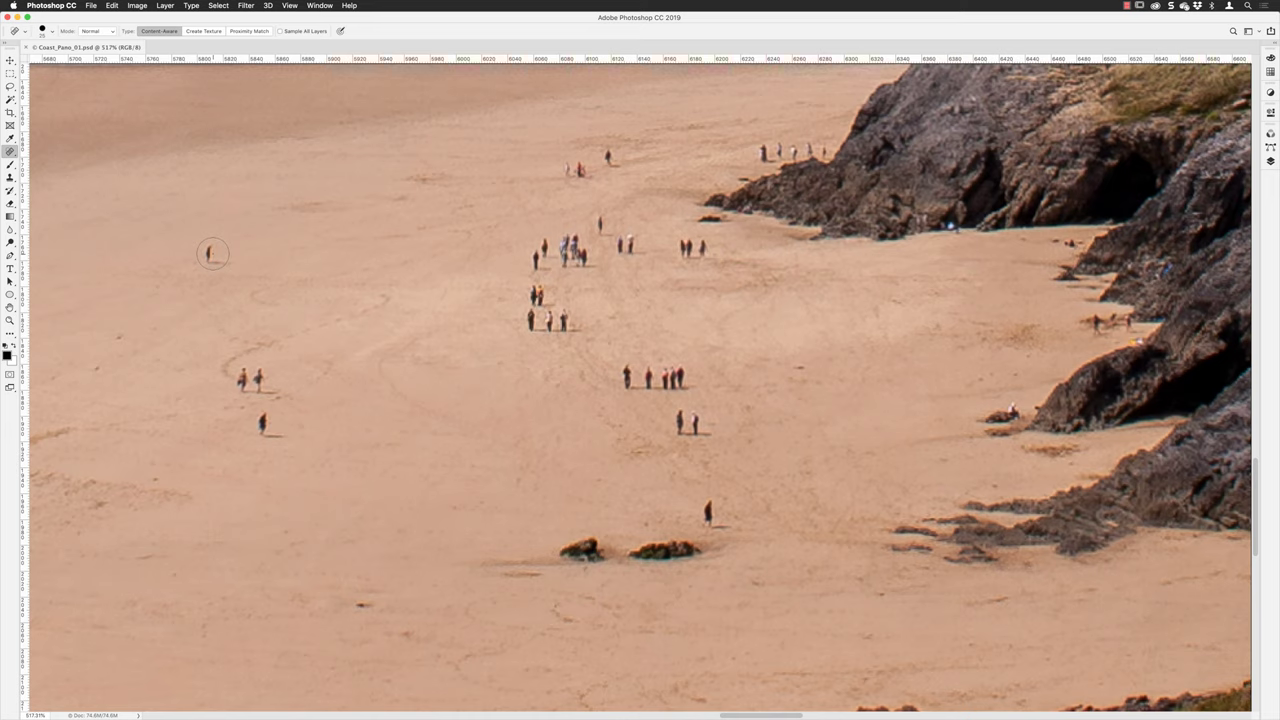
{"action": "left_click", "coordinate": [47, 31]}
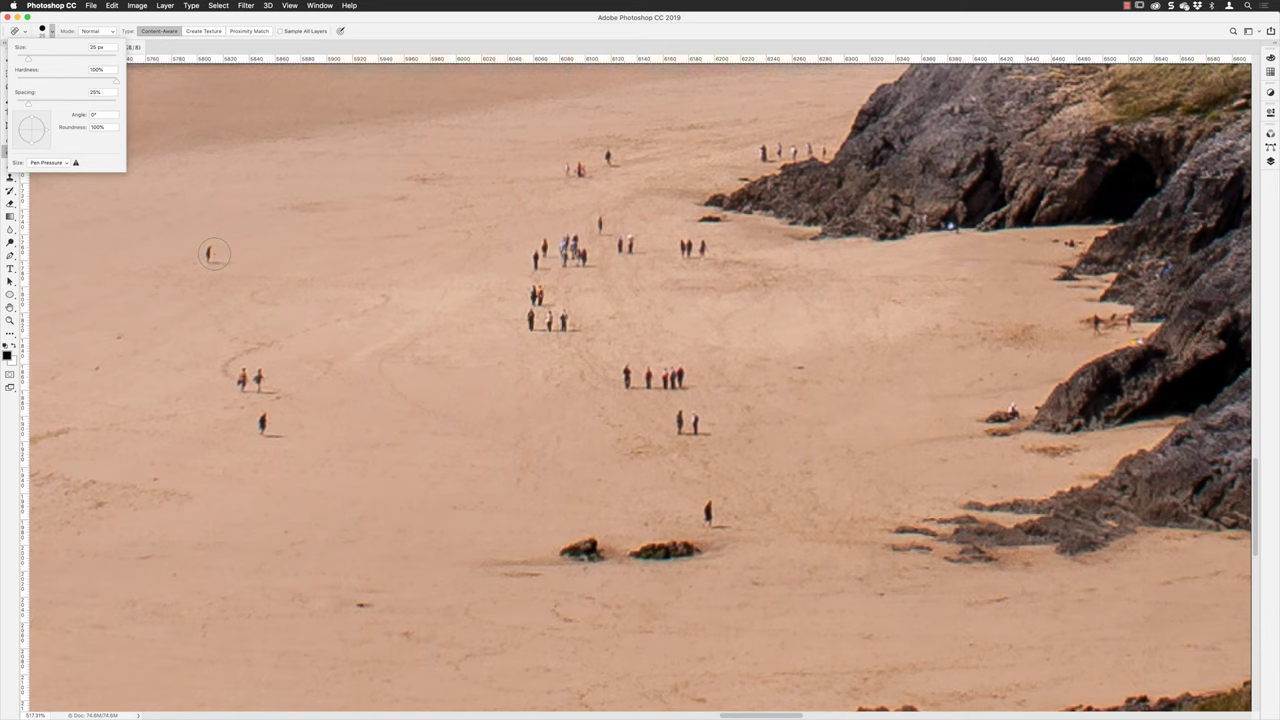
{"action": "key", "text": "Escape"}
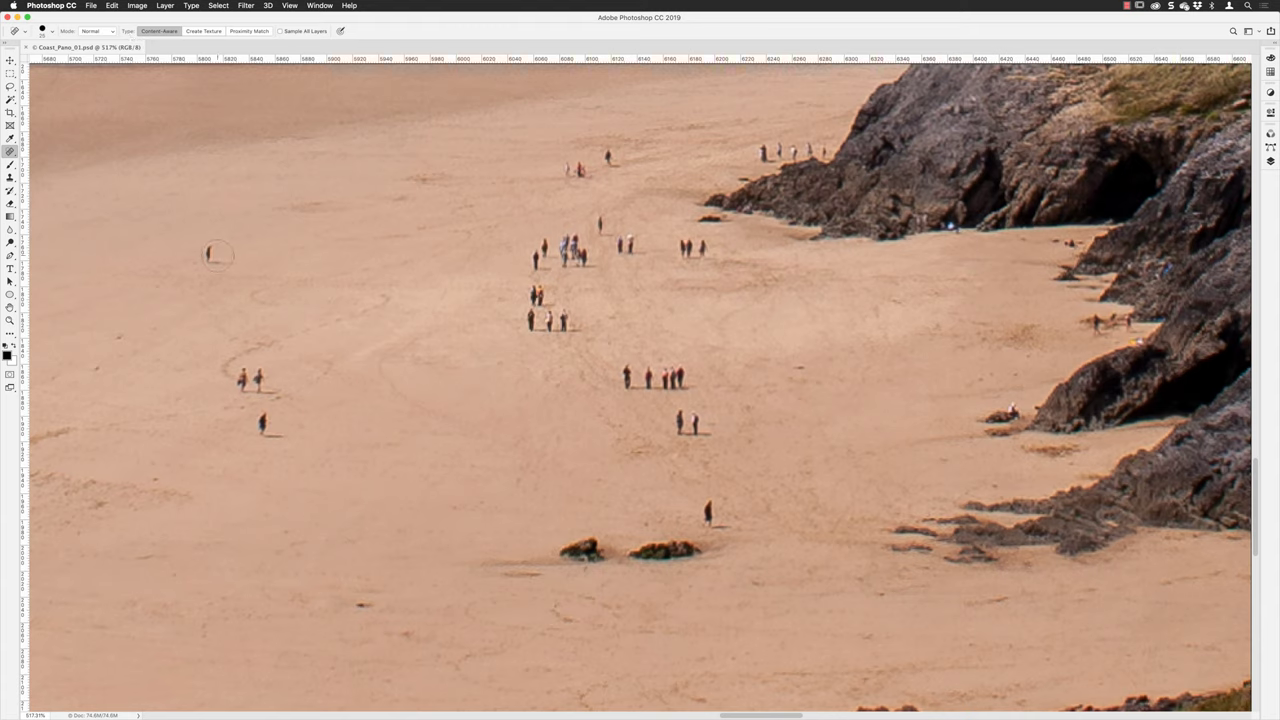
Remove the lone walker, the pair and the single figure on the image's left stretch of sand with the Spot Healing Brush
{"action": "left_click", "coordinate": [212, 254]}
{"action": "left_click_drag", "start_coordinate": [271, 380], "coordinate": [242, 380]}
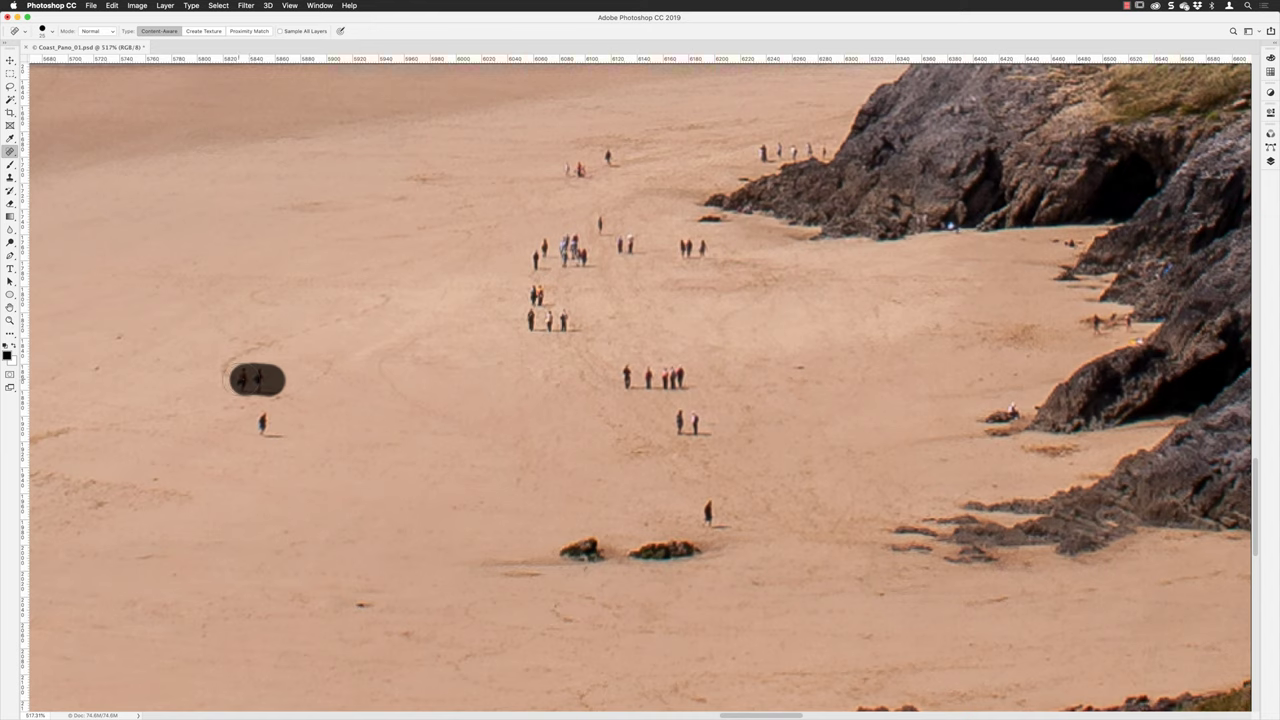
{"action": "left_click_drag", "start_coordinate": [246, 380], "coordinate": [246, 380]}
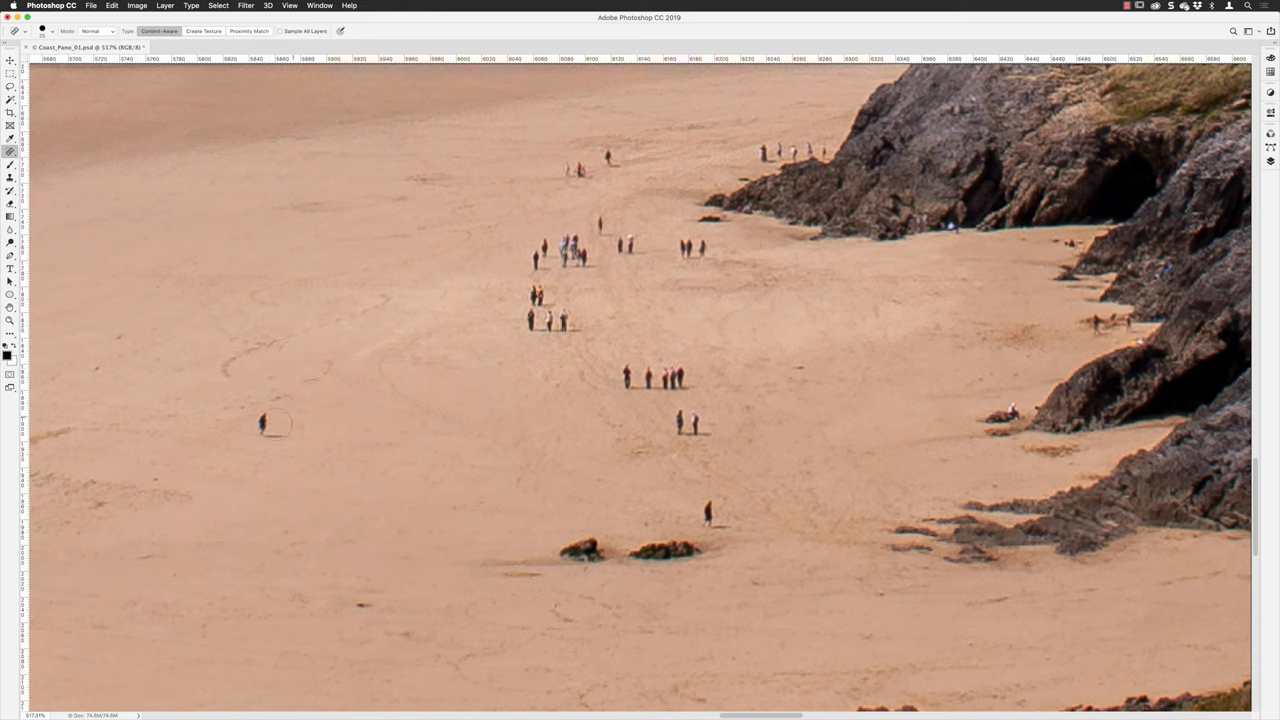
{"action": "left_click_drag", "start_coordinate": [262, 423], "coordinate": [265, 425]}
Heal away the figure above the two small rocks and the central groups of people on the beach
{"action": "left_click_drag", "start_coordinate": [710, 513], "coordinate": [714, 514]}
{"action": "left_click_drag", "start_coordinate": [689, 424], "coordinate": [698, 424]}
{"action": "left_click_drag", "start_coordinate": [685, 378], "coordinate": [626, 378]}
{"action": "mouse_move", "coordinate": [580, 321]}
{"action": "left_mouse_down"}
{"action": "mouse_move", "coordinate": [534, 321]}
{"action": "mouse_move", "coordinate": [540, 254]}
{"action": "mouse_move", "coordinate": [577, 252]}
{"action": "left_mouse_up"}
Remove the remaining small groups standing farther up the open sand with healing strokes
{"action": "scroll", "coordinate": [577, 252], "scroll_direction": "up", "scroll_amount": 3}
{"action": "scroll", "coordinate": [577, 252], "scroll_direction": "right", "scroll_amount": 3}
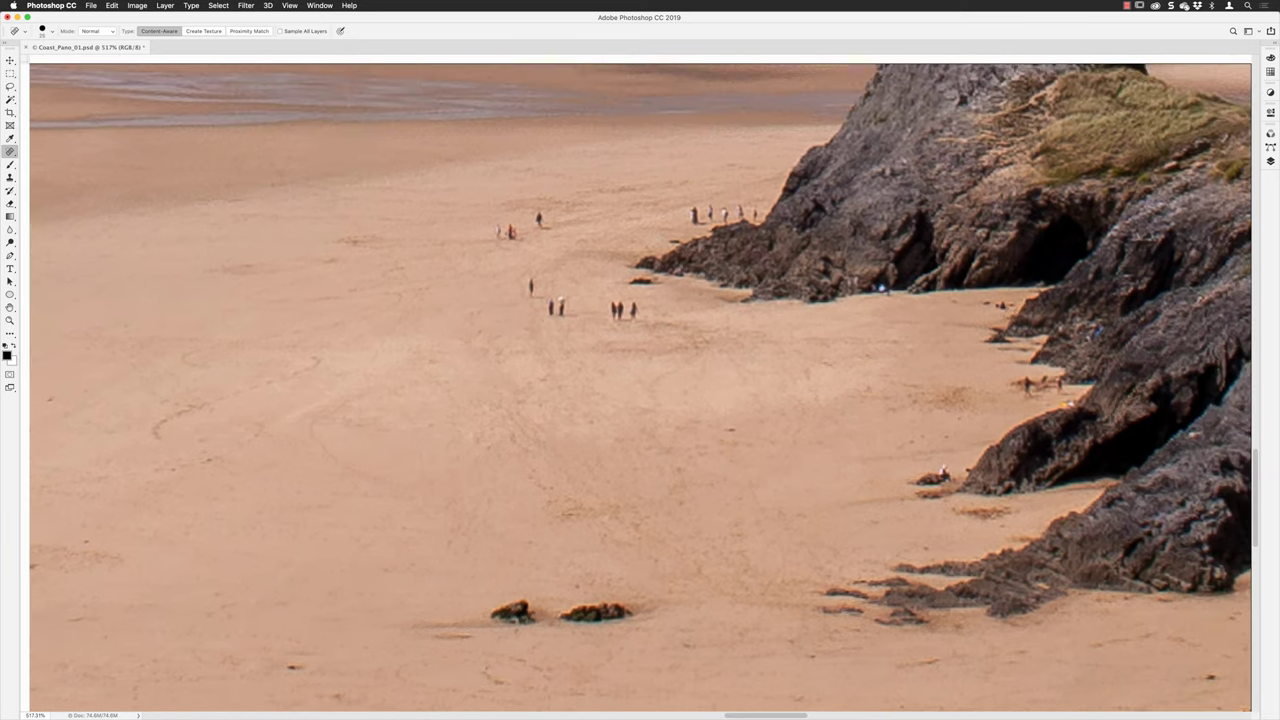
{"action": "left_click_drag", "start_coordinate": [554, 306], "coordinate": [619, 313]}
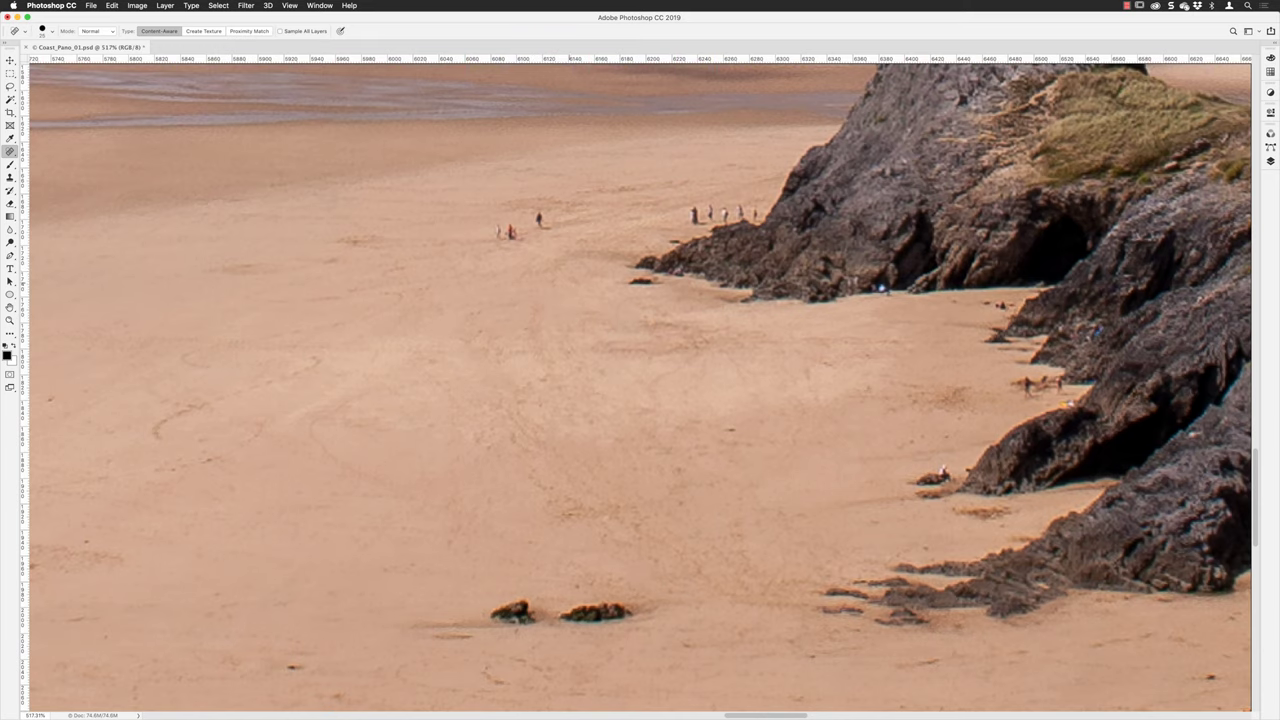
{"action": "scroll", "coordinate": [619, 313], "scroll_direction": "up", "scroll_amount": 2}
{"action": "scroll", "coordinate": [619, 313], "scroll_direction": "left", "scroll_amount": 2}
{"action": "left_click_drag", "start_coordinate": [530, 284], "coordinate": [563, 280]}
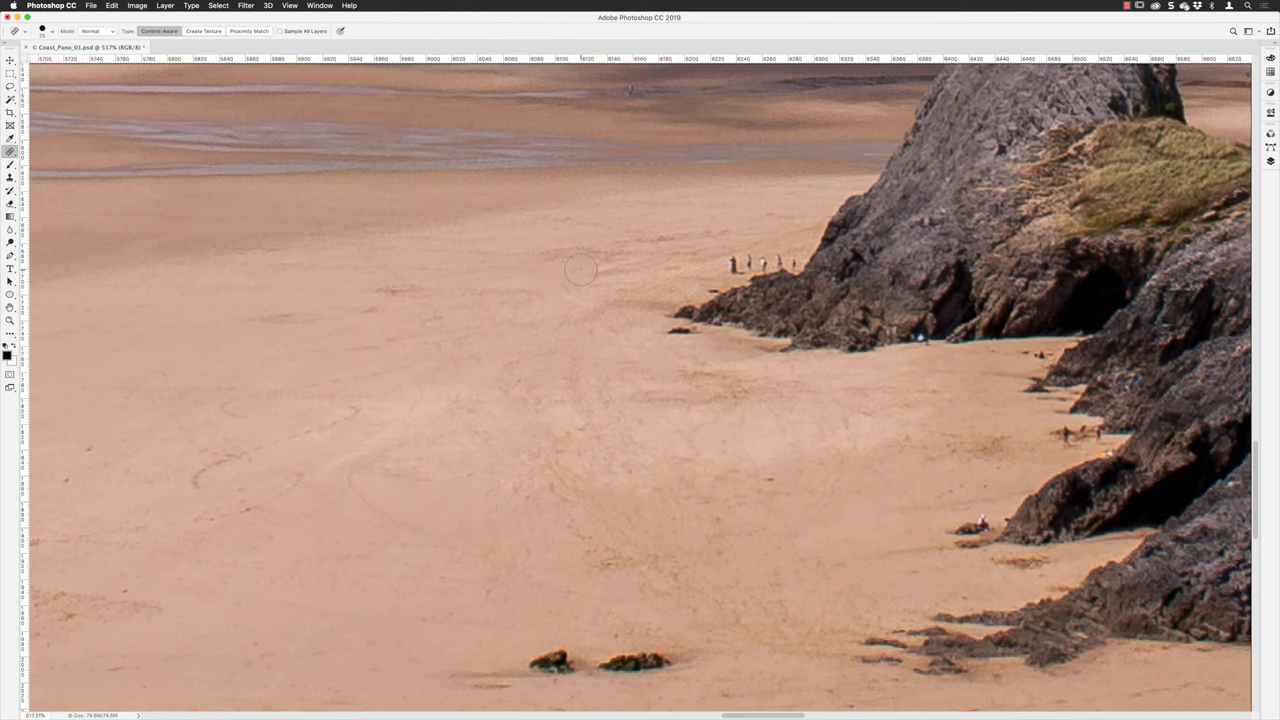
Heal away the row of people beside the rocky outcrop and clean up the rock edge
{"action": "scroll", "coordinate": [712, 262], "scroll_direction": "up", "scroll_amount": 2}
{"action": "scroll", "coordinate": [712, 262], "scroll_direction": "right", "scroll_amount": 3}
{"action": "left_click_drag", "start_coordinate": [582, 326], "coordinate": [646, 325]}
{"action": "left_click", "coordinate": [598, 325]}
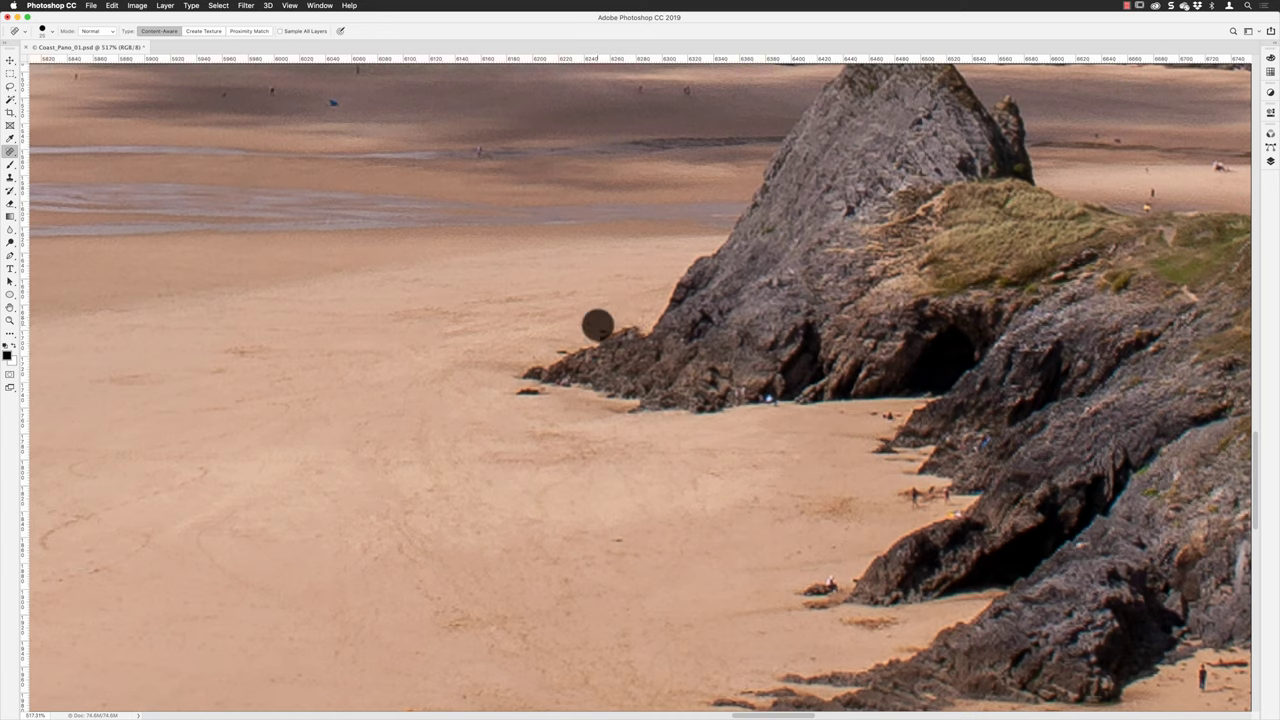
{"action": "left_click", "coordinate": [603, 330]}
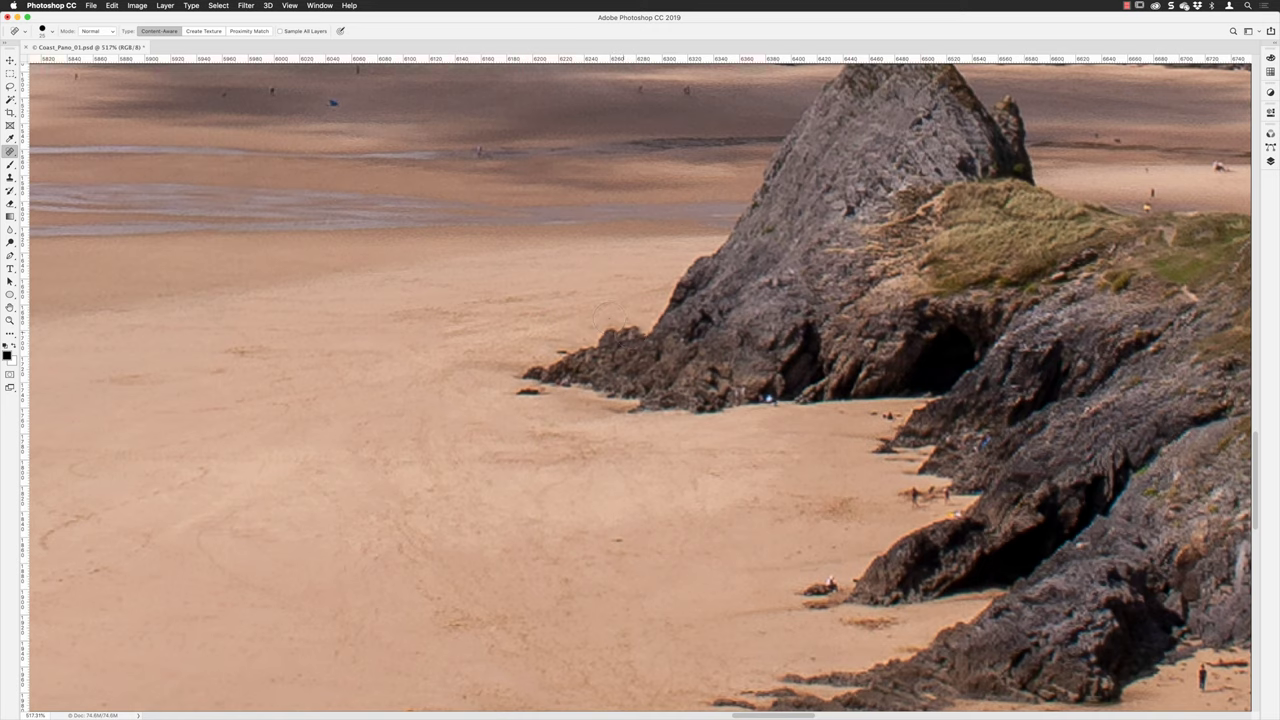
{"action": "left_click", "coordinate": [627, 344]}
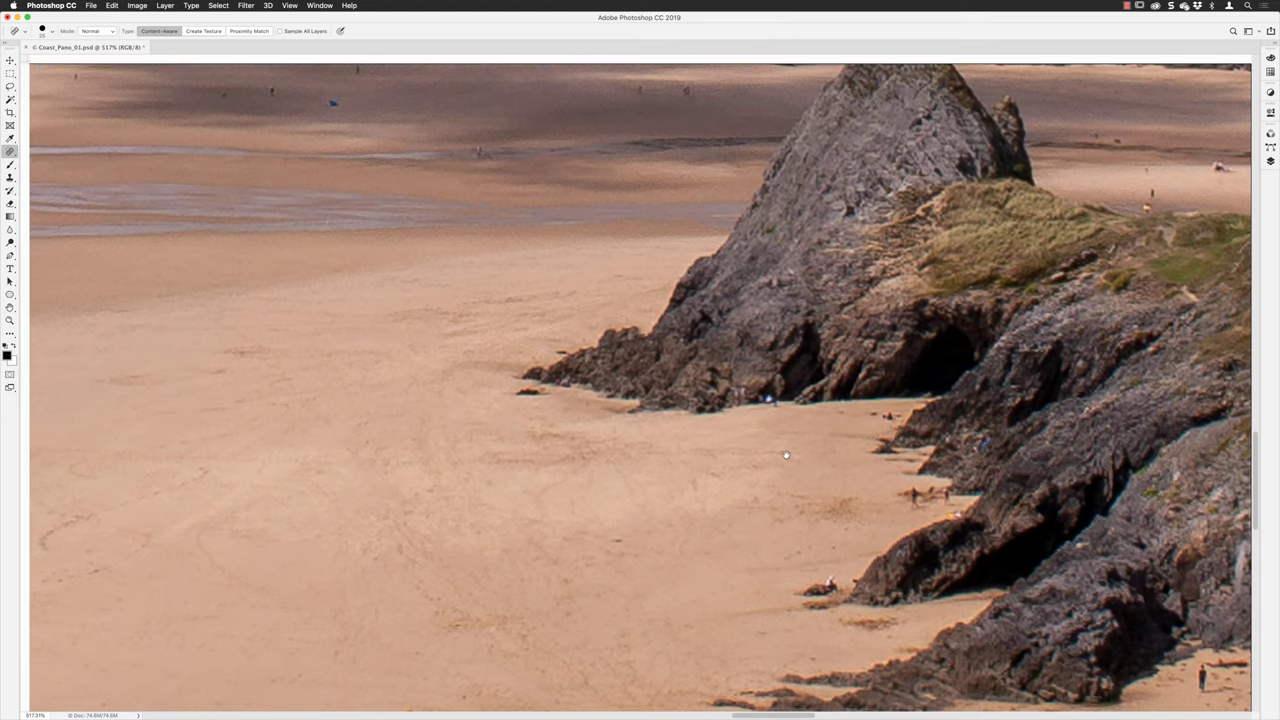
Return to the retouched stretch of sand and show the Layers panel as a floating panel
{"action": "scroll", "coordinate": [786, 449], "scroll_direction": "down", "scroll_amount": 5}
{"action": "scroll", "coordinate": [790, 400], "scroll_direction": "down", "scroll_amount": 1}
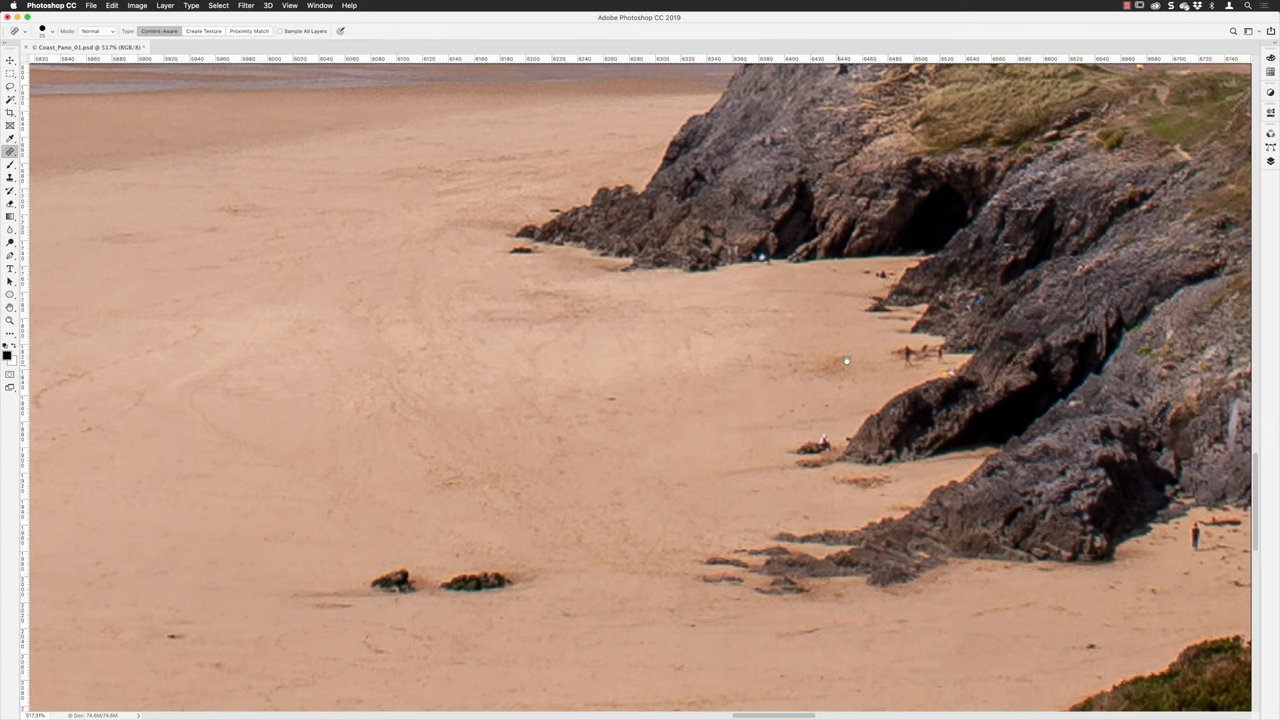
{"action": "scroll", "coordinate": [800, 405], "scroll_direction": "left", "scroll_amount": 5}
{"action": "key", "text": "super+r"}
{"action": "scroll", "coordinate": [800, 380], "scroll_direction": "left", "scroll_amount": 1}
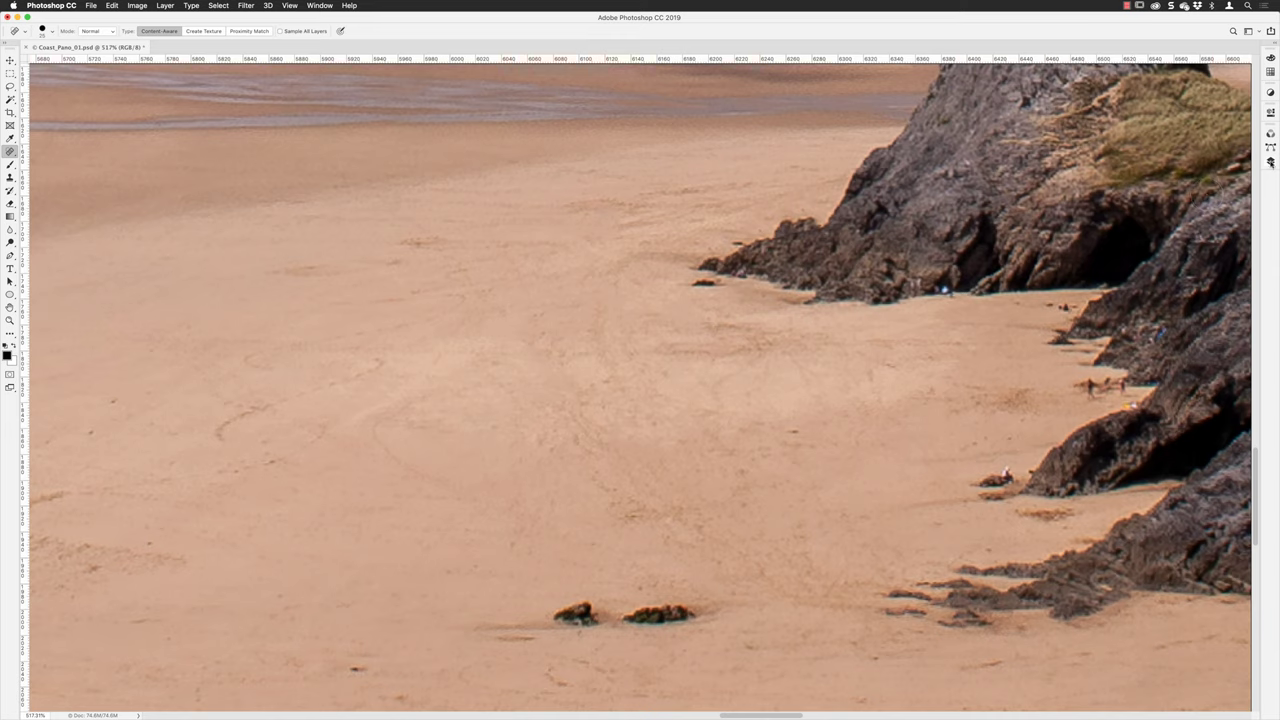
{"action": "left_click", "coordinate": [1270, 161]}
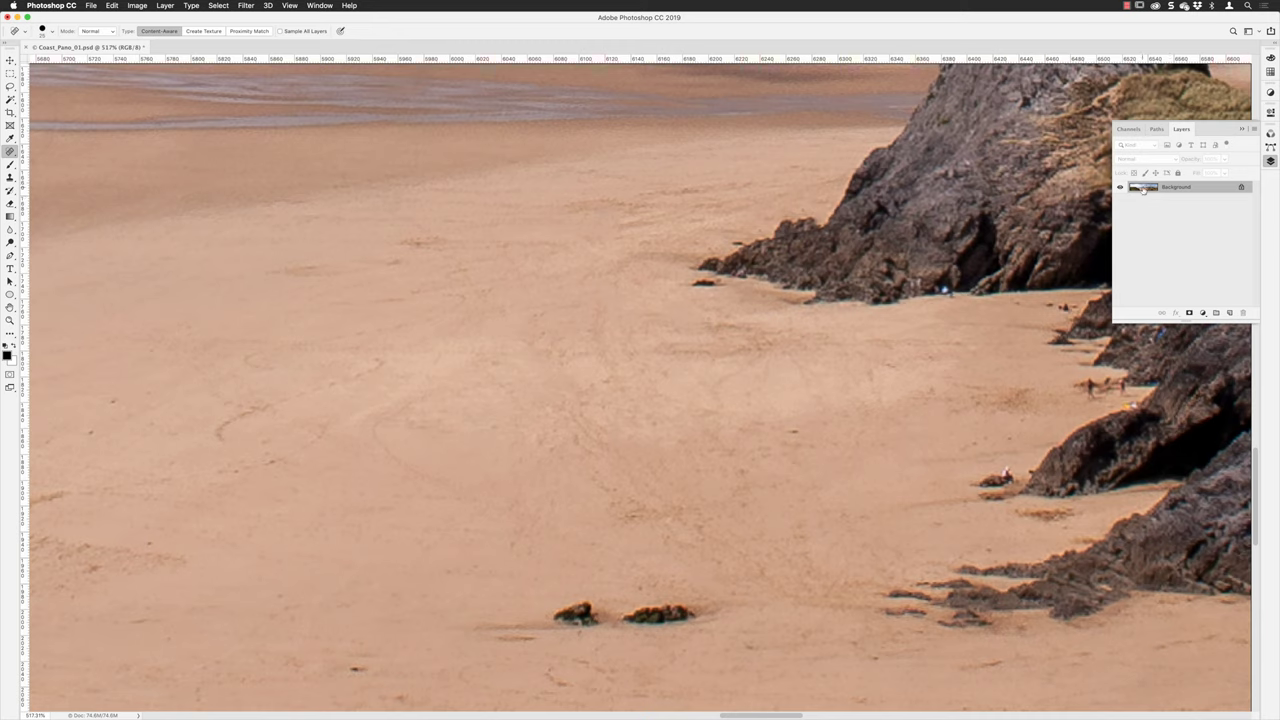
{"action": "left_click_drag", "start_coordinate": [1182, 129], "coordinate": [1103, 100]}
{"action": "left_click", "coordinate": [1268, 150]}
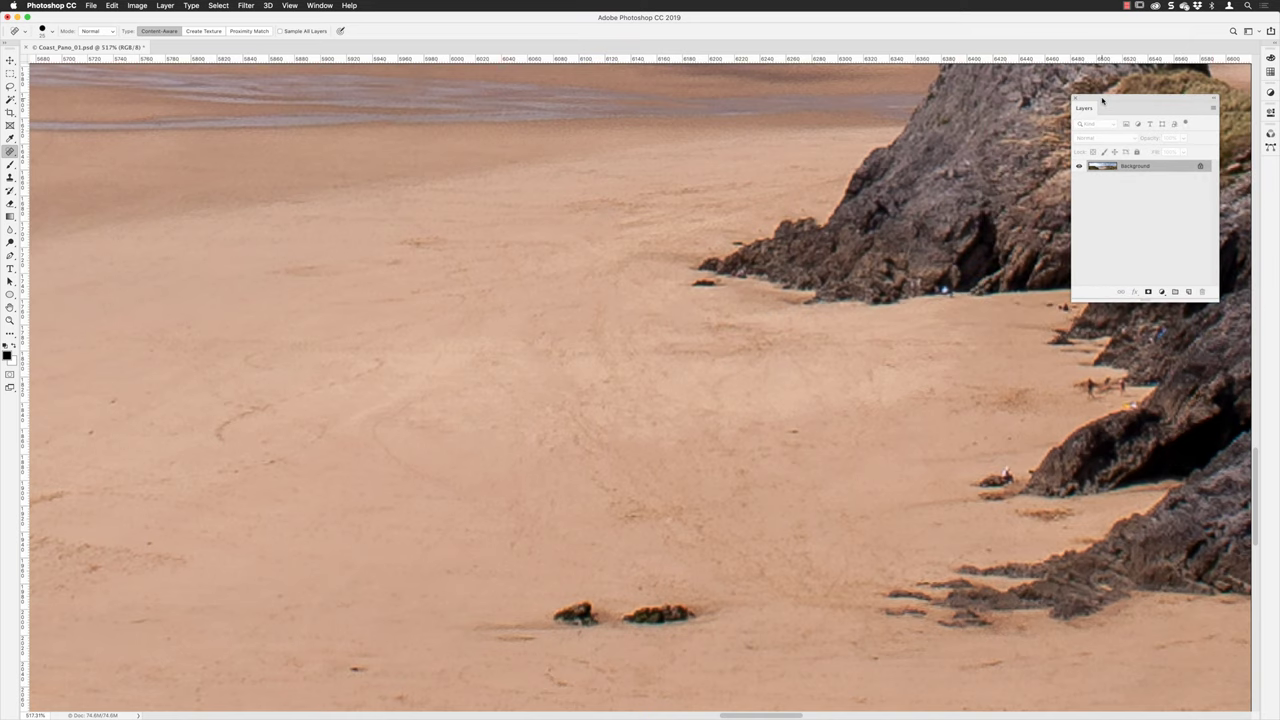
Show the History panel, place it clear of the Layers panel and enlarge it to list all states
{"action": "left_click", "coordinate": [319, 6]}
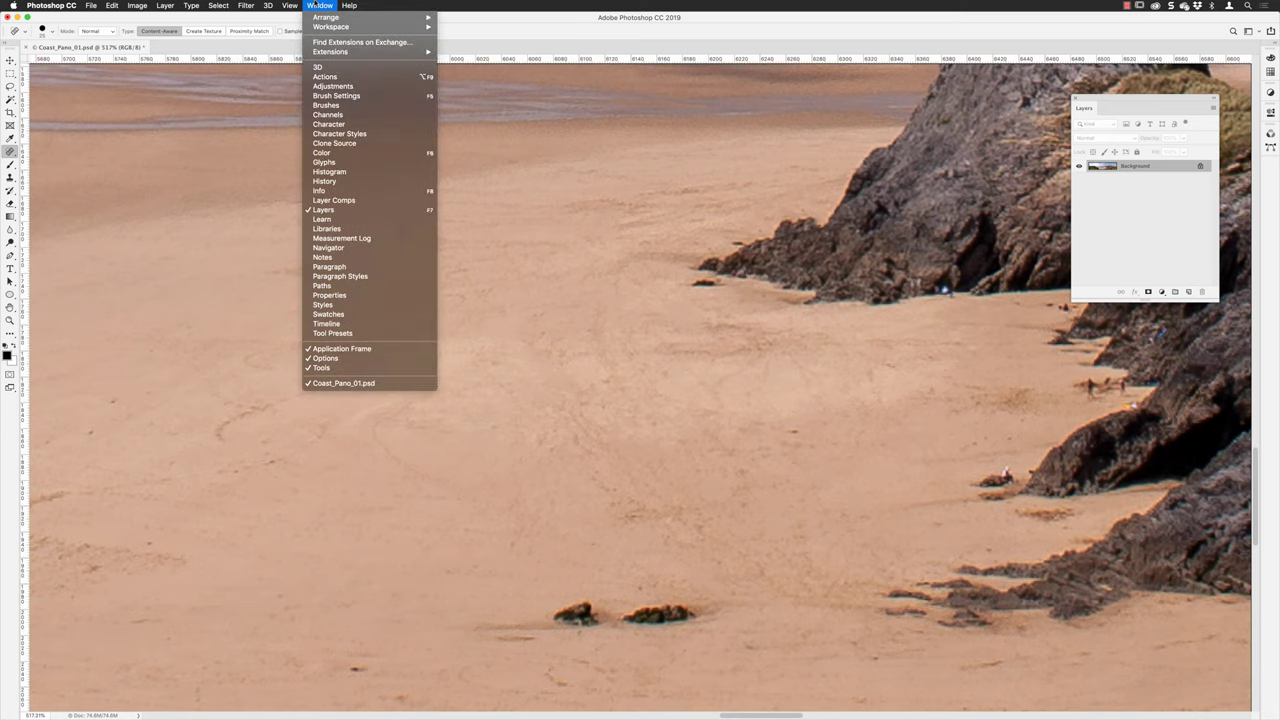
{"action": "left_click", "coordinate": [324, 182]}
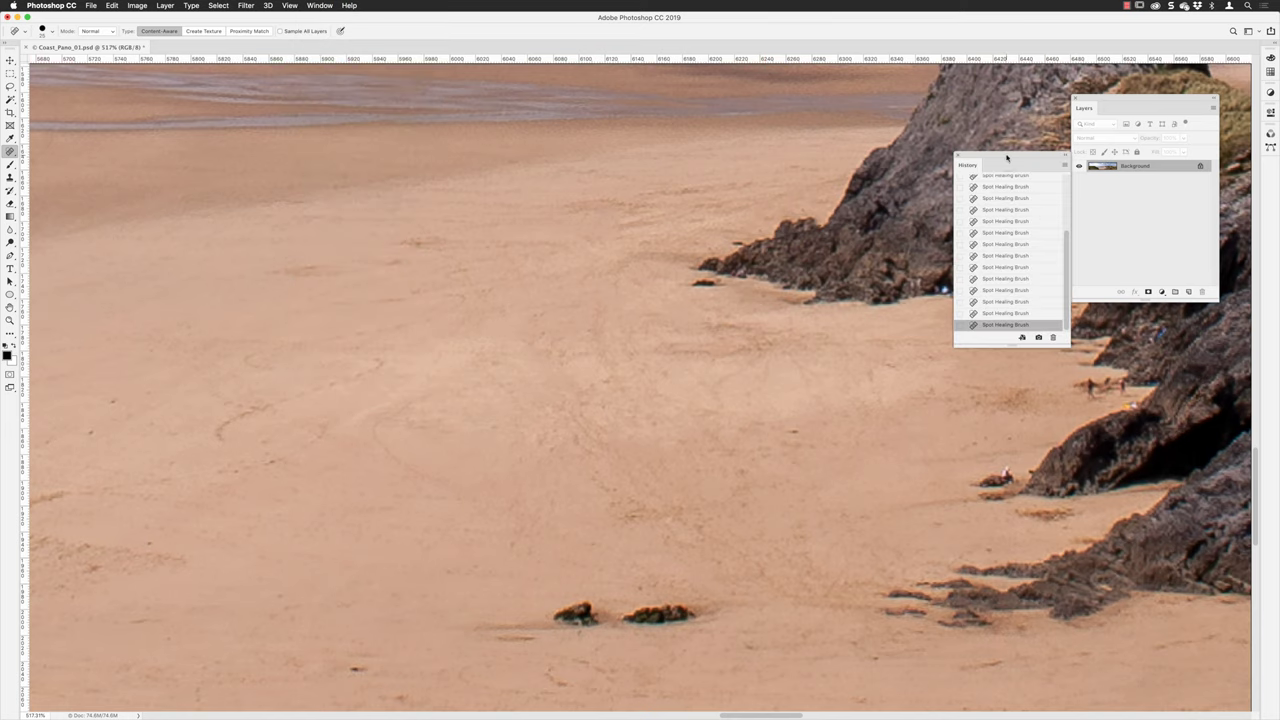
{"action": "left_click_drag", "start_coordinate": [1007, 155], "coordinate": [884, 181]}
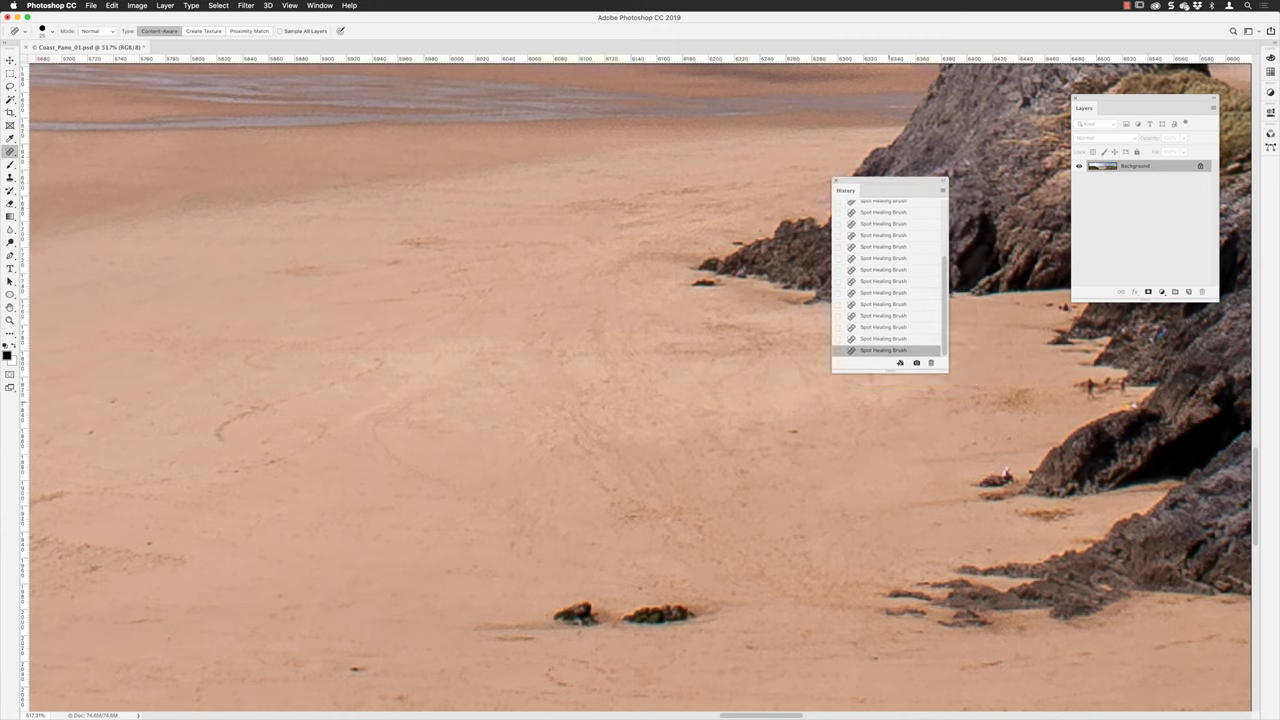
{"action": "left_click_drag", "start_coordinate": [888, 370], "coordinate": [891, 545]}
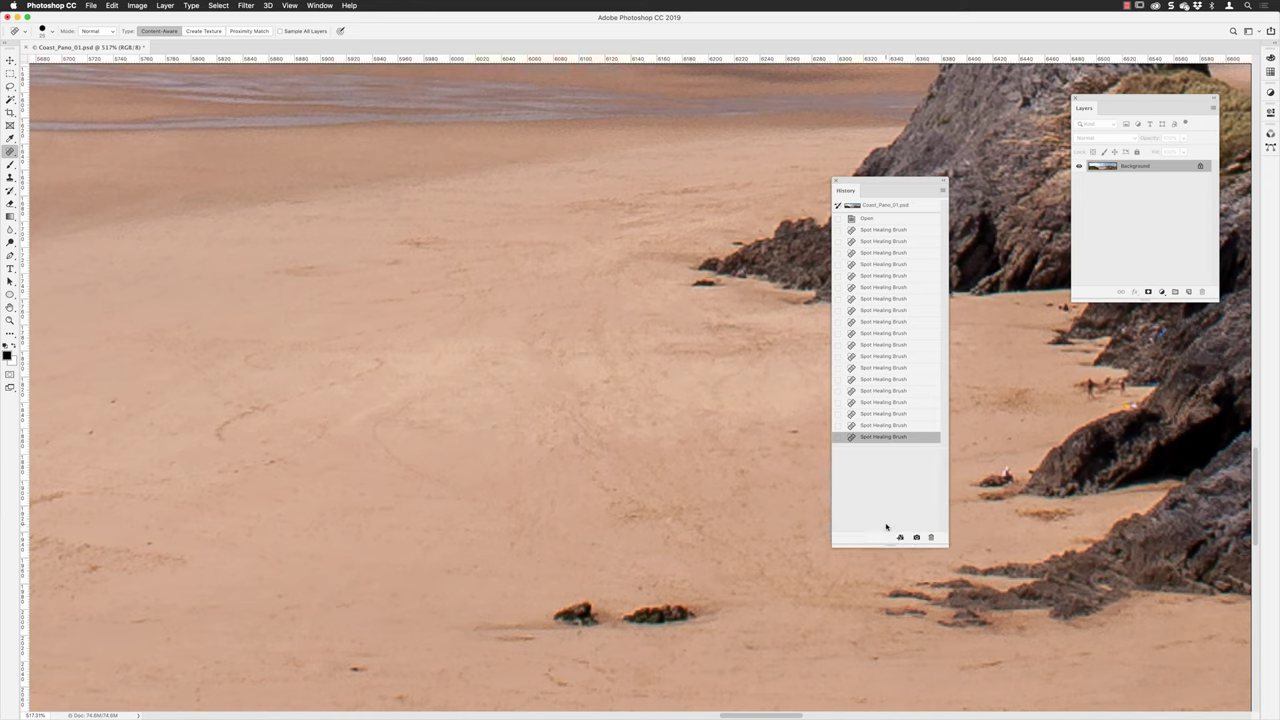
Step back through the history to the third Spot Healing Brush state and review the available undo and redo commands
{"action": "left_click", "coordinate": [884, 426]}
{"action": "left_click", "coordinate": [884, 414]}
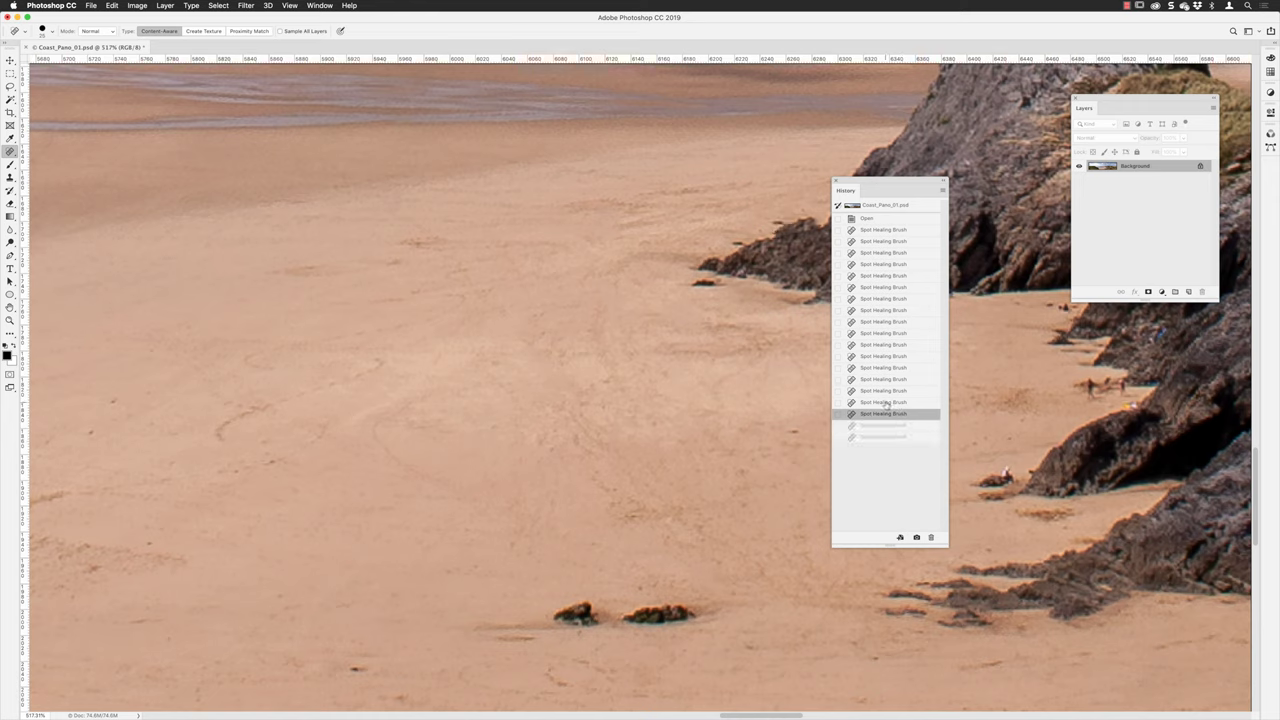
{"action": "left_click", "coordinate": [884, 402]}
{"action": "left_click", "coordinate": [884, 390]}
{"action": "left_click", "coordinate": [884, 379]}
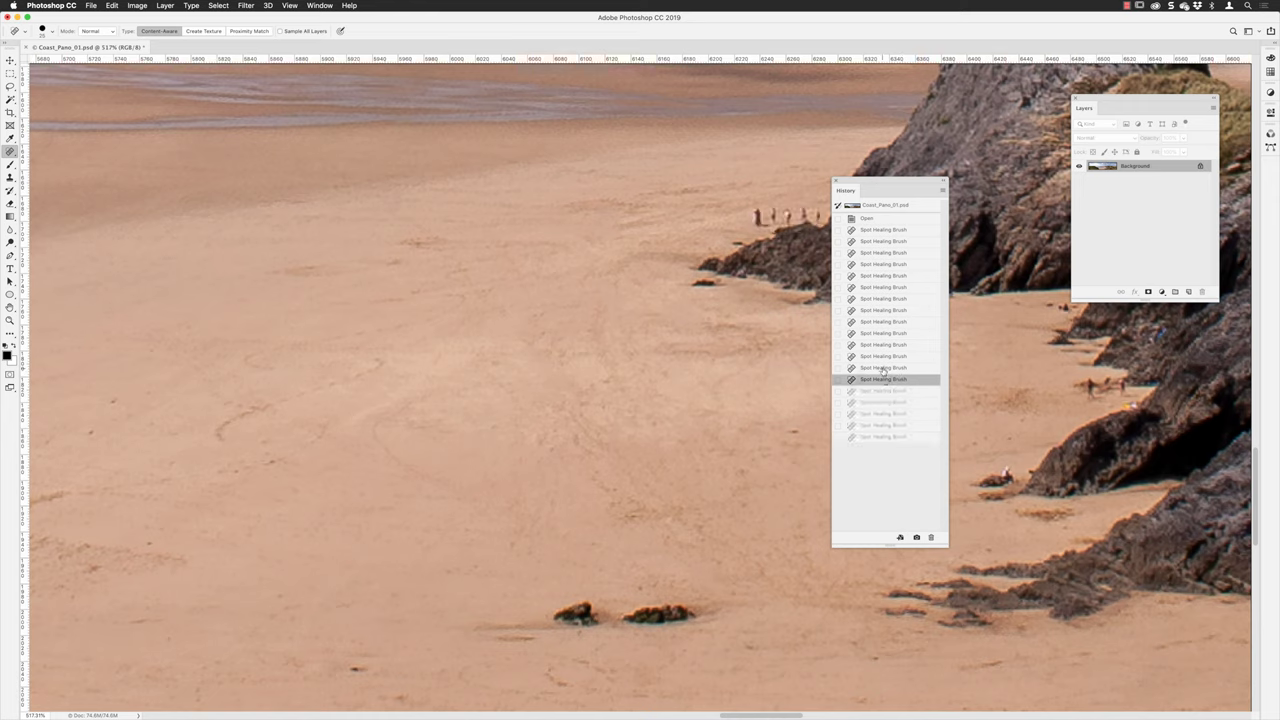
{"action": "left_click", "coordinate": [884, 367]}
{"action": "left_click", "coordinate": [870, 356]}
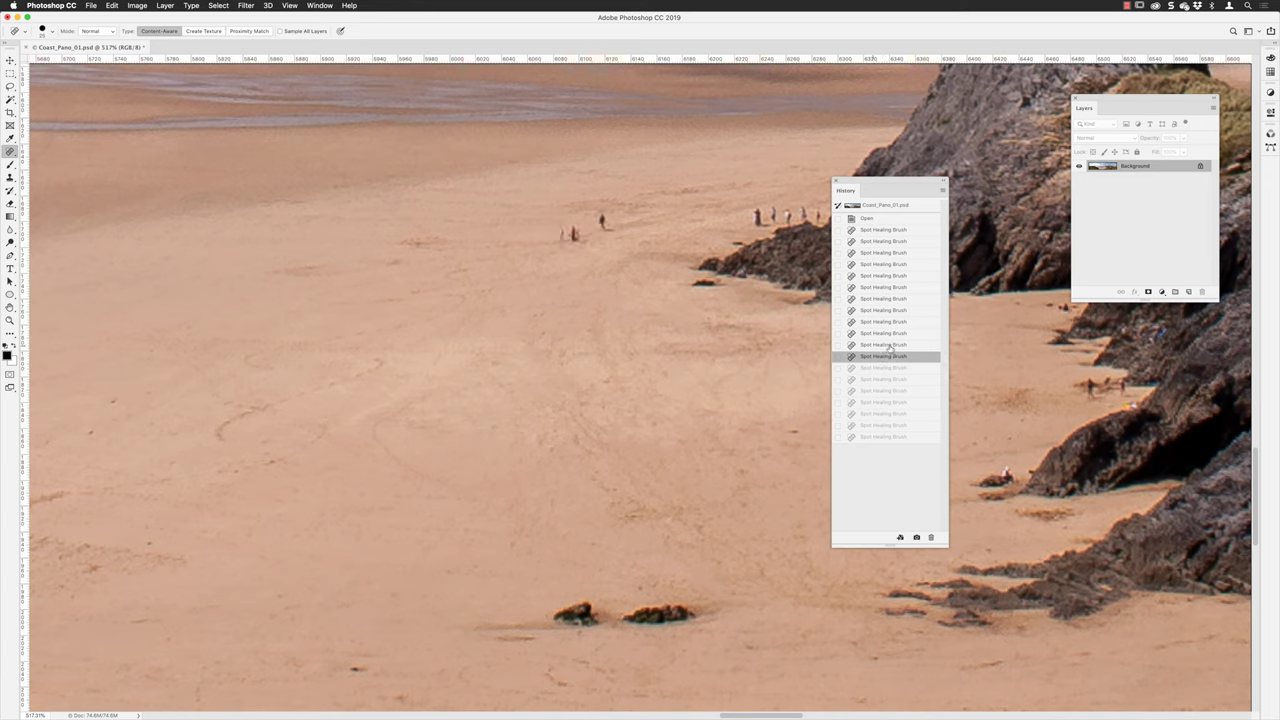
{"action": "left_click", "coordinate": [884, 344]}
{"action": "left_click", "coordinate": [885, 333]}
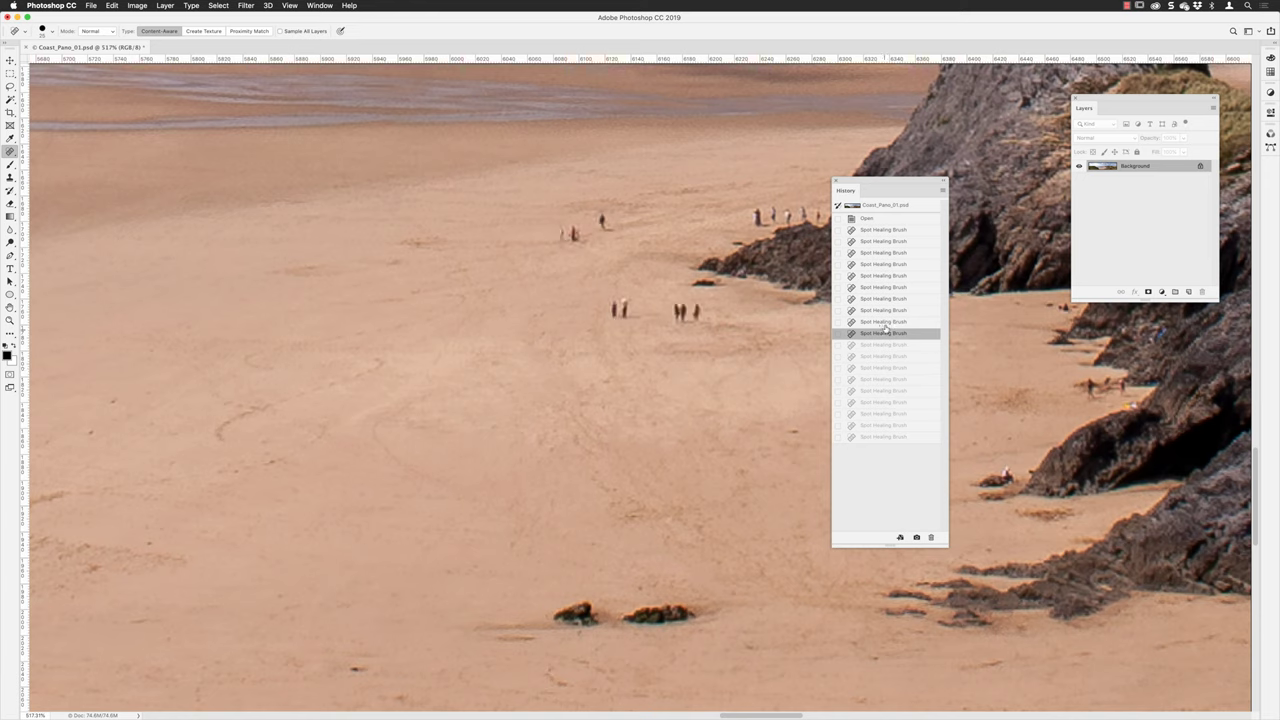
{"action": "left_click", "coordinate": [884, 321]}
{"action": "left_click", "coordinate": [882, 310]}
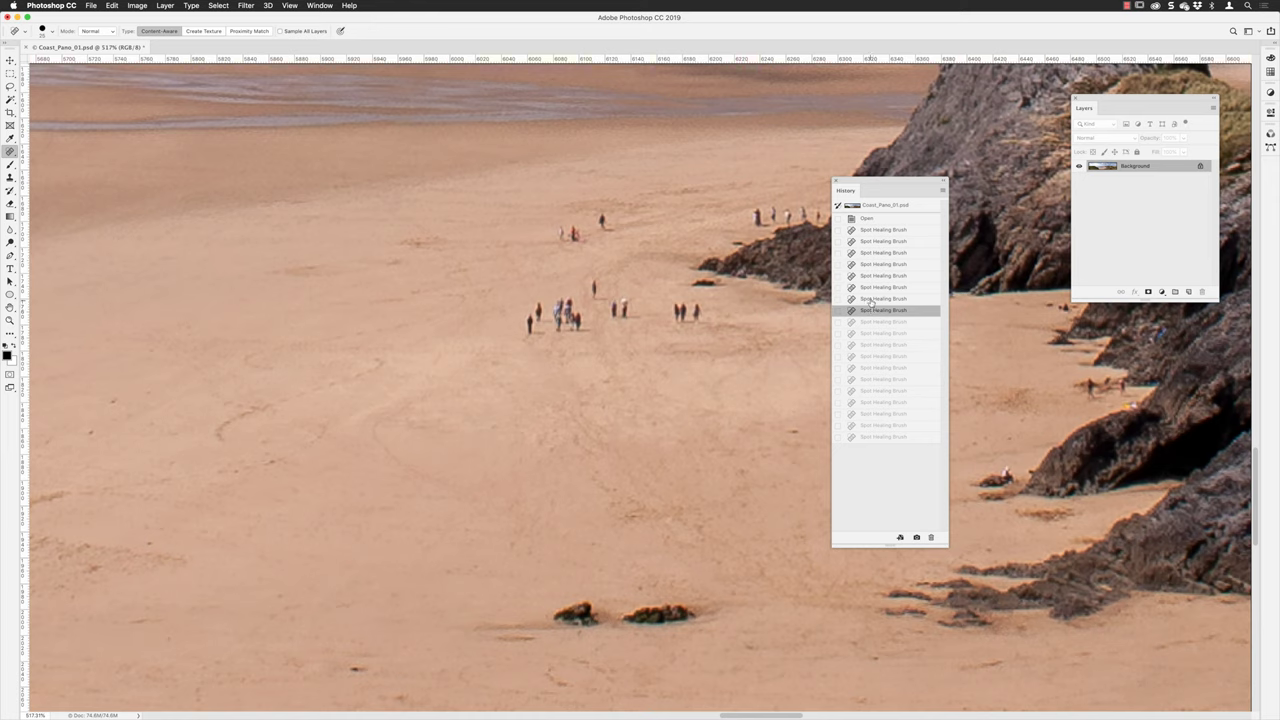
{"action": "left_click", "coordinate": [872, 299]}
{"action": "left_click", "coordinate": [871, 290]}
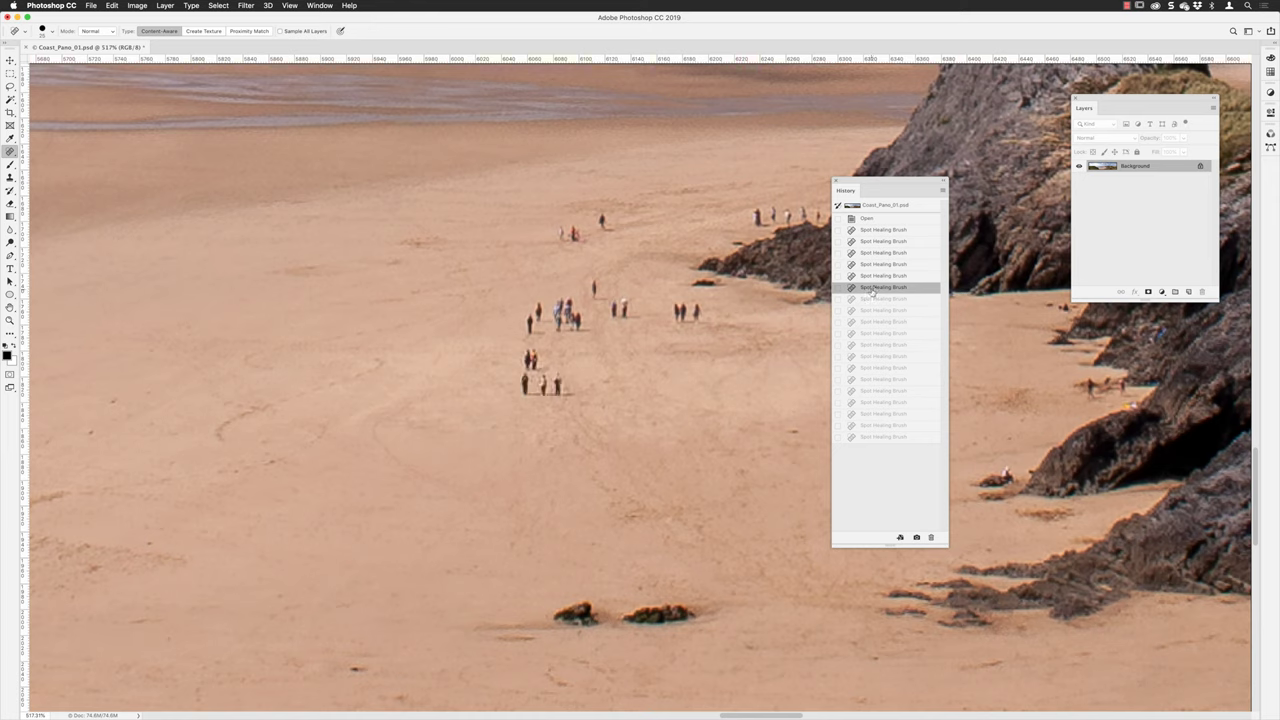
{"action": "left_click", "coordinate": [873, 276]}
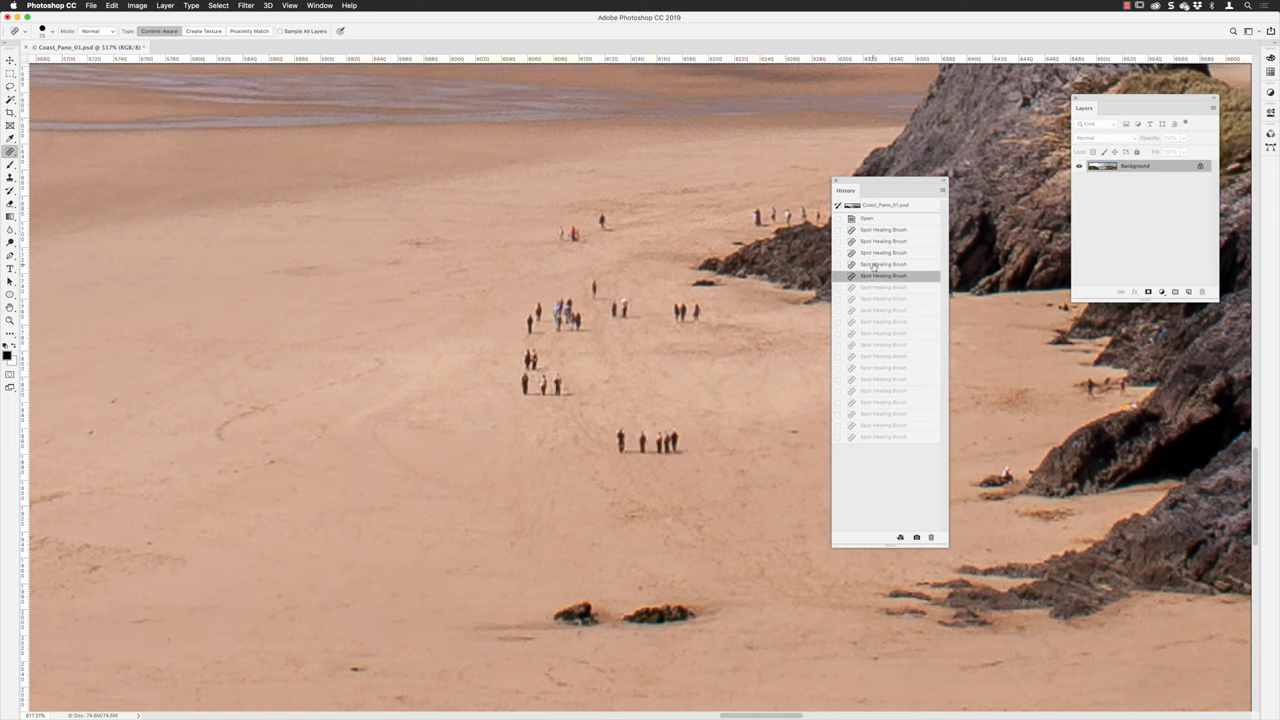
{"action": "left_click", "coordinate": [873, 264]}
{"action": "left_click", "coordinate": [874, 254]}
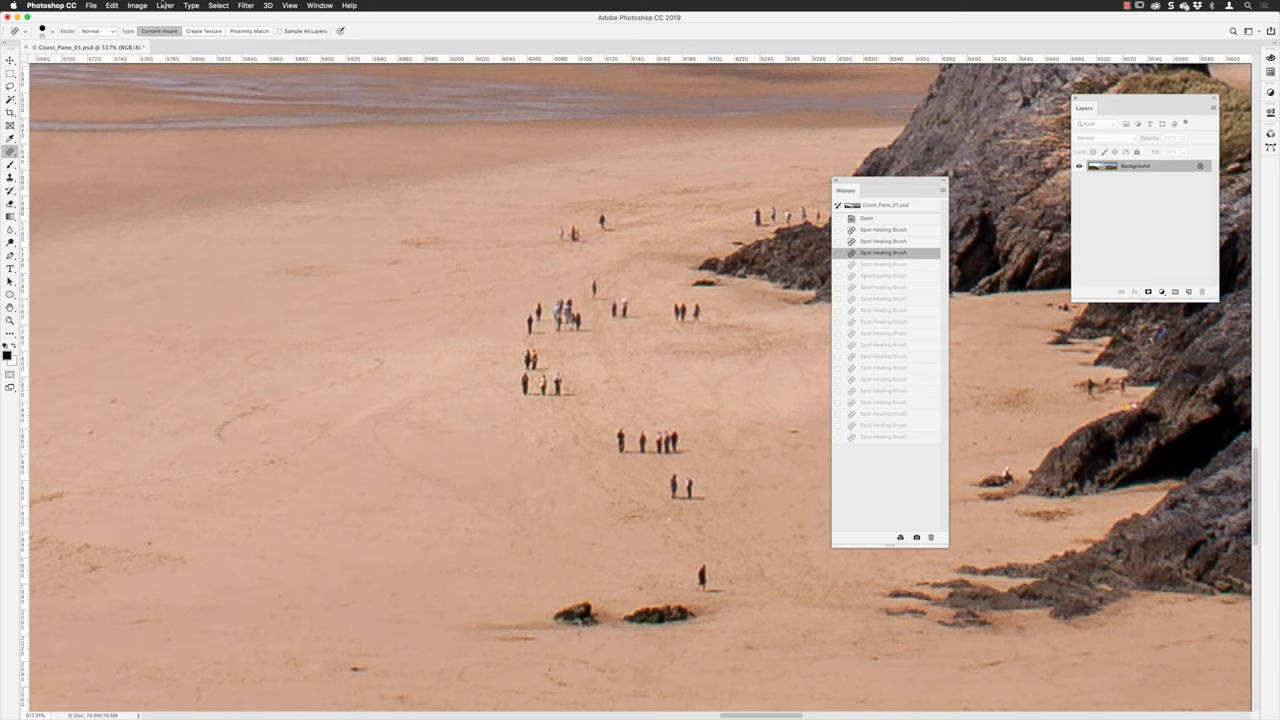
{"action": "left_click", "coordinate": [110, 6]}
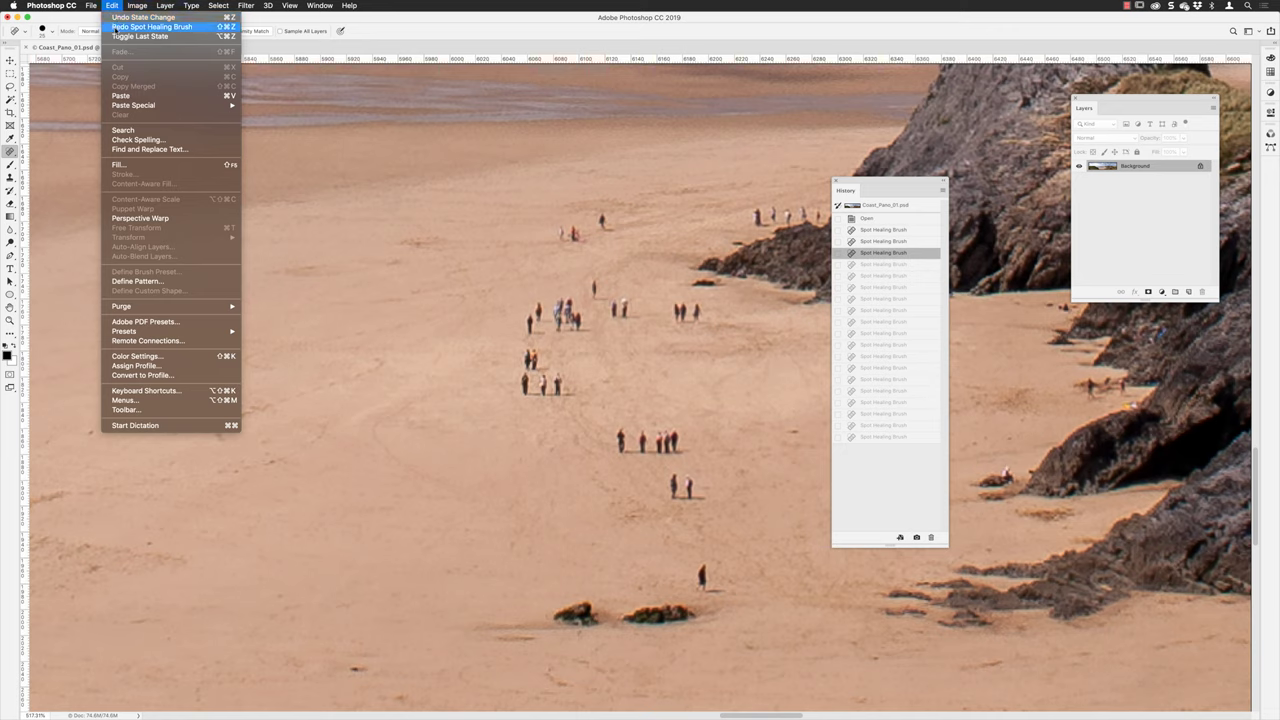
{"action": "left_click", "coordinate": [113, 6]}
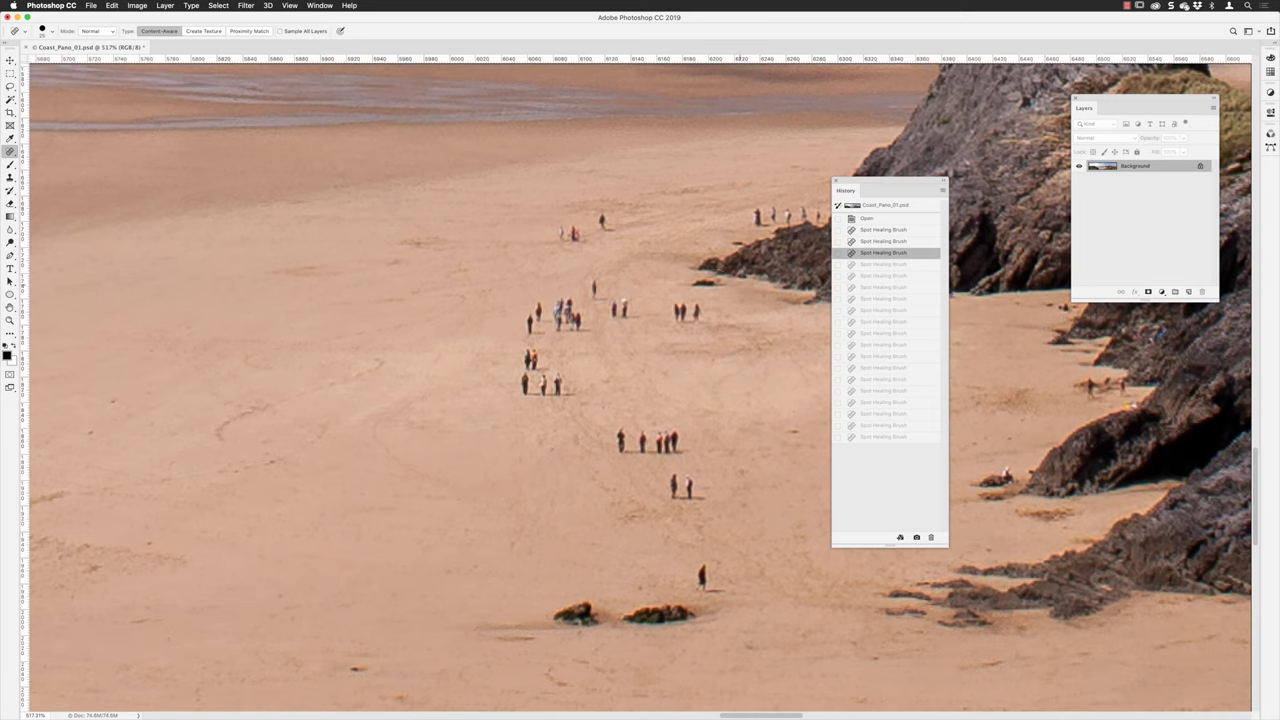
Return the image to the latest Spot Healing Brush state in the history
{"action": "scroll", "coordinate": [733, 263], "scroll_direction": "right", "scroll_amount": 2}
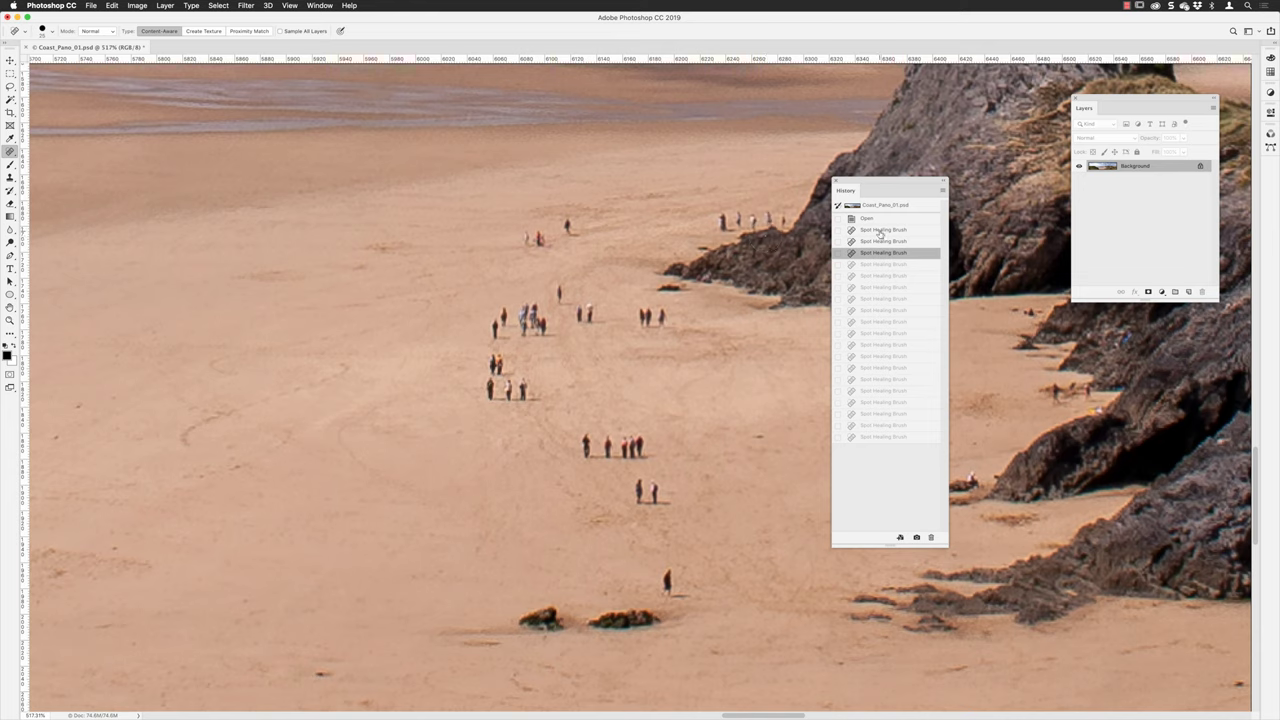
{"action": "left_click", "coordinate": [870, 437]}
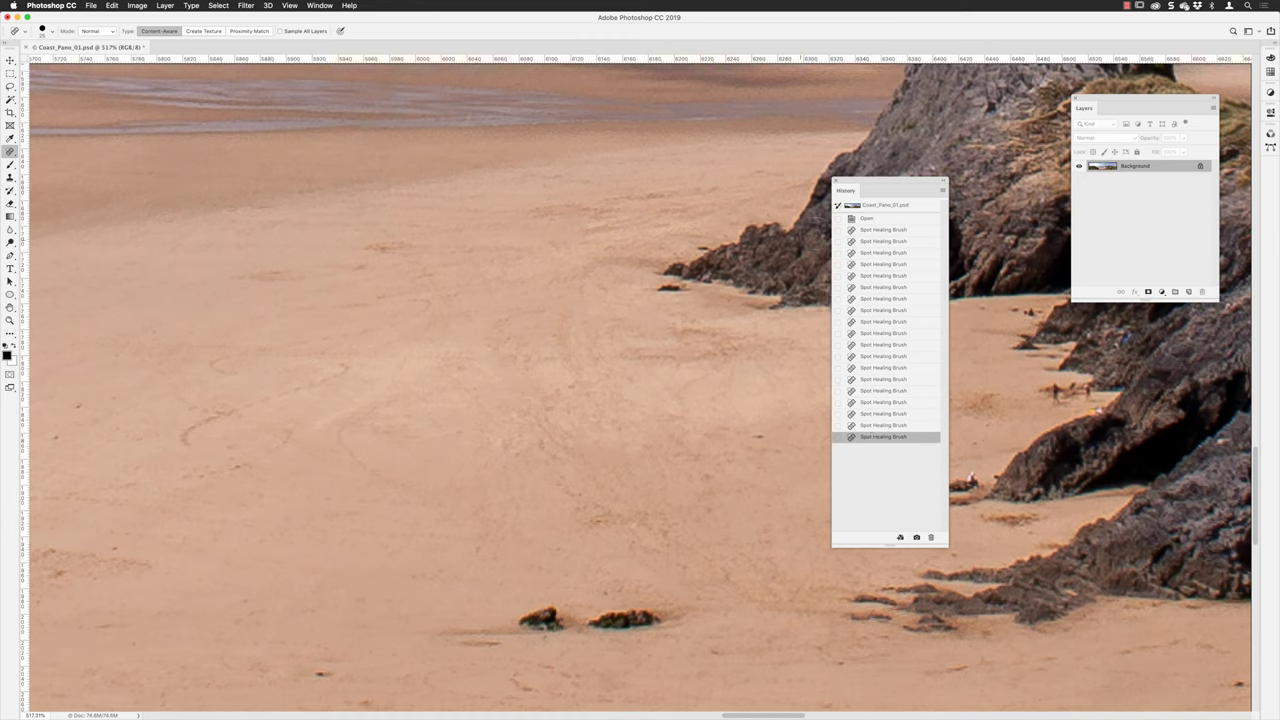
{"action": "left_click", "coordinate": [837, 230]}
Activate the History Brush and set its brush size to 22 px
{"action": "left_click", "coordinate": [10, 190]}
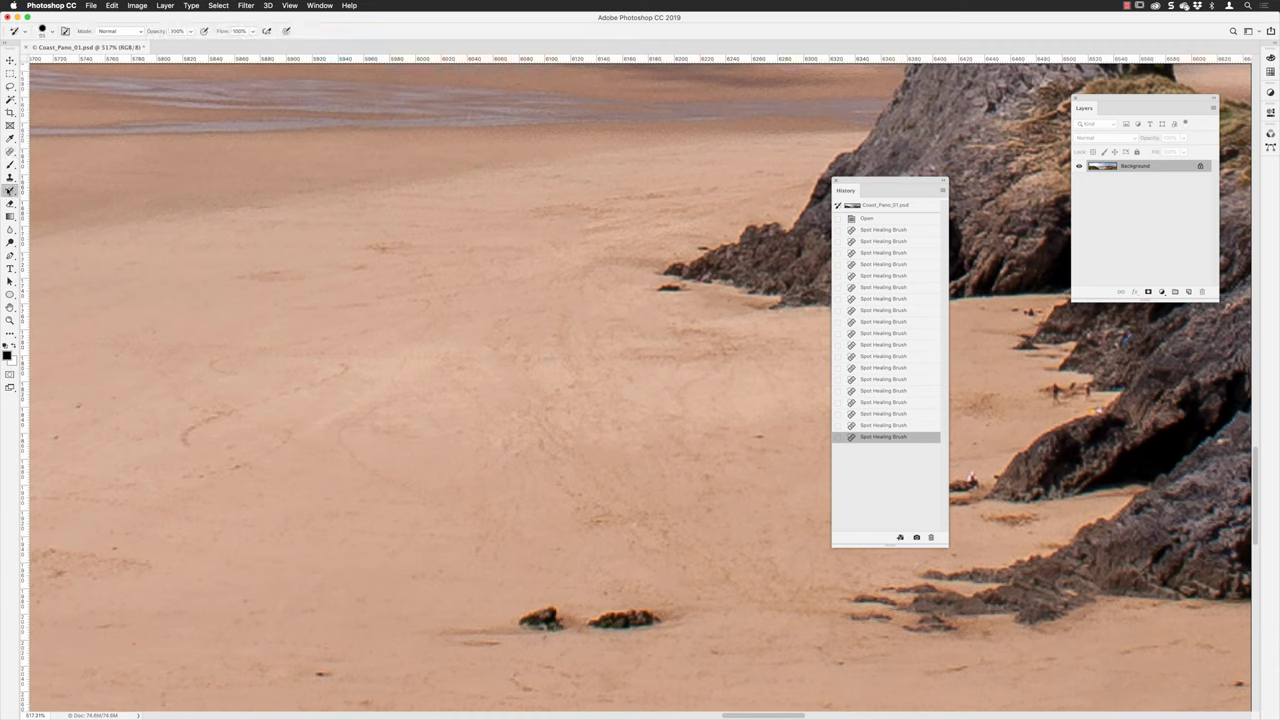
{"action": "right_click", "coordinate": [10, 190]}
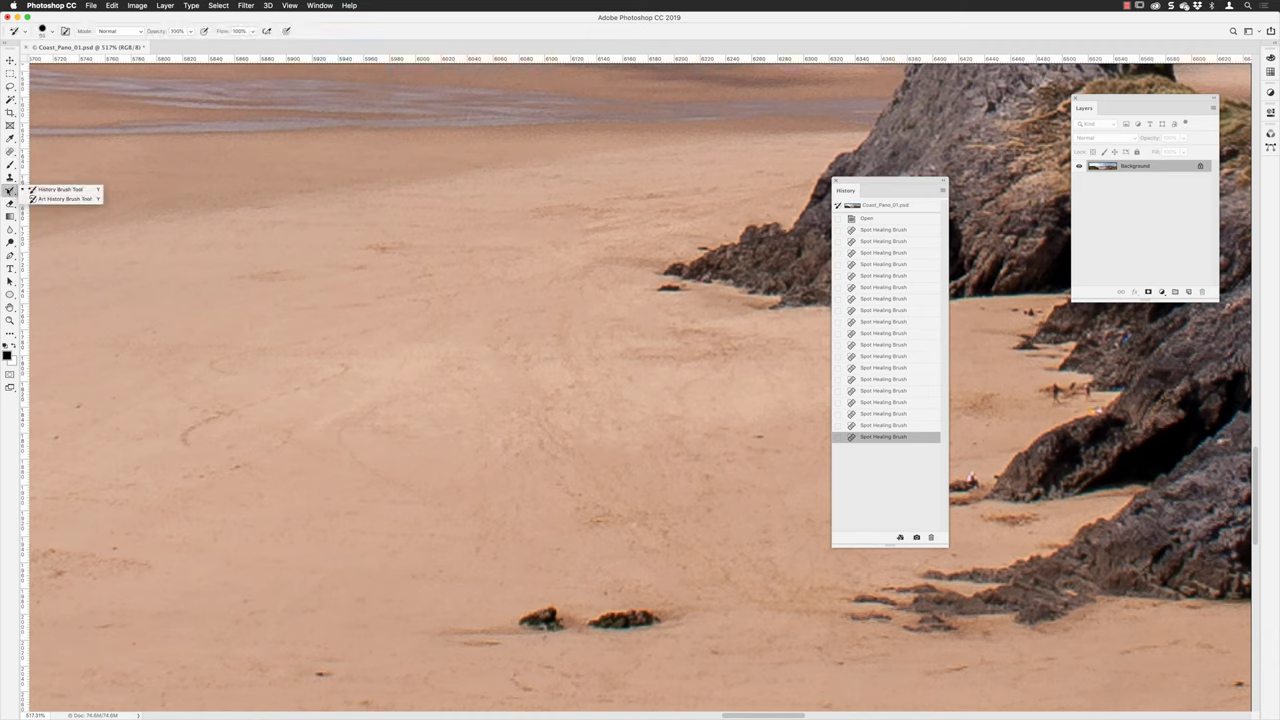
{"action": "left_click", "coordinate": [59, 190]}
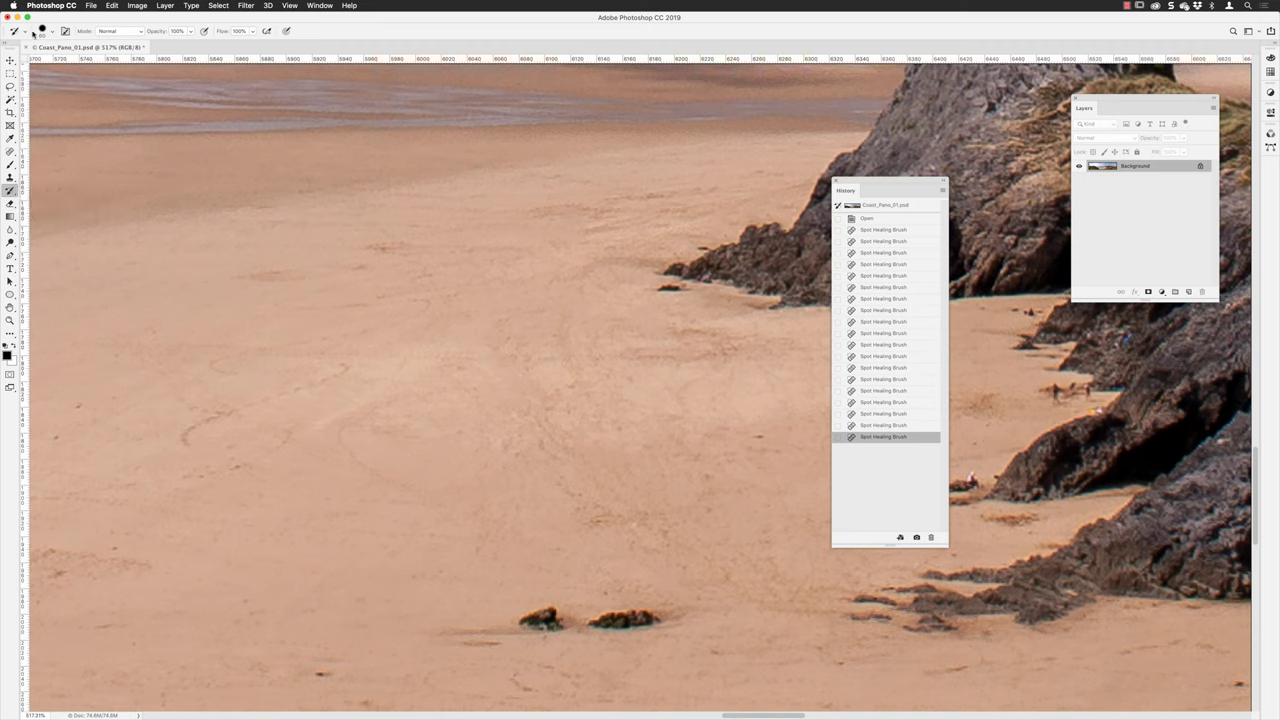
{"action": "left_click", "coordinate": [51, 31]}
{"action": "left_click_drag", "start_coordinate": [74, 62], "coordinate": [63, 62]}
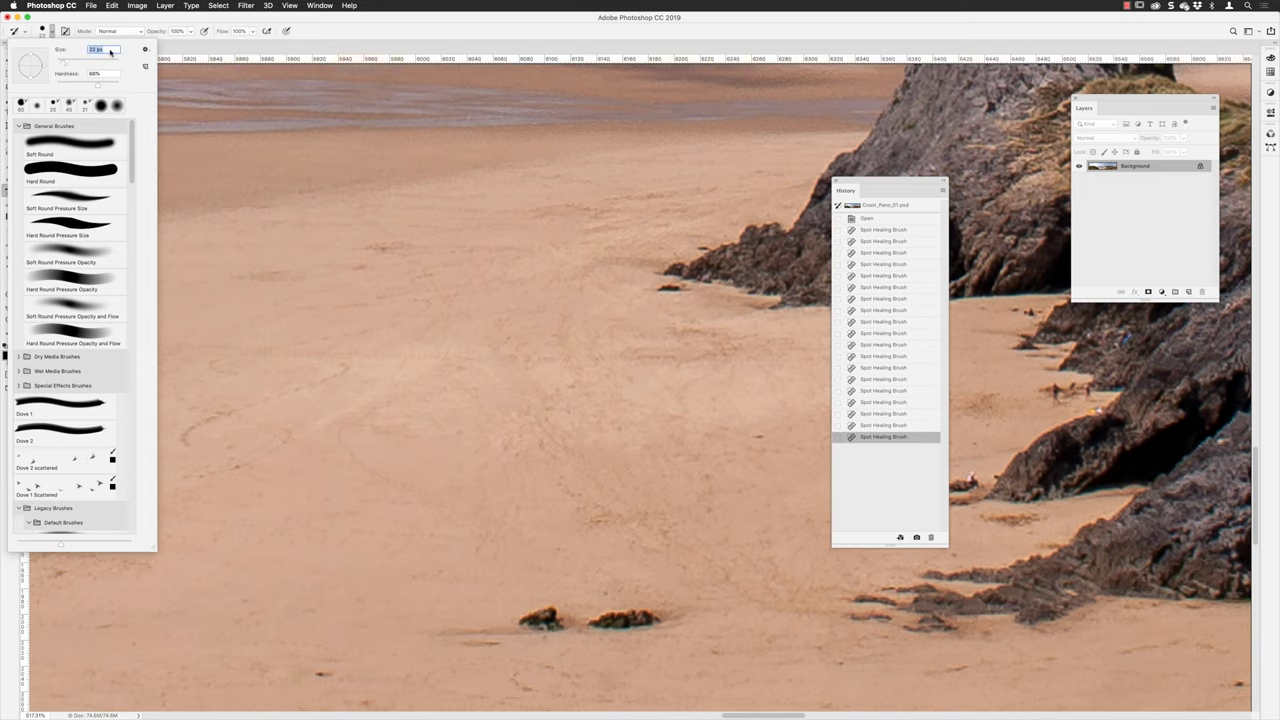
{"action": "key", "text": "Return"}
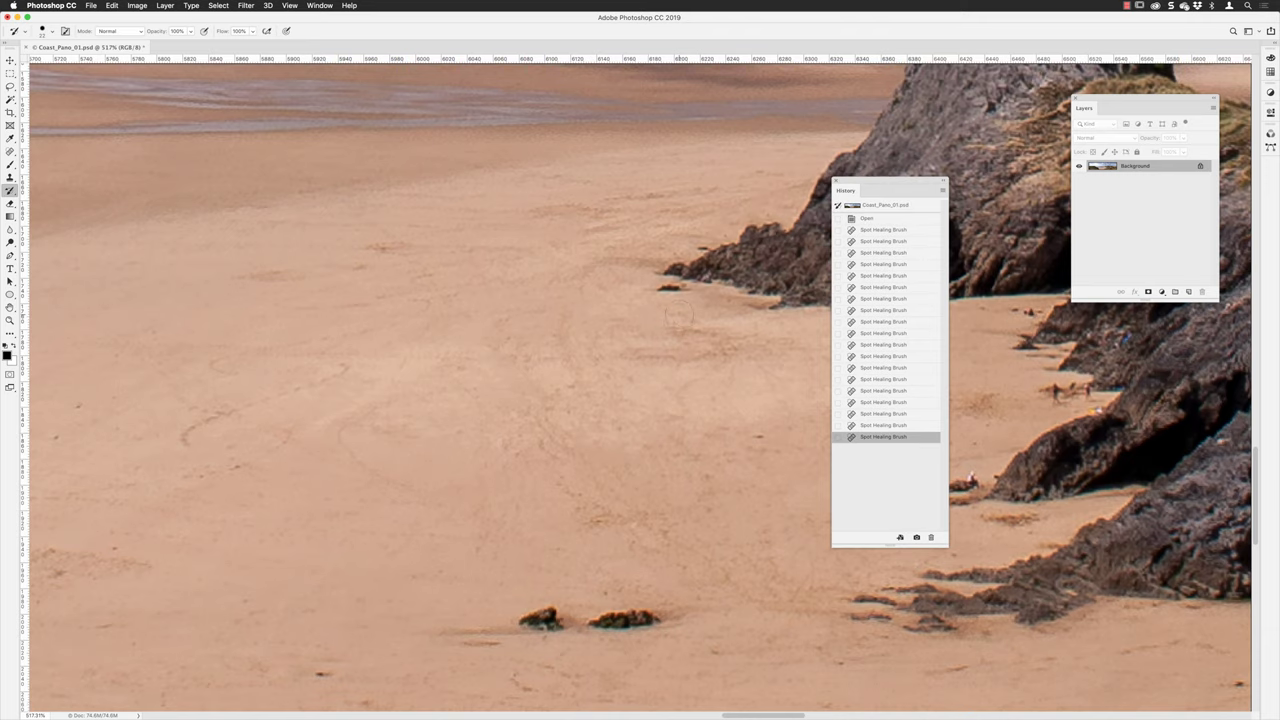
Paint the row of people beside the rocky outcrop back into the image with the History Brush
{"action": "scroll", "coordinate": [688, 310], "scroll_direction": "right", "scroll_amount": 2}
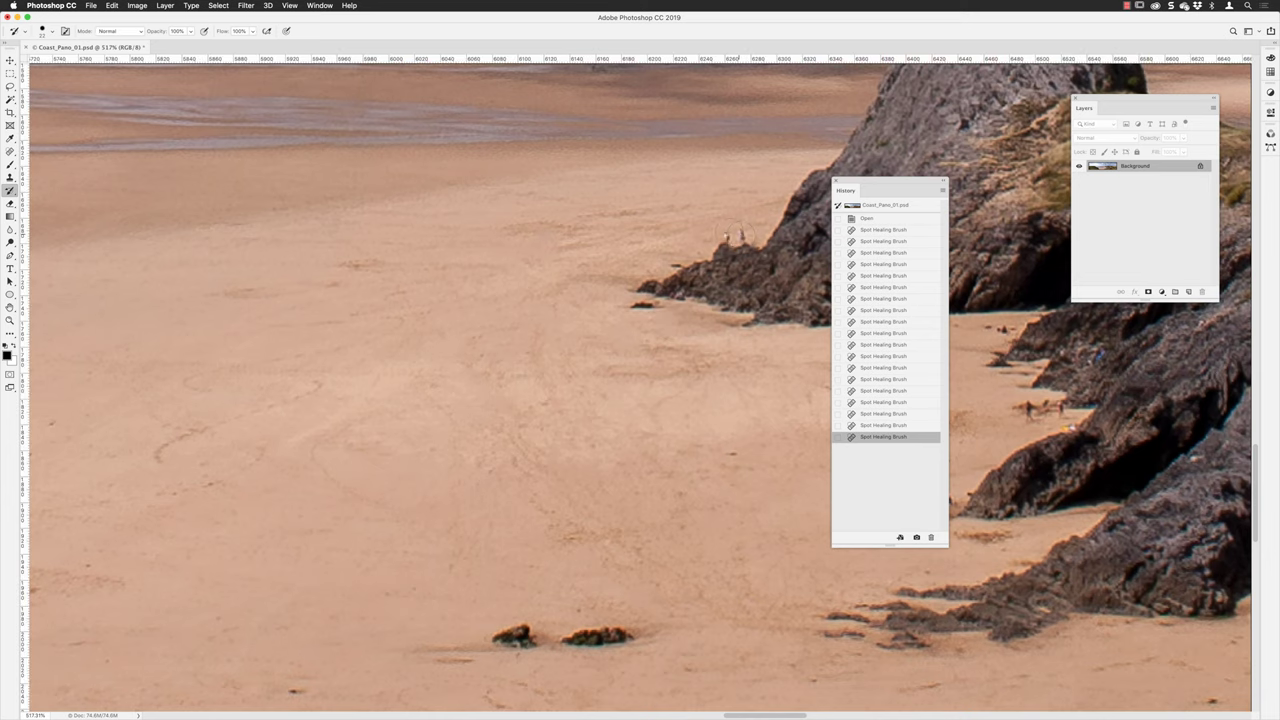
{"action": "left_click_drag", "start_coordinate": [733, 235], "coordinate": [696, 238]}
{"action": "left_click", "coordinate": [678, 241]}
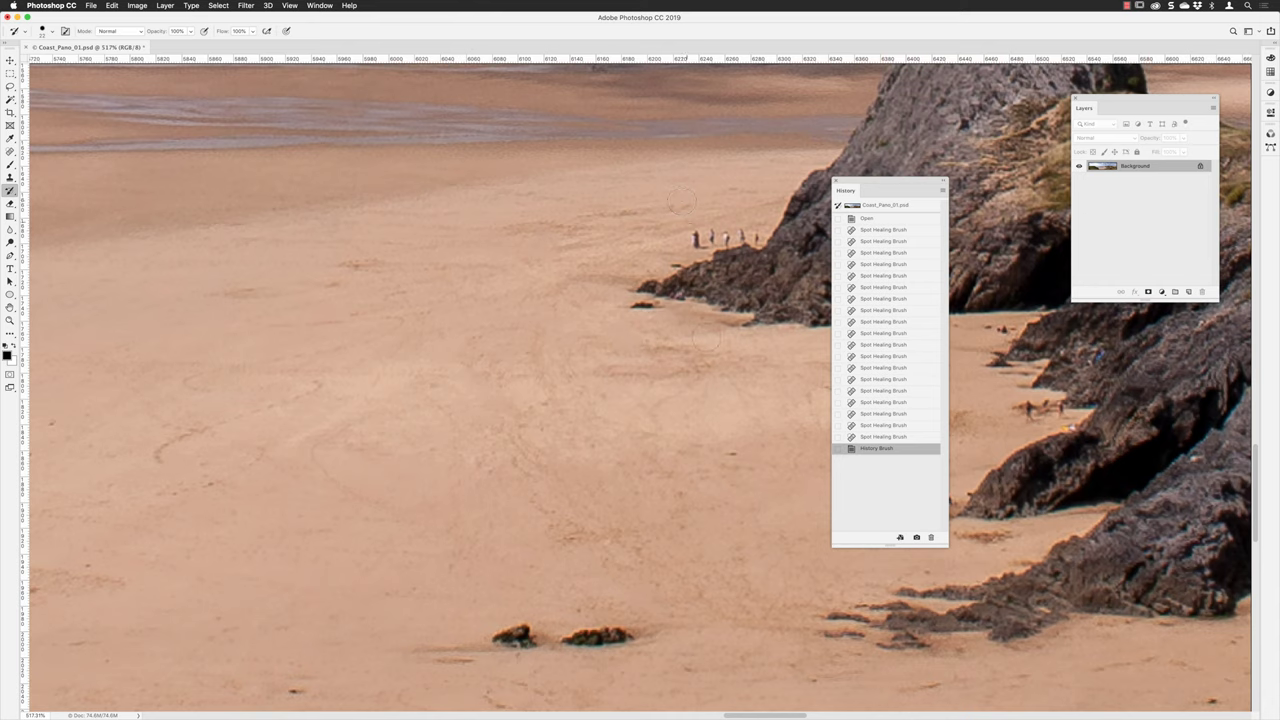
Step back through the last few history states to compare them, and return to the History Brush state
{"action": "left_click", "coordinate": [893, 439]}
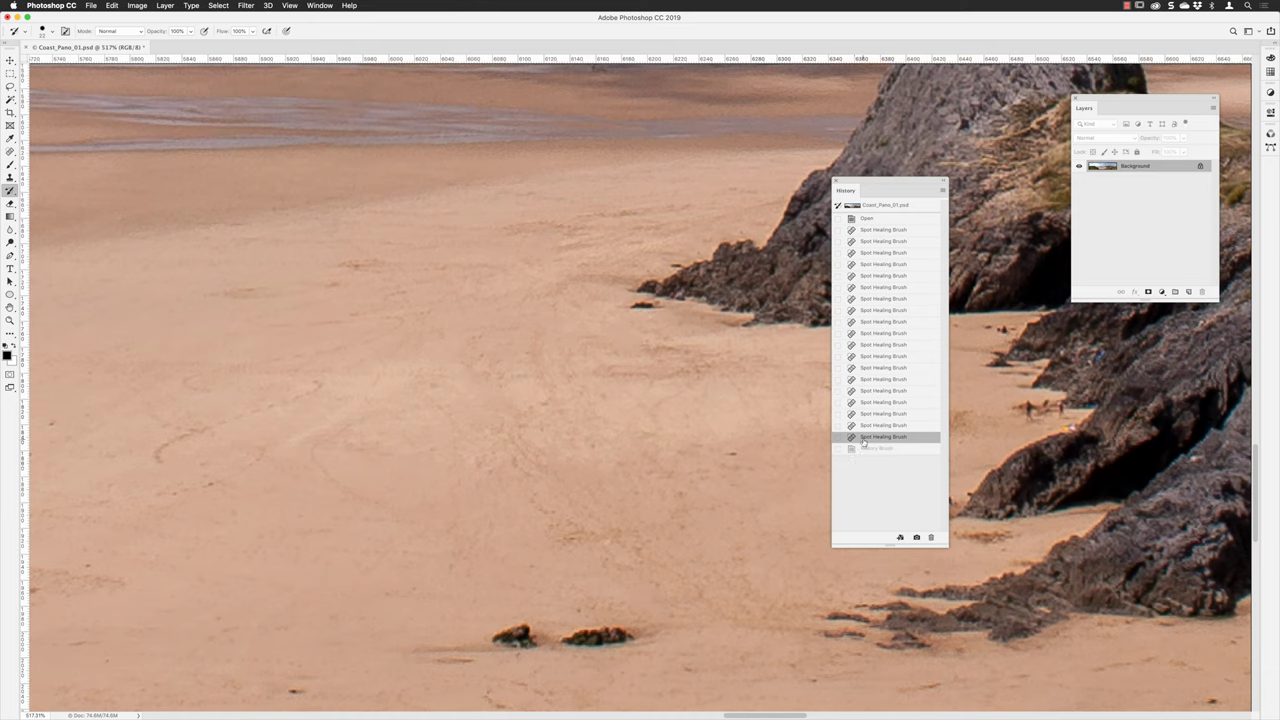
{"action": "left_click", "coordinate": [865, 426]}
{"action": "left_click", "coordinate": [867, 414]}
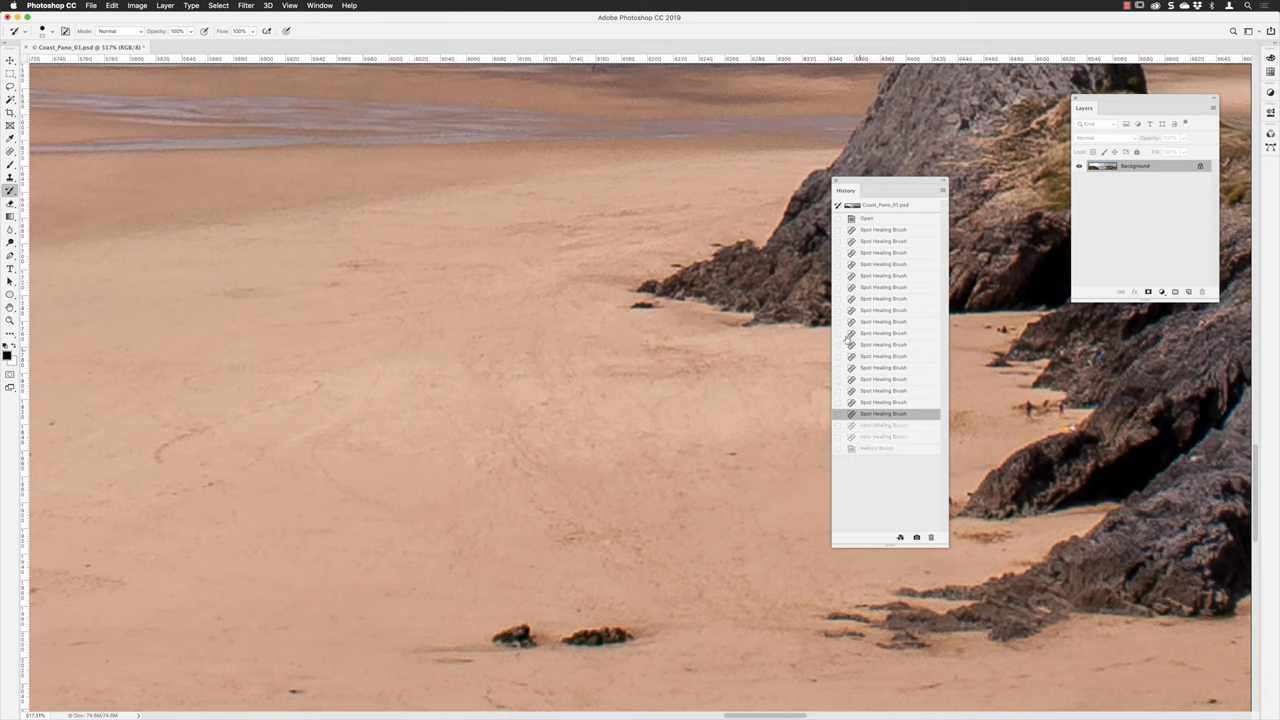
{"action": "left_click", "coordinate": [887, 449]}
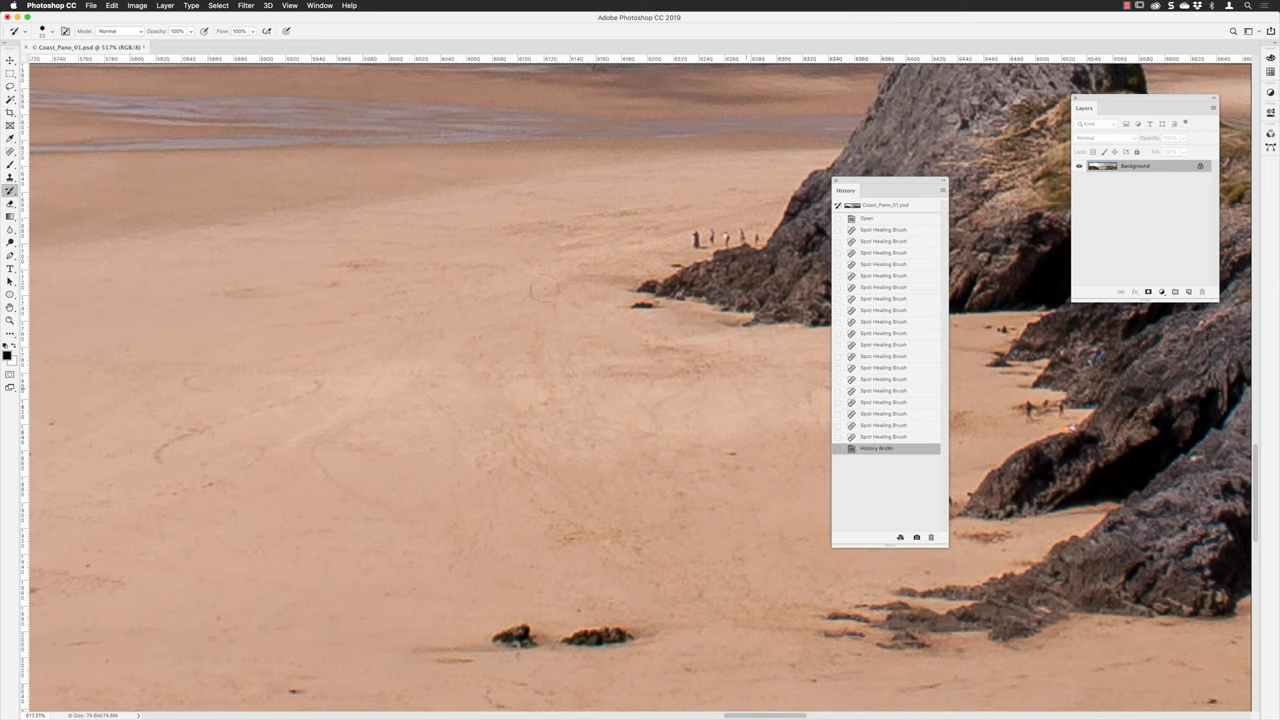
Switch to the Spot Healing Brush and heal away the groups, lone walkers and dark speck on the shaded sand near the shoreline
{"action": "left_click_drag", "start_coordinate": [349, 263], "coordinate": [646, 297]}
{"action": "left_click_drag", "start_coordinate": [293, 300], "coordinate": [672, 300]}
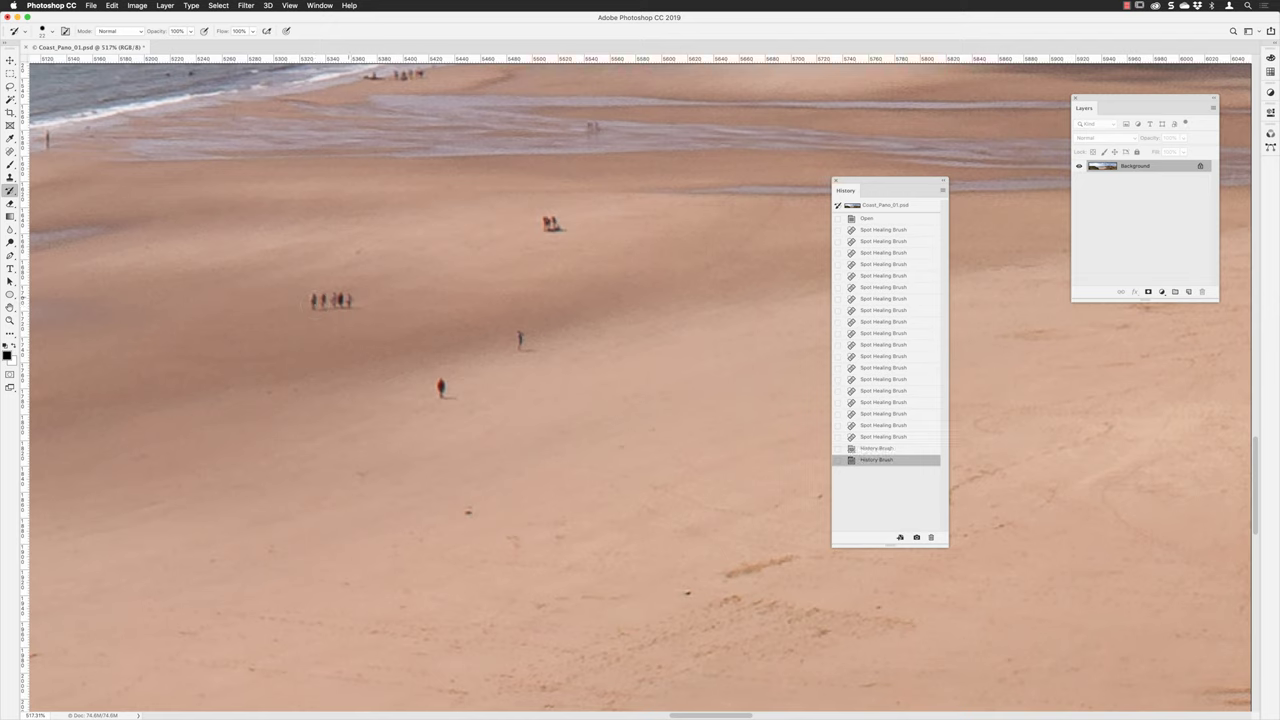
{"action": "left_click", "coordinate": [10, 151]}
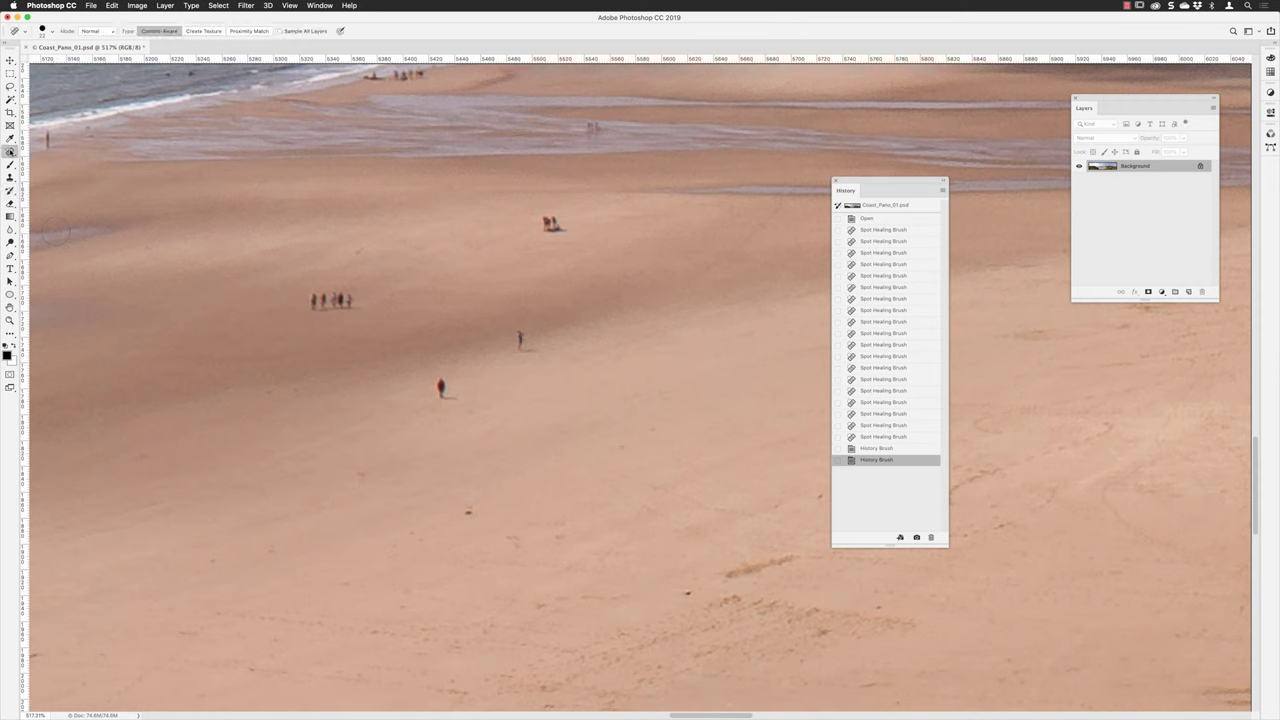
{"action": "left_click_drag", "start_coordinate": [312, 306], "coordinate": [360, 306]}
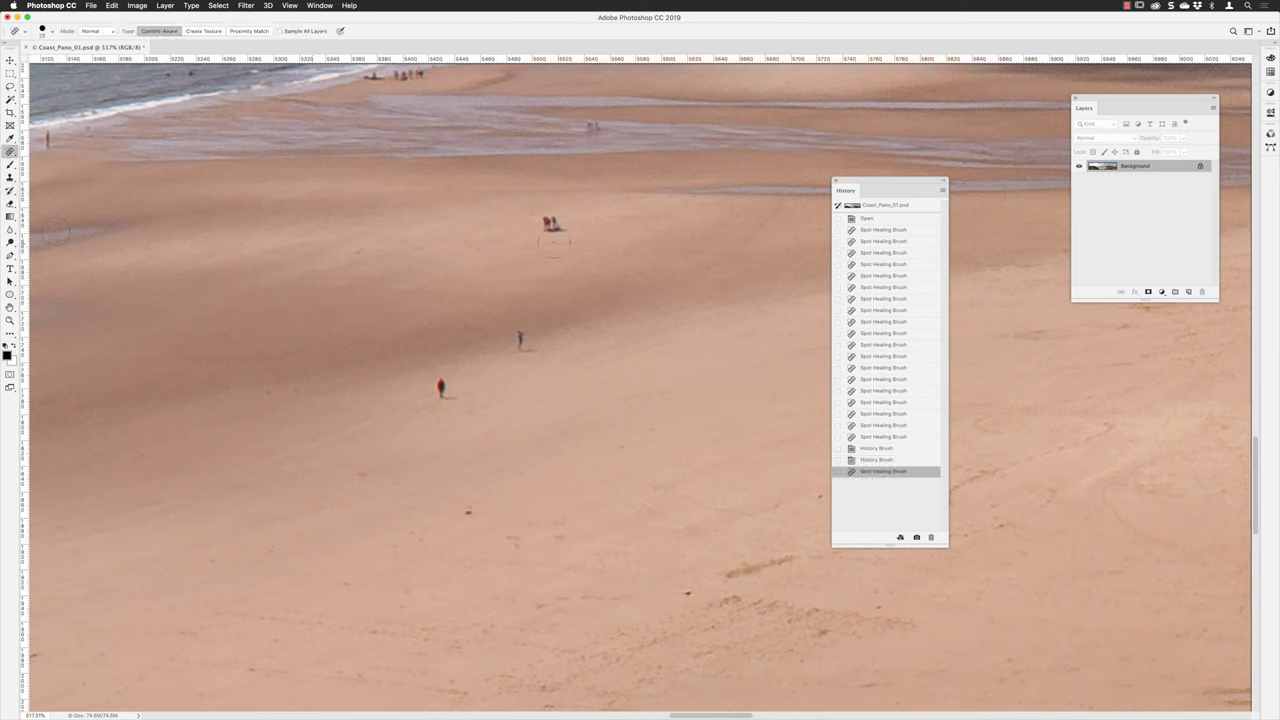
{"action": "left_click_drag", "start_coordinate": [565, 226], "coordinate": [535, 224]}
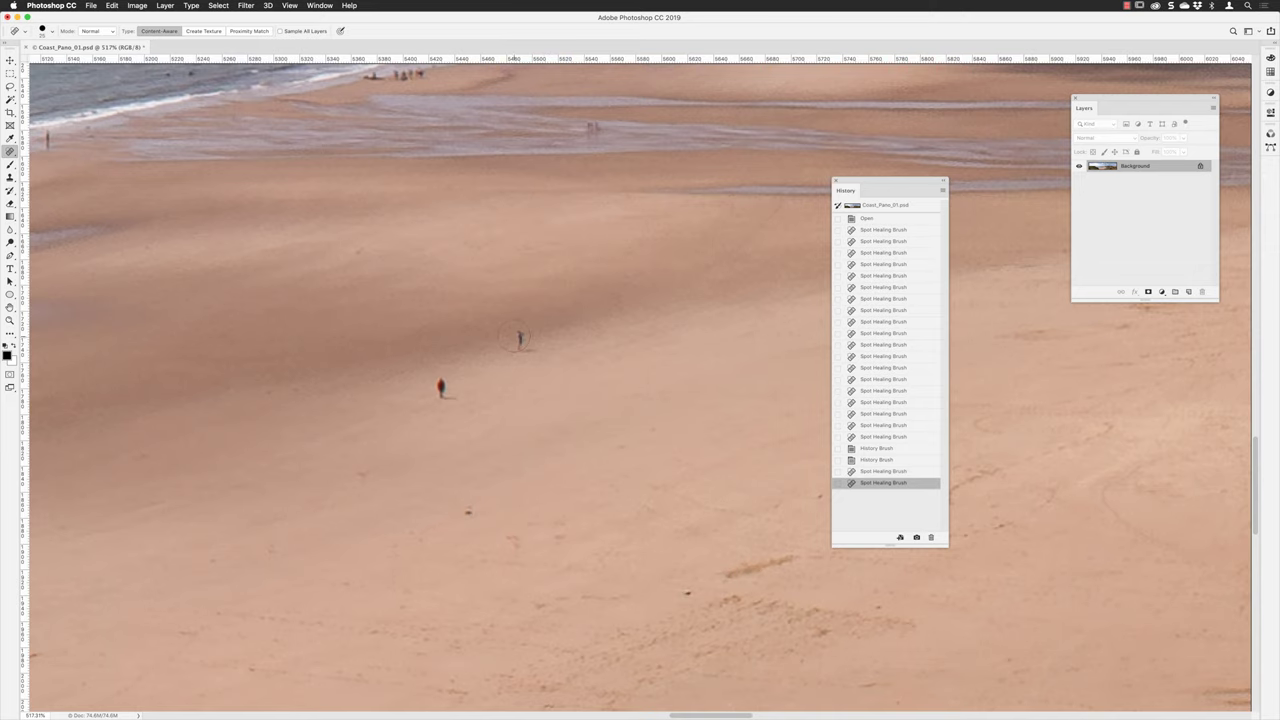
{"action": "left_click", "coordinate": [519, 338]}
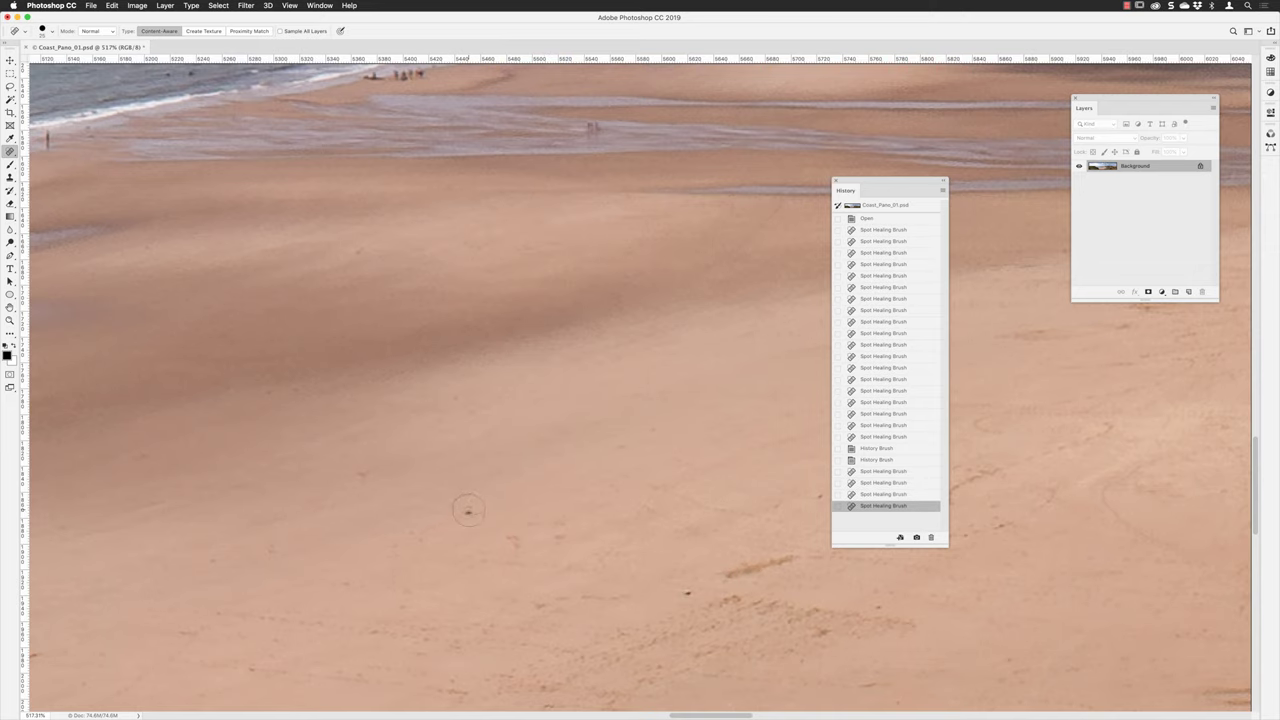
{"action": "left_click", "coordinate": [468, 510]}
Step back through the history to the first Spot Healing Brush state and forward again to the eleventh one
{"action": "scroll", "coordinate": [580, 425], "scroll_direction": "right", "scroll_amount": 4}
{"action": "scroll", "coordinate": [580, 425], "scroll_direction": "up", "scroll_amount": 1}
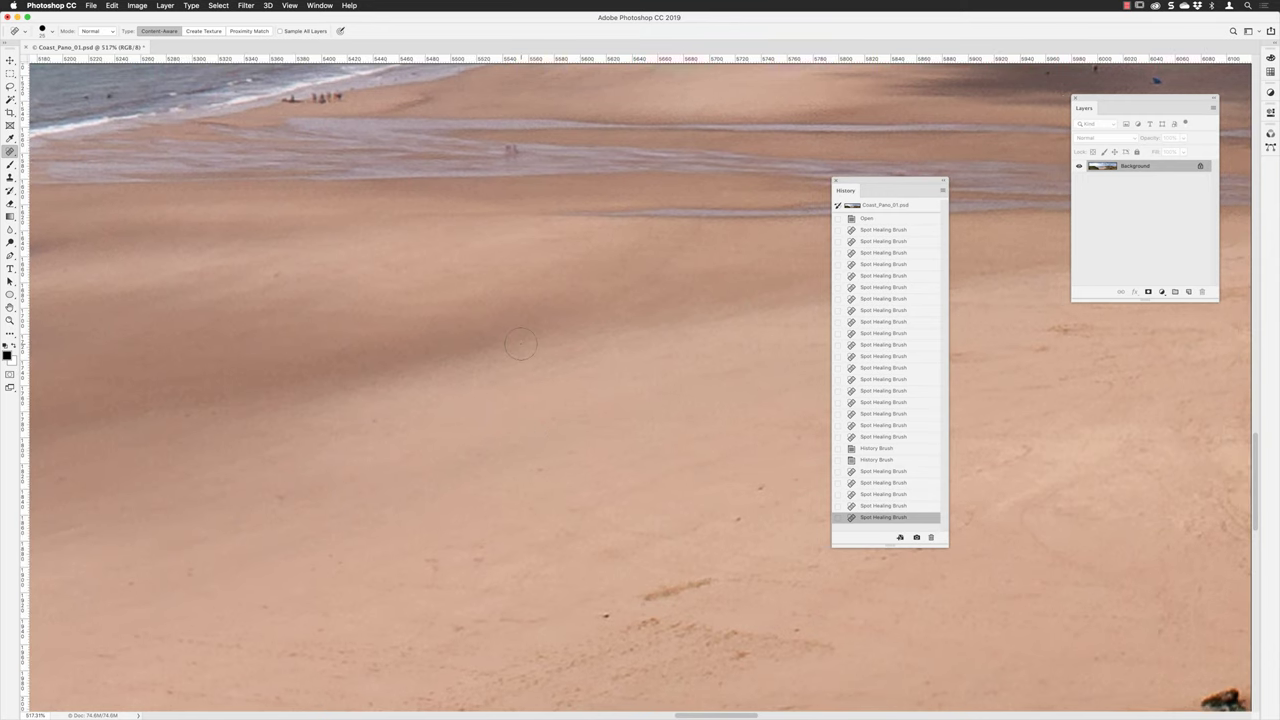
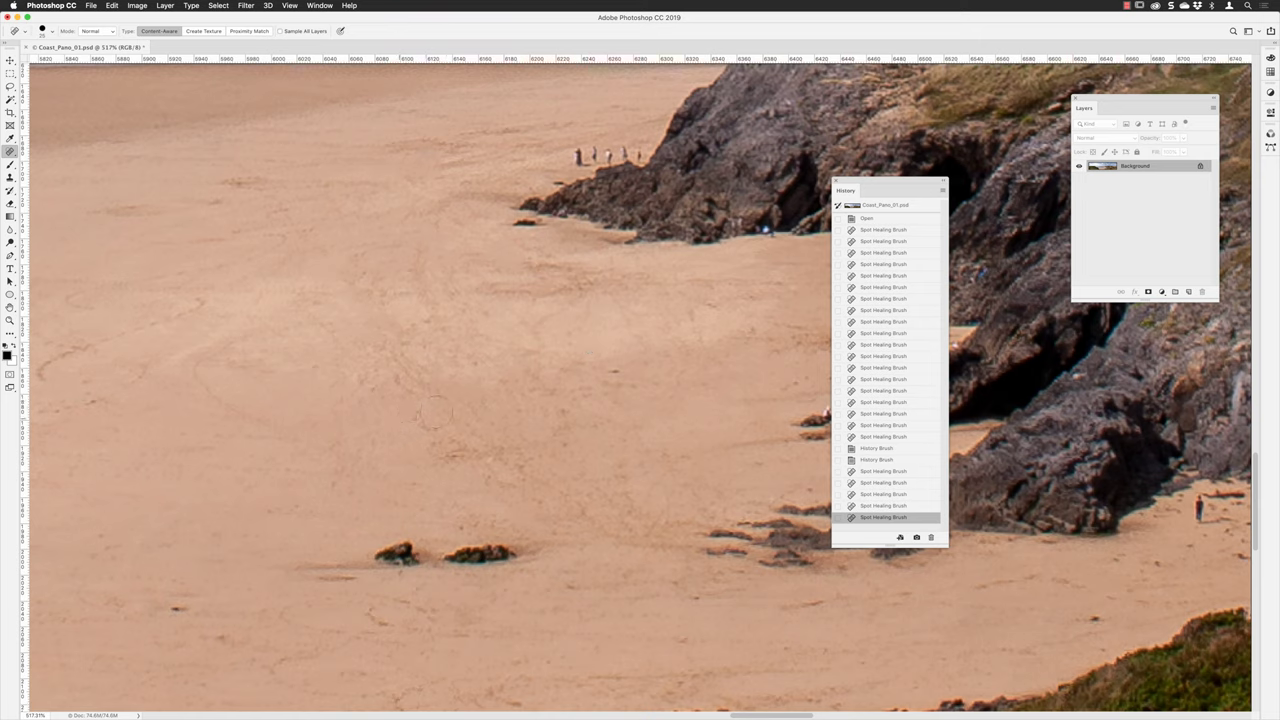
{"action": "scroll", "coordinate": [310, 362], "scroll_direction": "left", "scroll_amount": 5}
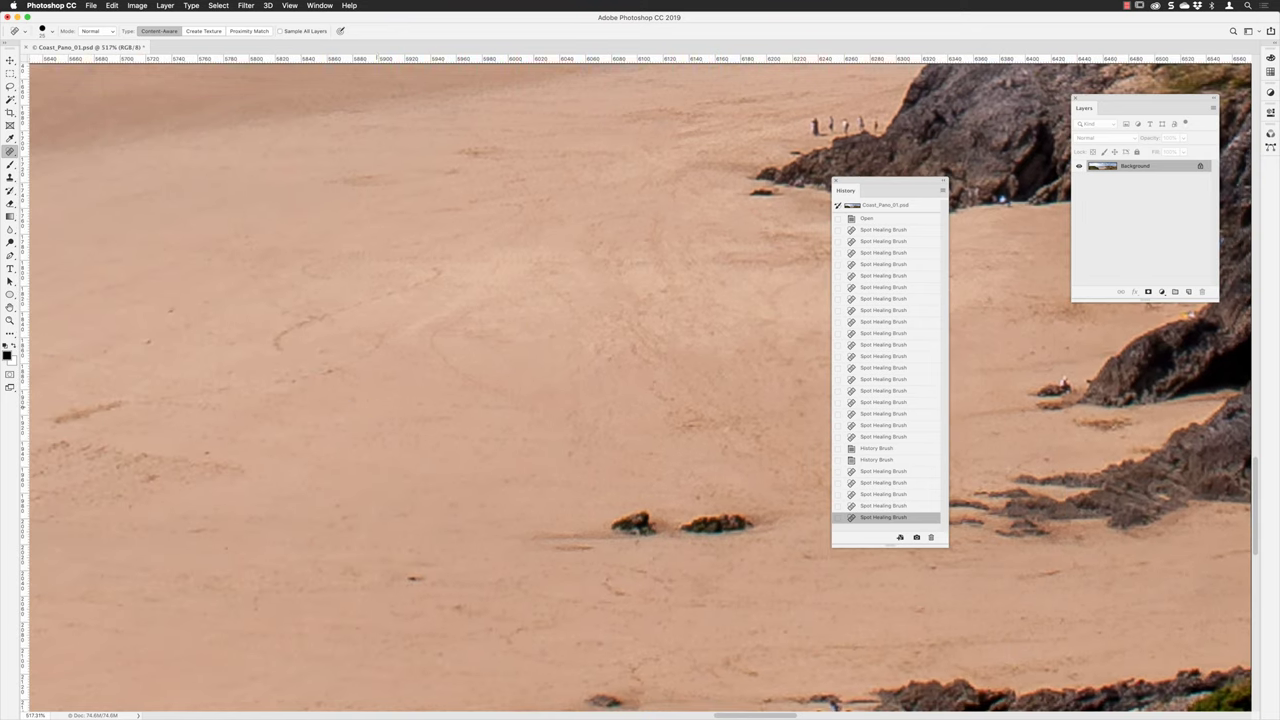
{"action": "left_click", "coordinate": [884, 288]}
{"action": "left_click", "coordinate": [880, 275]}
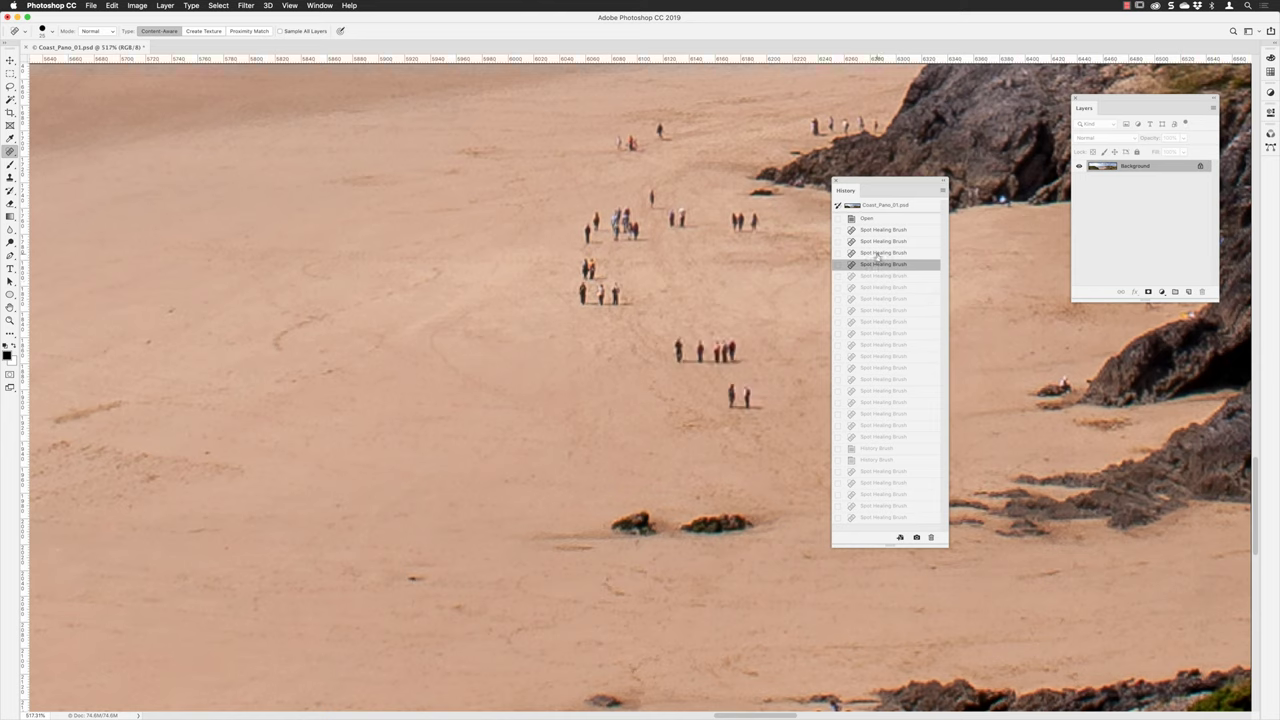
{"action": "left_click", "coordinate": [878, 253]}
{"action": "left_click", "coordinate": [875, 231]}
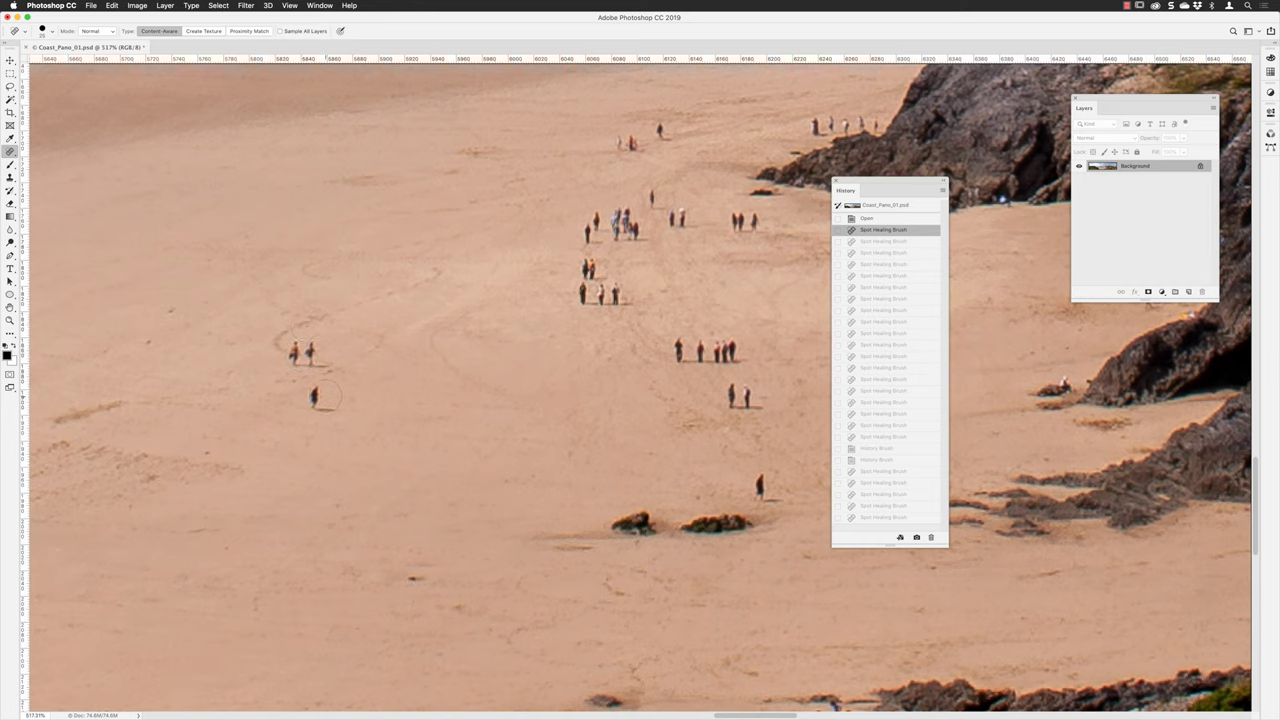
{"action": "left_click", "coordinate": [876, 310]}
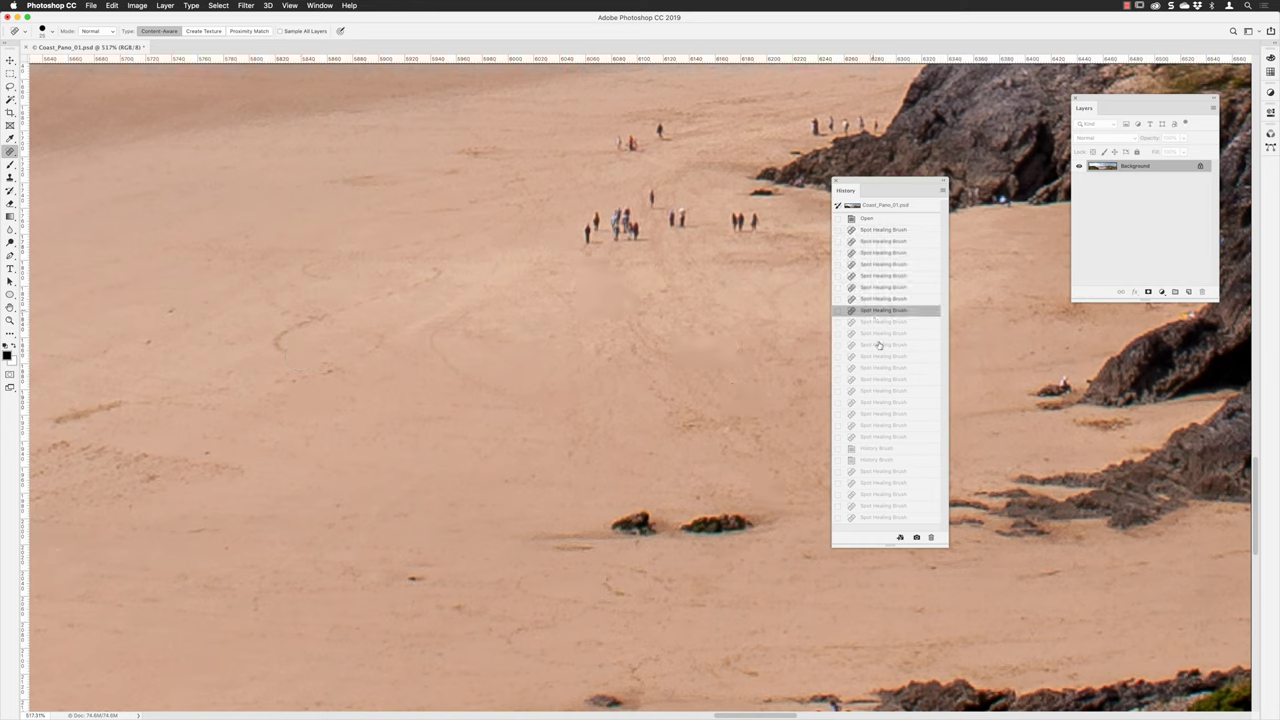
{"action": "left_click", "coordinate": [878, 345]}
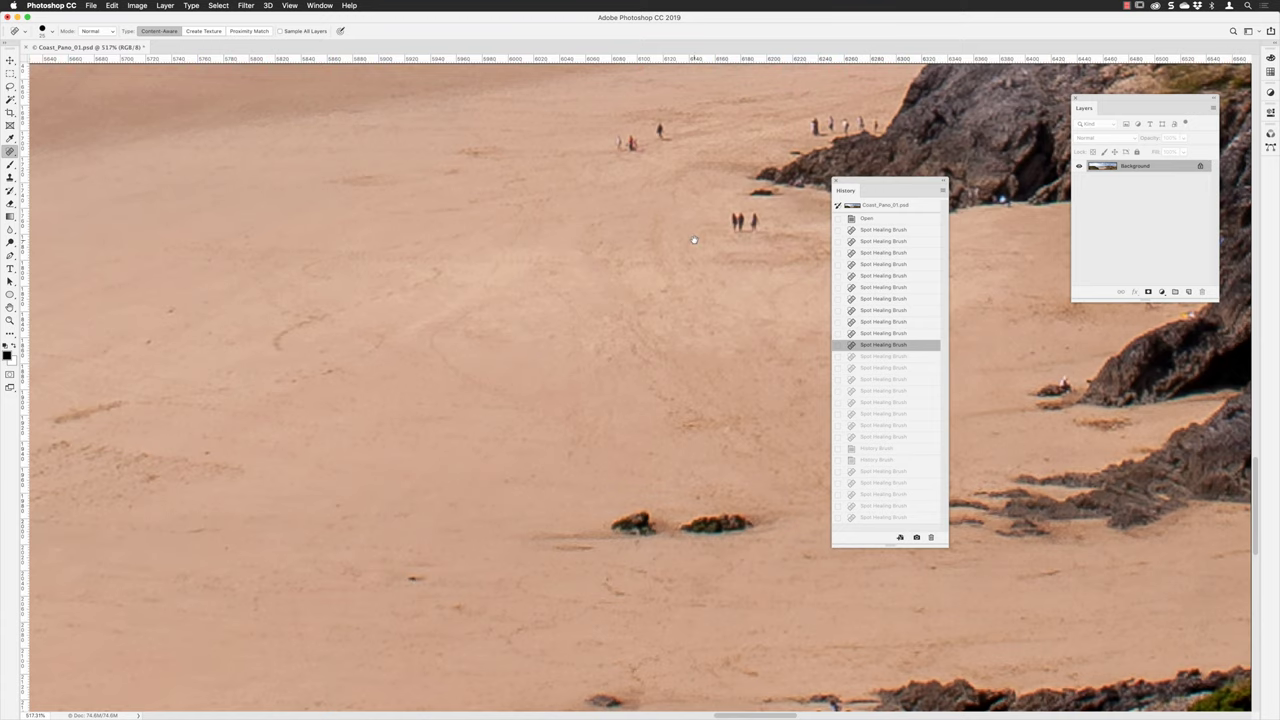
Heal away the small bright green figure on the far sand beside the isolated rock below the cliffs
{"action": "left_click_drag", "start_coordinate": [691, 240], "coordinate": [692, 405]}
{"action": "scroll", "coordinate": [691, 405], "scroll_direction": "up", "scroll_amount": 8}
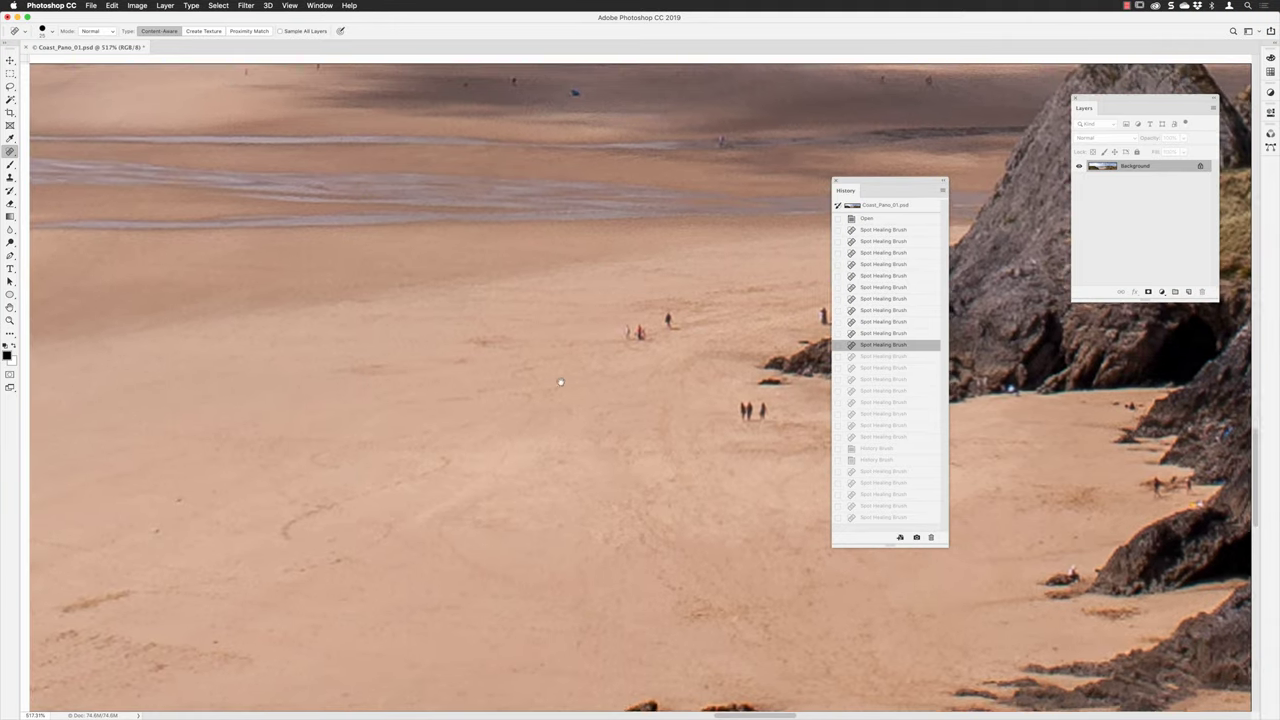
{"action": "scroll", "coordinate": [493, 430], "scroll_direction": "right", "scroll_amount": 10}
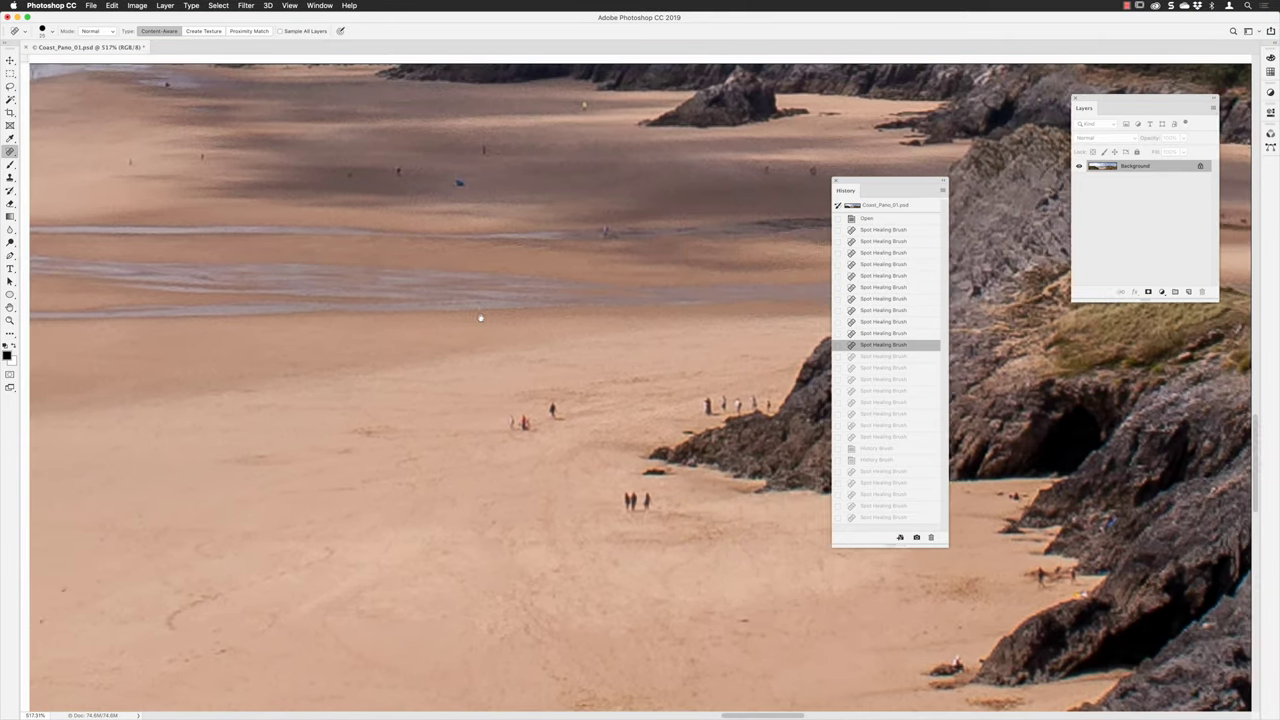
{"action": "scroll", "coordinate": [572, 288], "scroll_direction": "left", "scroll_amount": 7}
{"action": "scroll", "coordinate": [572, 288], "scroll_direction": "up", "scroll_amount": 3}
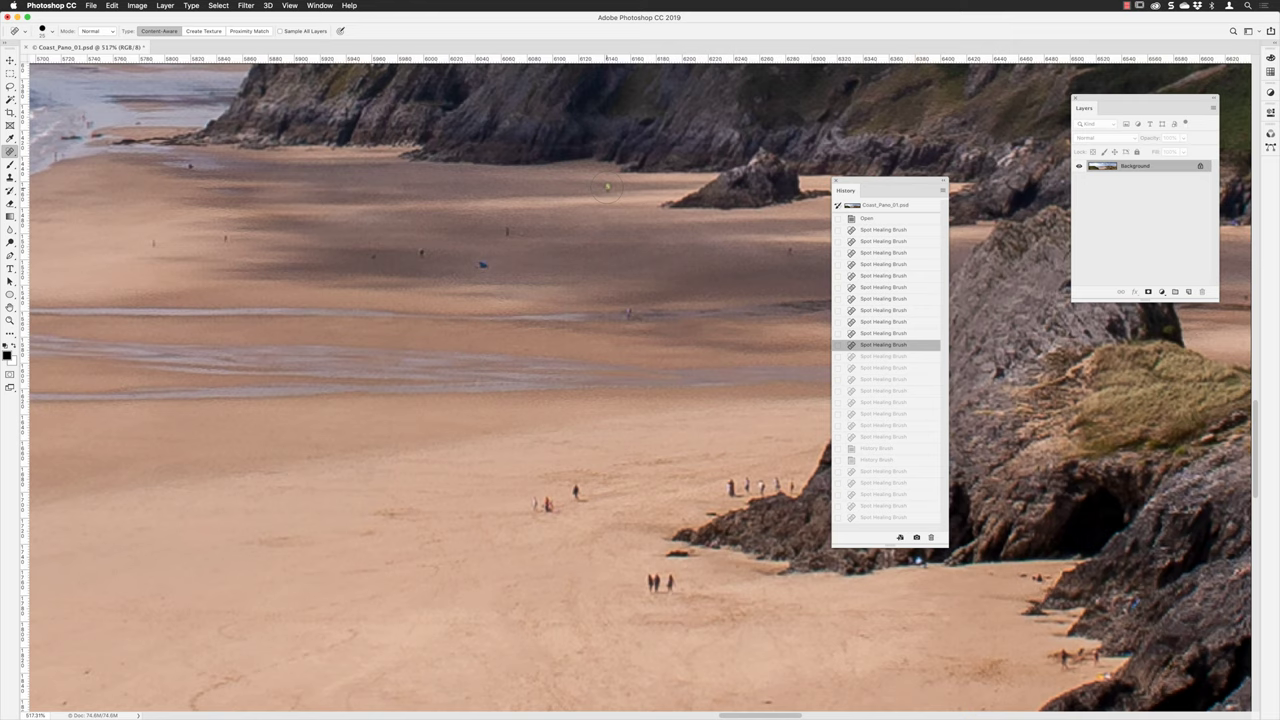
{"action": "left_click", "coordinate": [607, 186]}
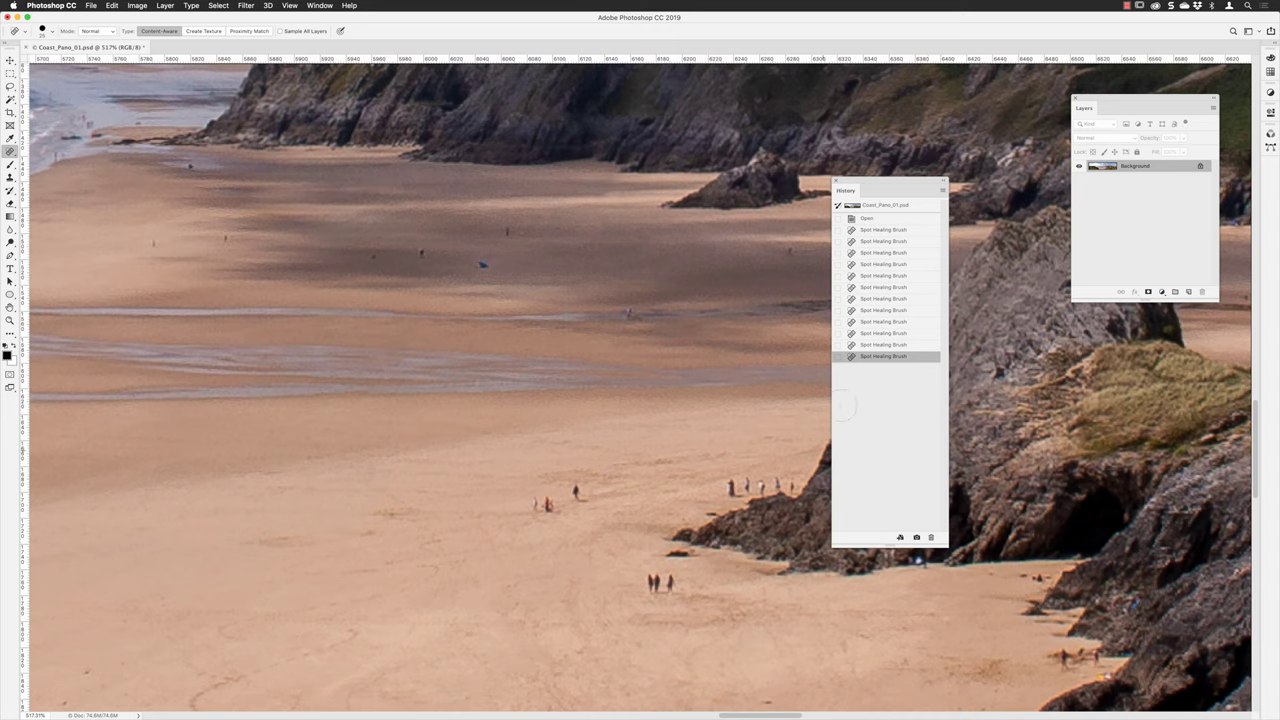
Enable Allow Non-Linear History and Show New Snapshot Dialog by Default in the History Options
{"action": "scroll", "coordinate": [697, 317], "scroll_direction": "down", "scroll_amount": 10}
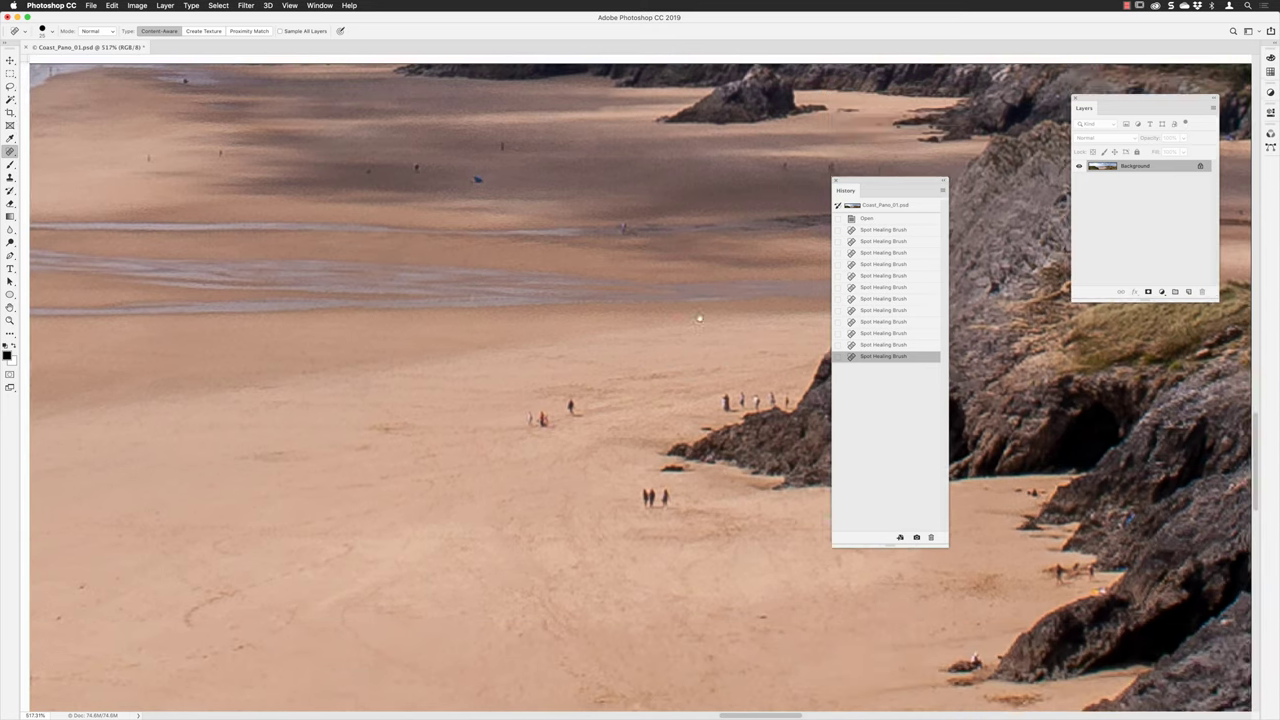
{"action": "scroll", "coordinate": [697, 372], "scroll_direction": "down", "scroll_amount": 6}
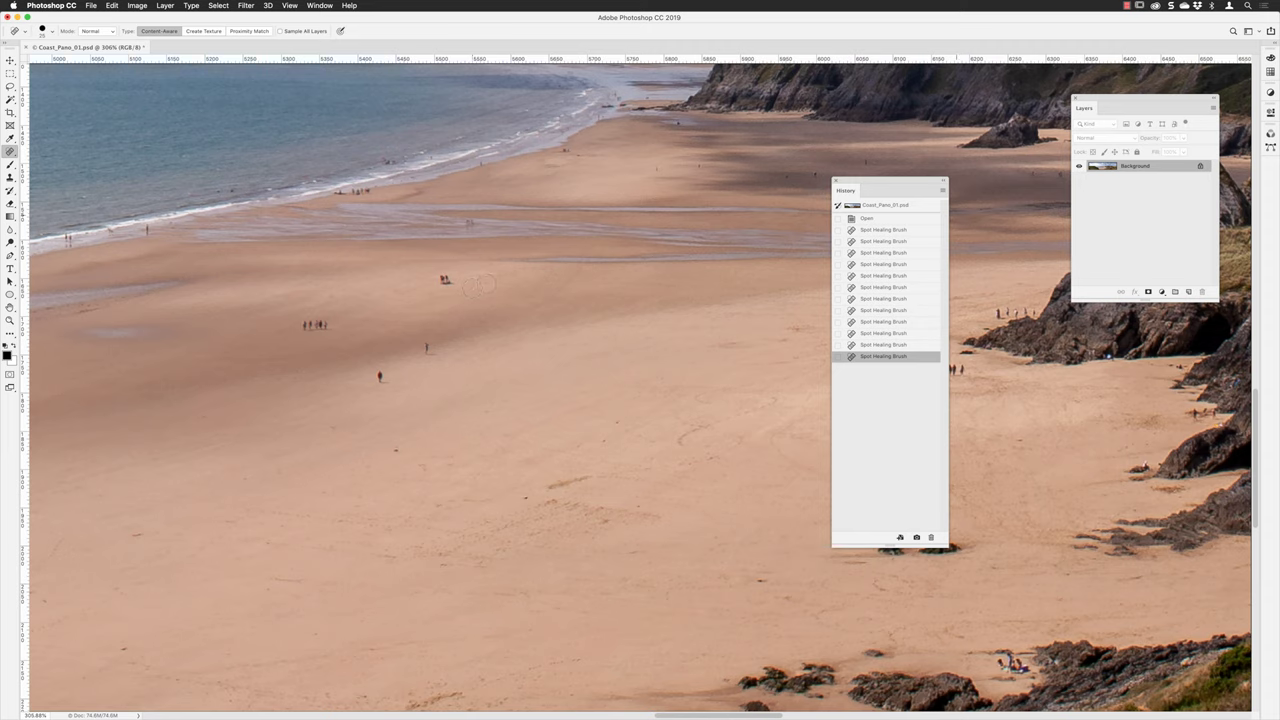
{"action": "left_click", "coordinate": [942, 190]}
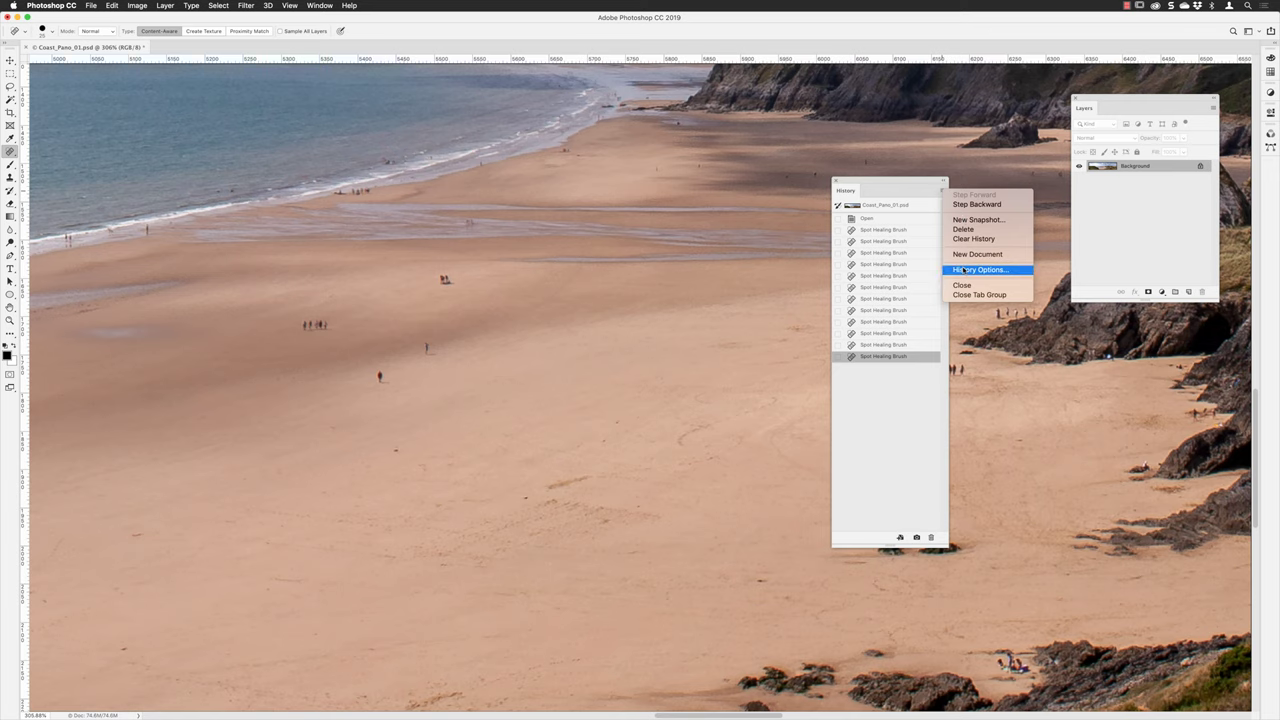
{"action": "left_click", "coordinate": [962, 270]}
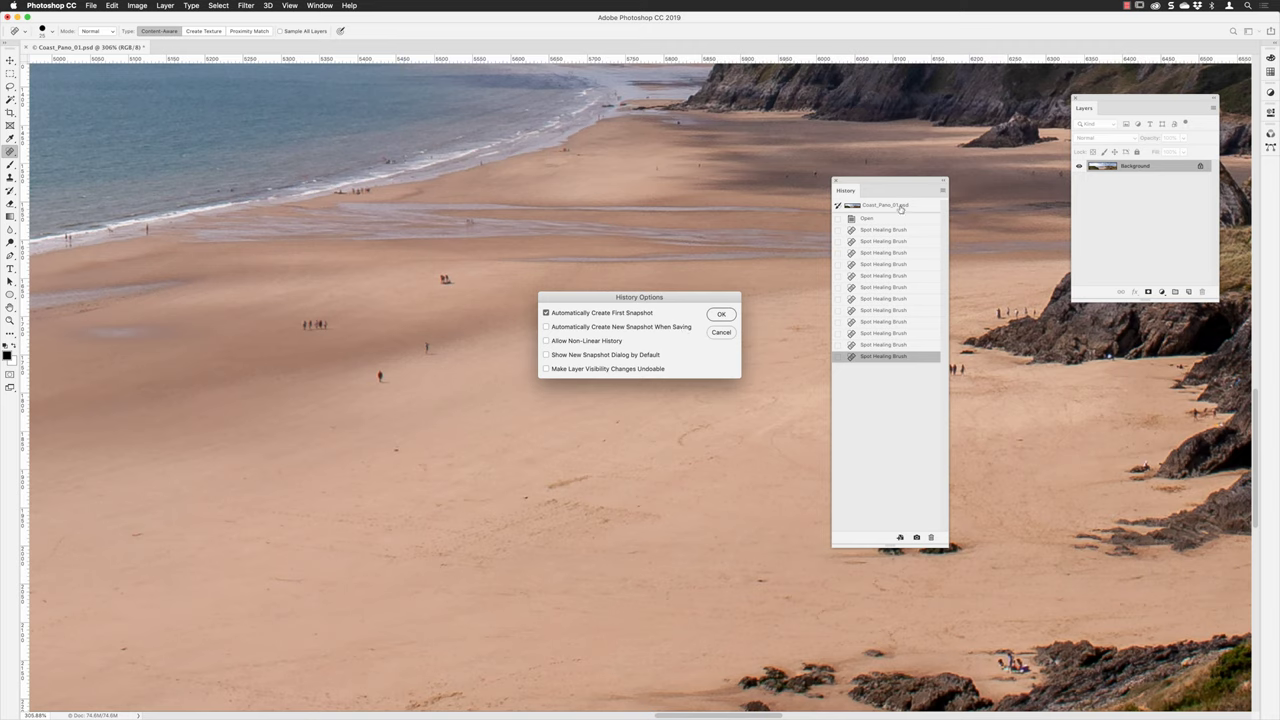
{"action": "left_click", "coordinate": [546, 342]}
{"action": "left_click", "coordinate": [546, 355]}
{"action": "left_click", "coordinate": [719, 313]}
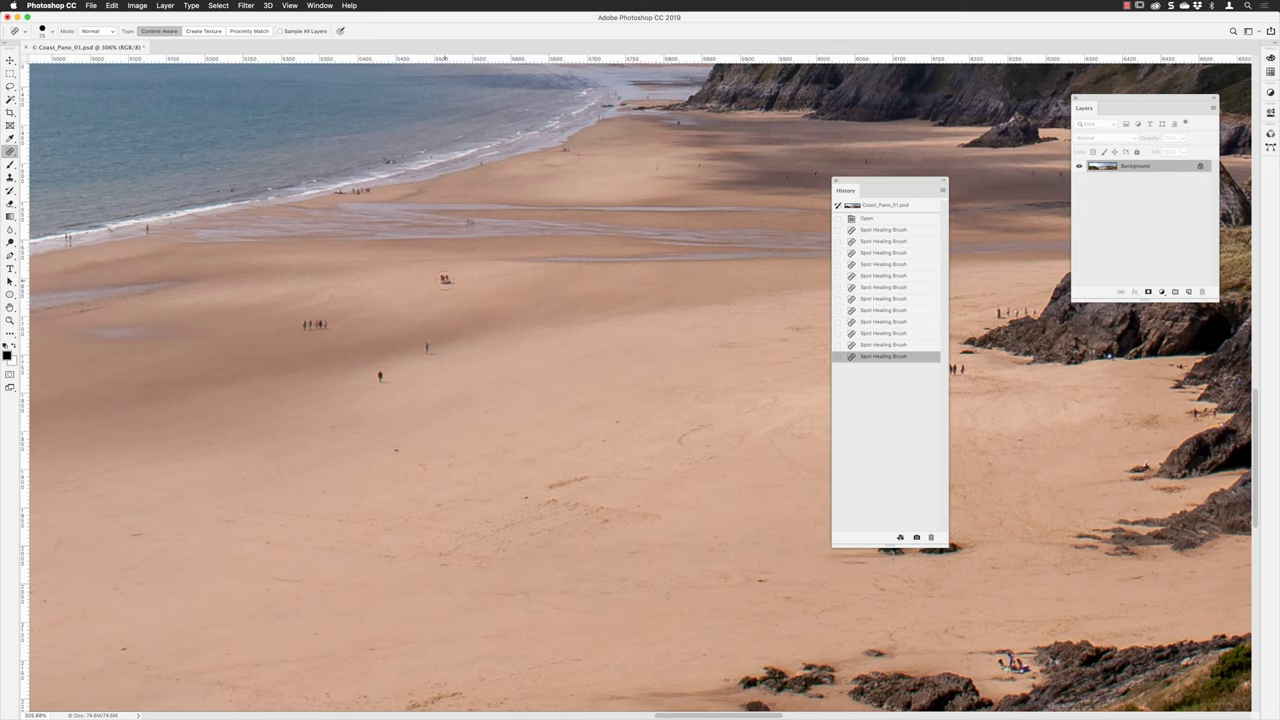
Heal away the seated pair, the row of people, the two lone walkers and the dark speck on the open sand
{"action": "left_click_drag", "start_coordinate": [445, 279], "coordinate": [448, 281]}
{"action": "left_click_drag", "start_coordinate": [340, 325], "coordinate": [298, 326]}
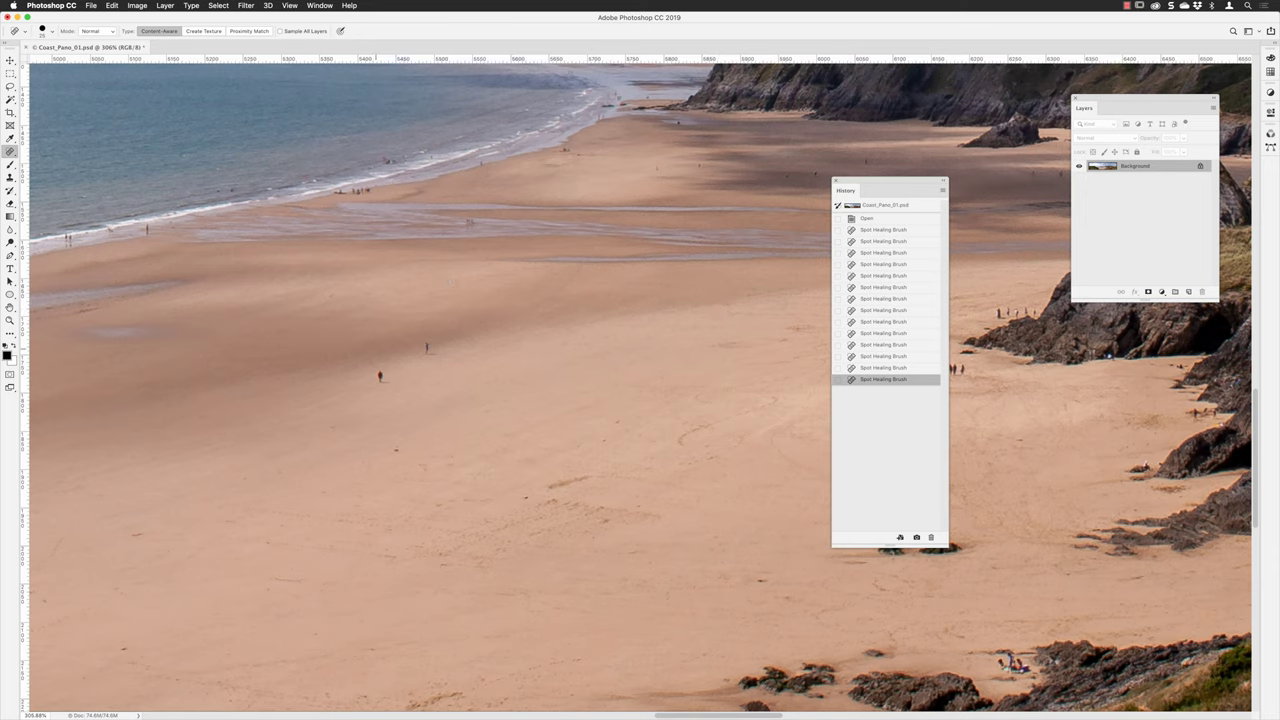
{"action": "mouse_move", "coordinate": [381, 376]}
{"action": "left_mouse_down"}
{"action": "mouse_move", "coordinate": [428, 347]}
{"action": "mouse_move", "coordinate": [410, 421]}
{"action": "mouse_move", "coordinate": [394, 458]}
{"action": "left_mouse_up"}
{"action": "left_click", "coordinate": [428, 348]}
{"action": "scroll", "coordinate": [439, 404], "scroll_direction": "right", "scroll_amount": 3}
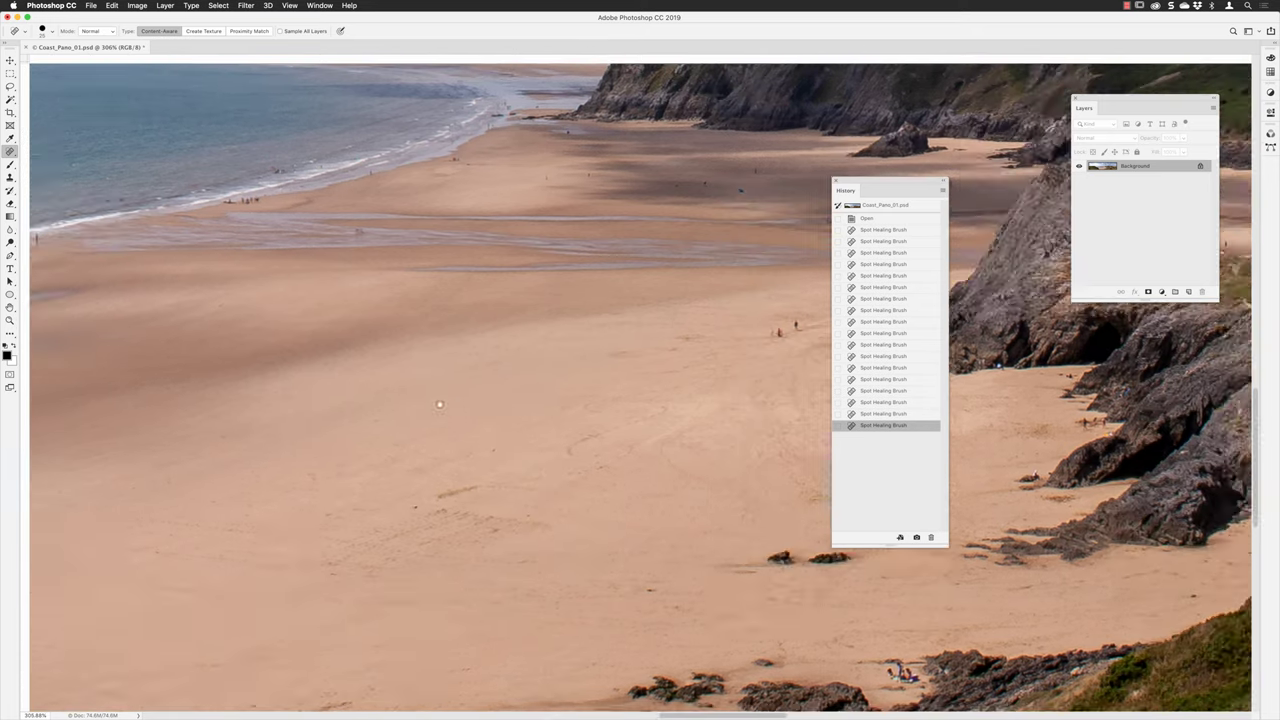
Heal away the tiny figures, including the blue one, on the shaded far sand below the cliffs with the Spot Healing Brush
{"action": "scroll", "coordinate": [439, 404], "scroll_direction": "right", "scroll_amount": 5}
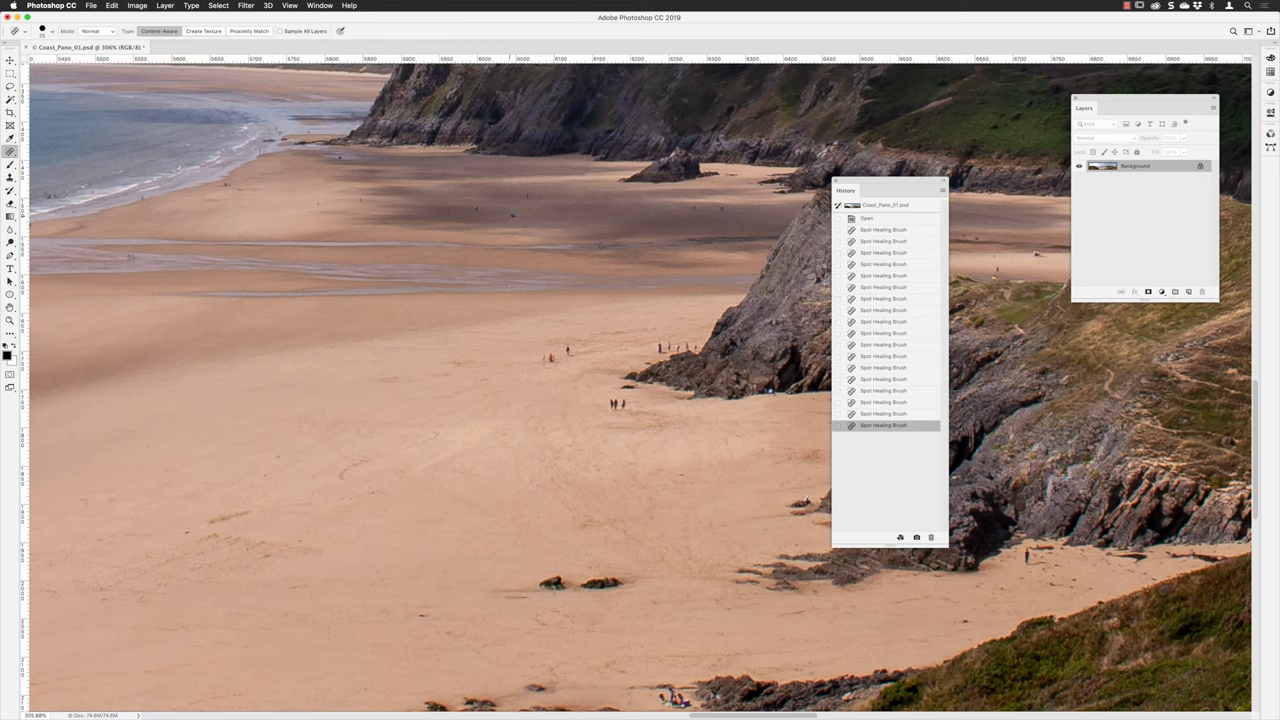
{"action": "left_click", "coordinate": [454, 212]}
{"action": "left_click", "coordinate": [454, 212]}
{"action": "left_click", "coordinate": [454, 212]}
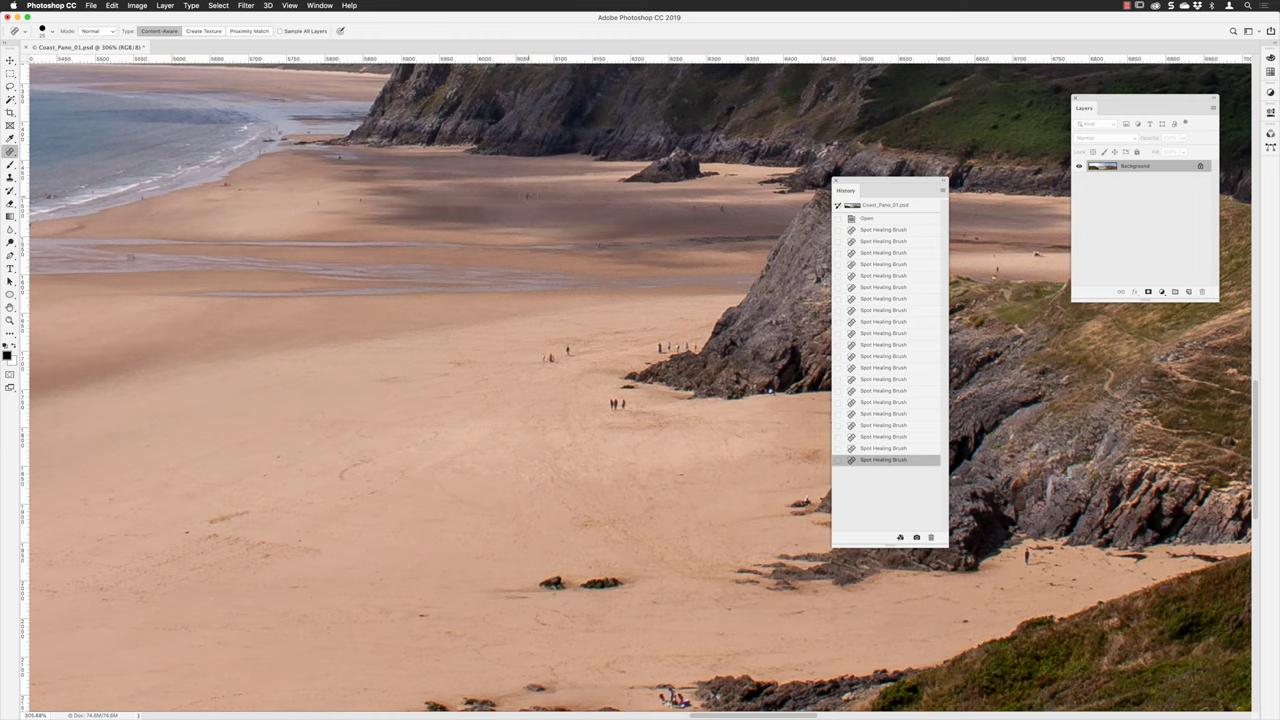
{"action": "left_click", "coordinate": [534, 196]}
{"action": "left_click_drag", "start_coordinate": [608, 314], "coordinate": [700, 286]}
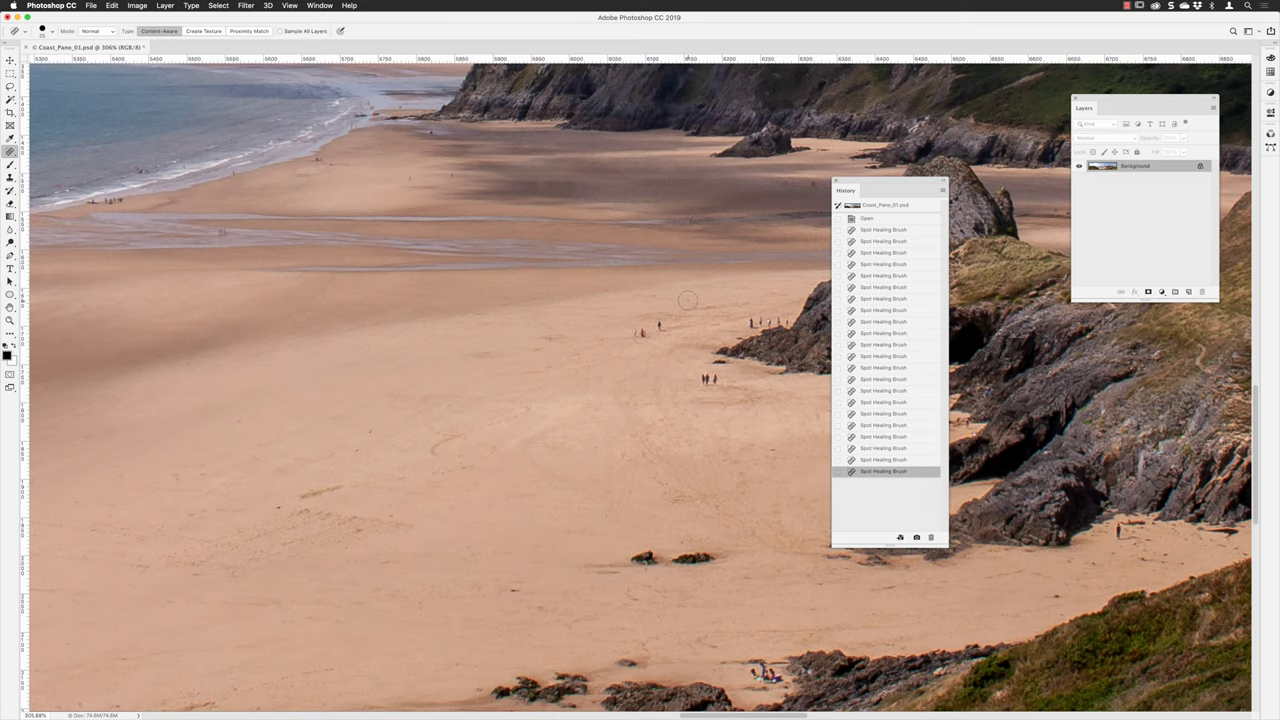
Step back through the history to the sixth Spot Healing Brush state and forward again to the fourteenth one
{"action": "left_click", "coordinate": [884, 287]}
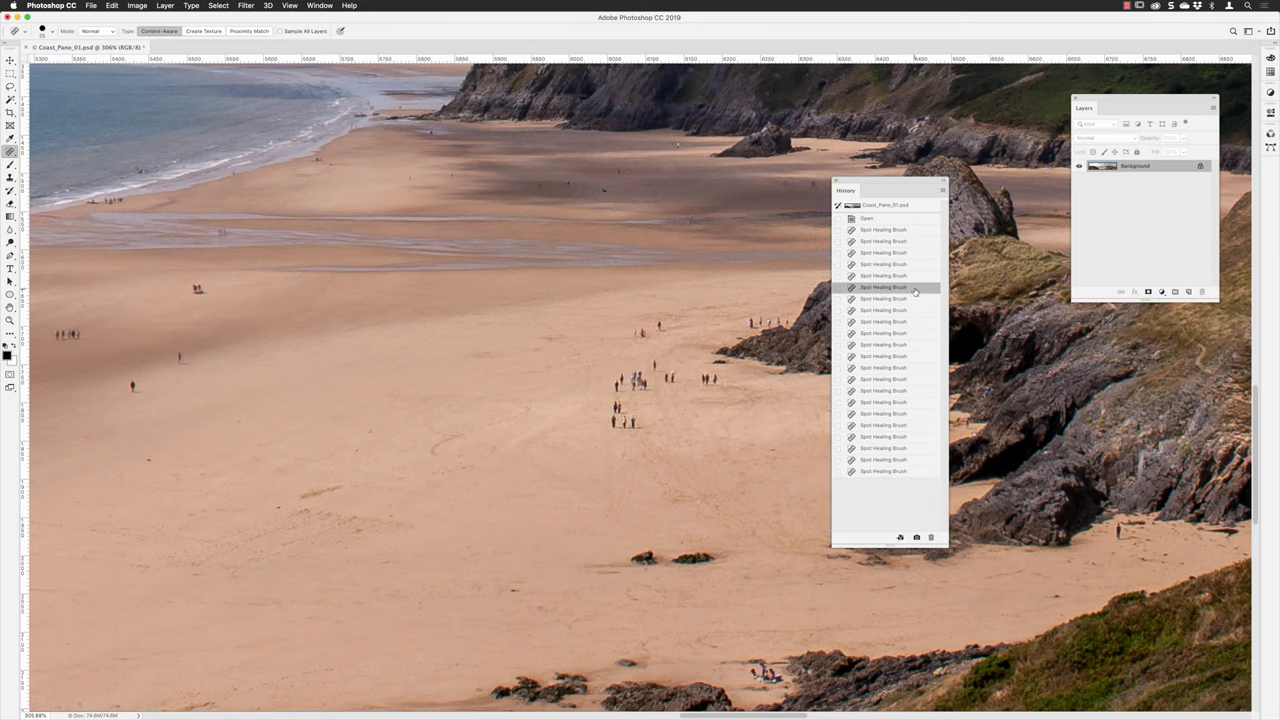
{"action": "scroll", "coordinate": [433, 333], "scroll_direction": "left", "scroll_amount": 3}
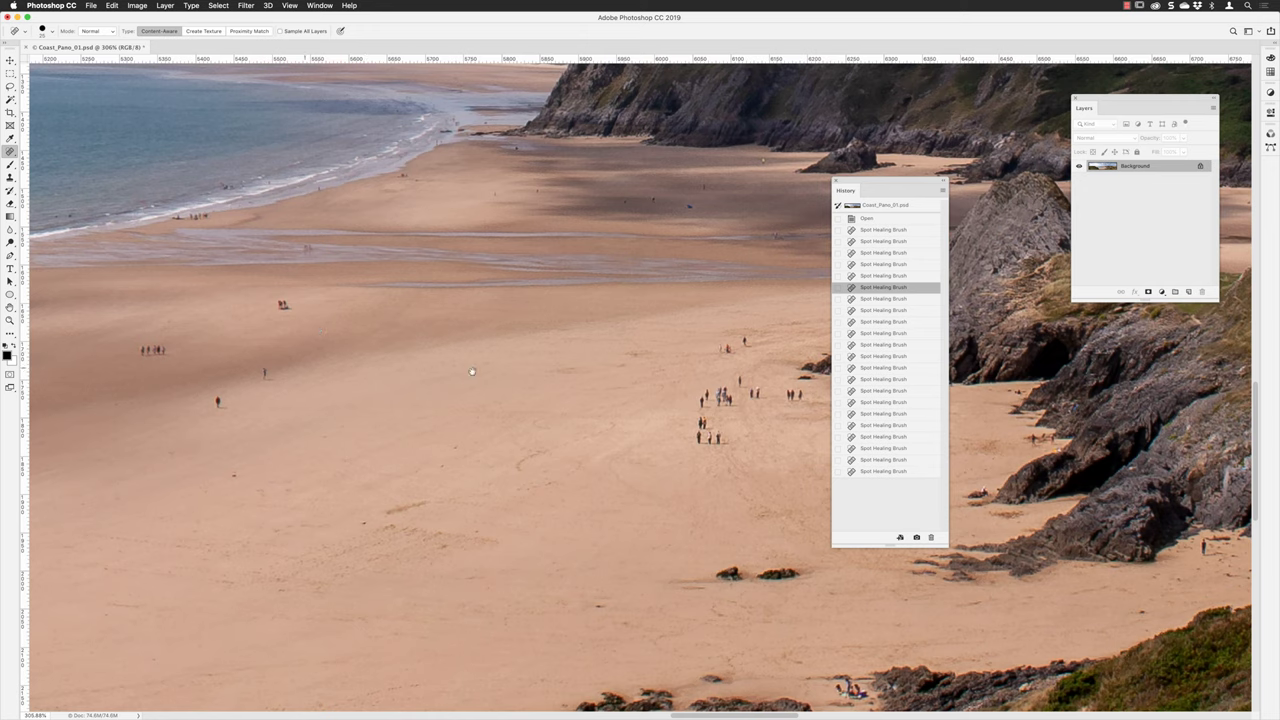
{"action": "left_click", "coordinate": [887, 345]}
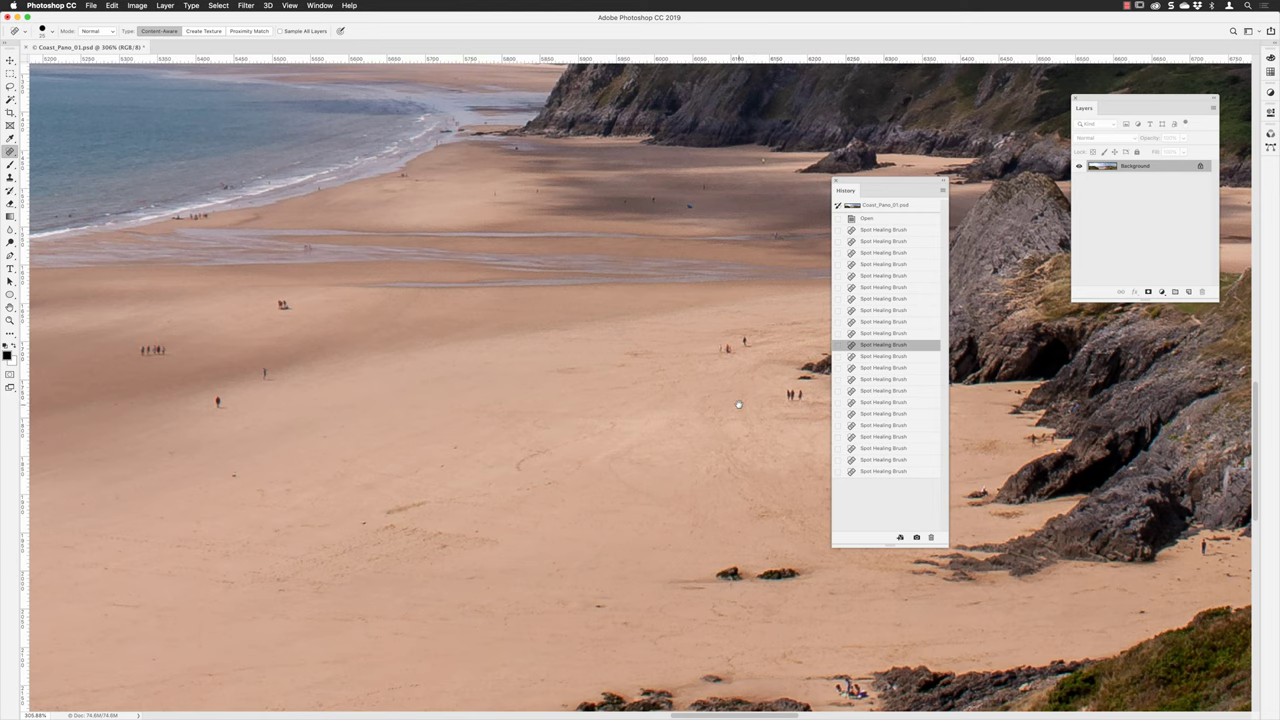
{"action": "left_click", "coordinate": [893, 368]}
{"action": "left_click", "coordinate": [892, 379]}
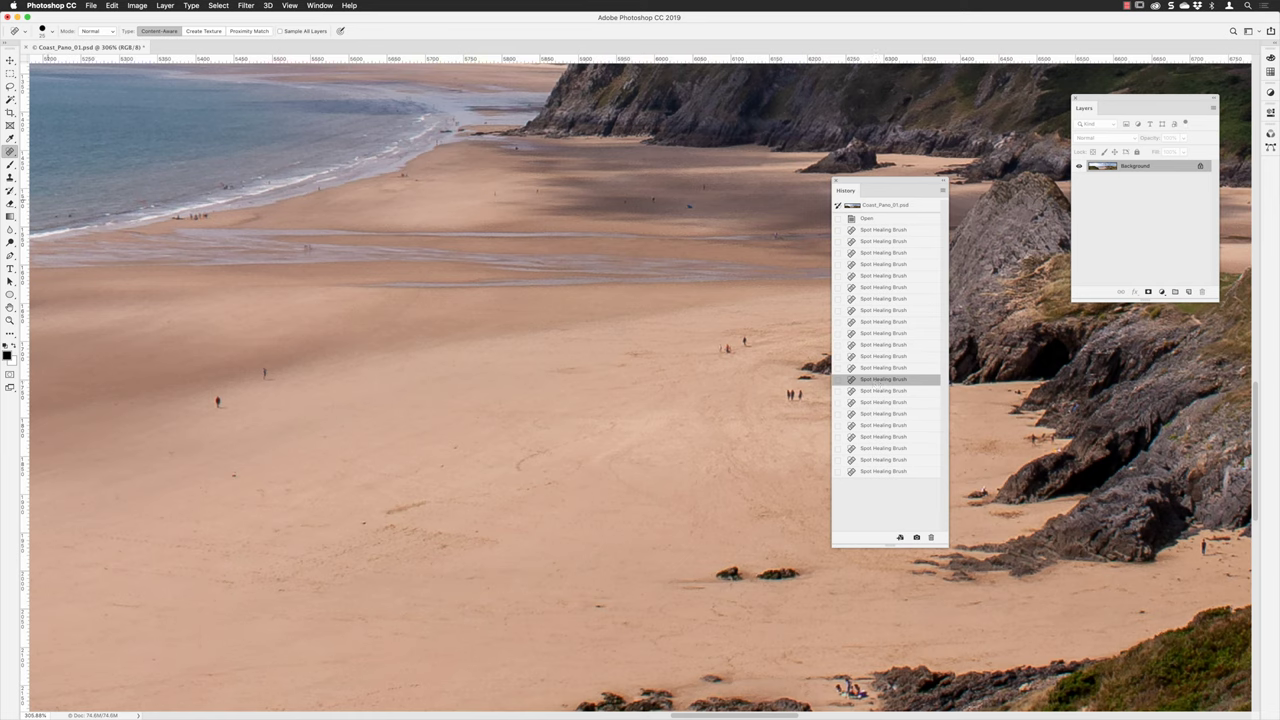
Paint the seated pair on the open sand back in with the History Brush, using the original image as source
{"action": "left_click", "coordinate": [10, 191]}
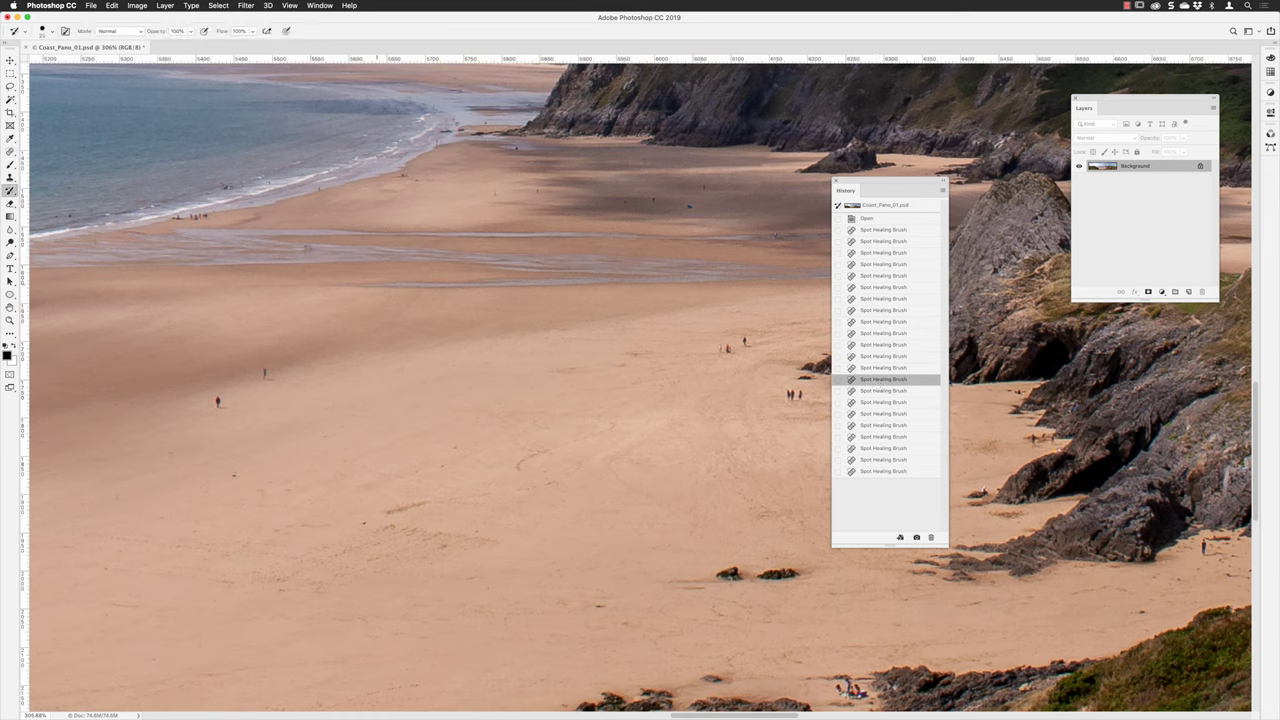
{"action": "left_click", "coordinate": [279, 304]}
{"action": "left_click", "coordinate": [286, 305]}
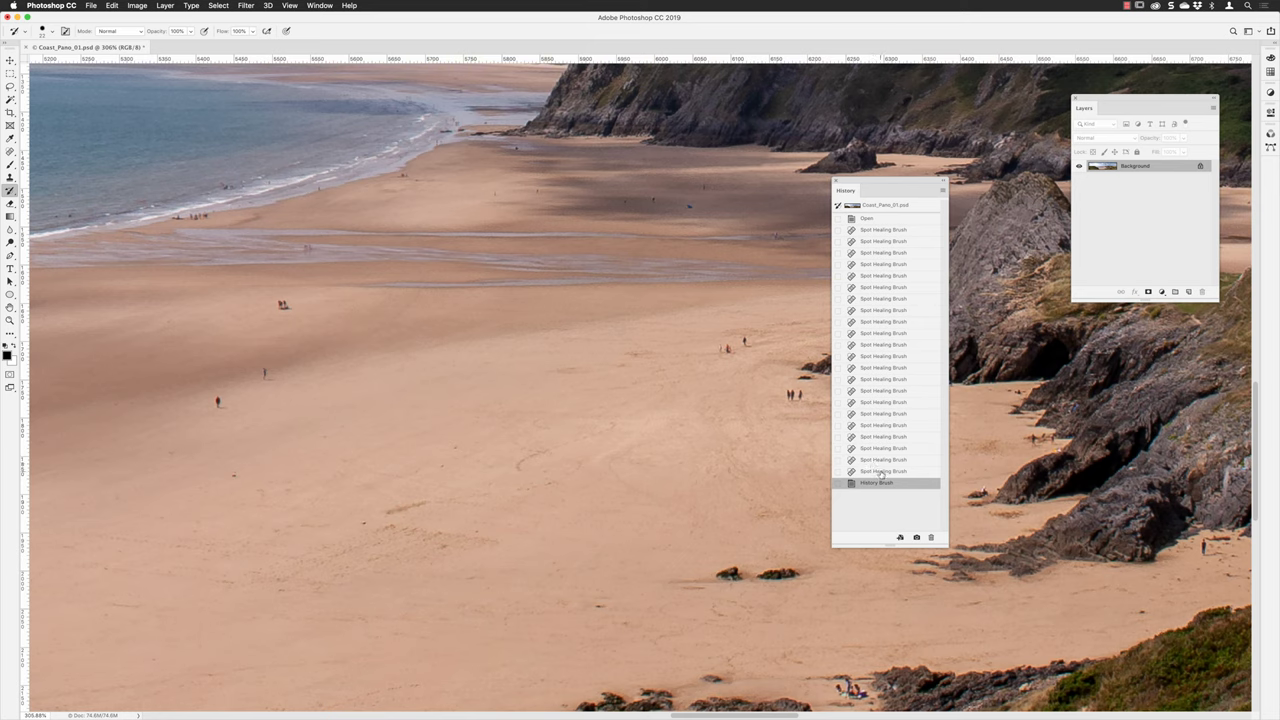
Compare several of the earlier Spot Healing Brush states with the History Brush state and return to the History Brush state
{"action": "left_click", "coordinate": [879, 471]}
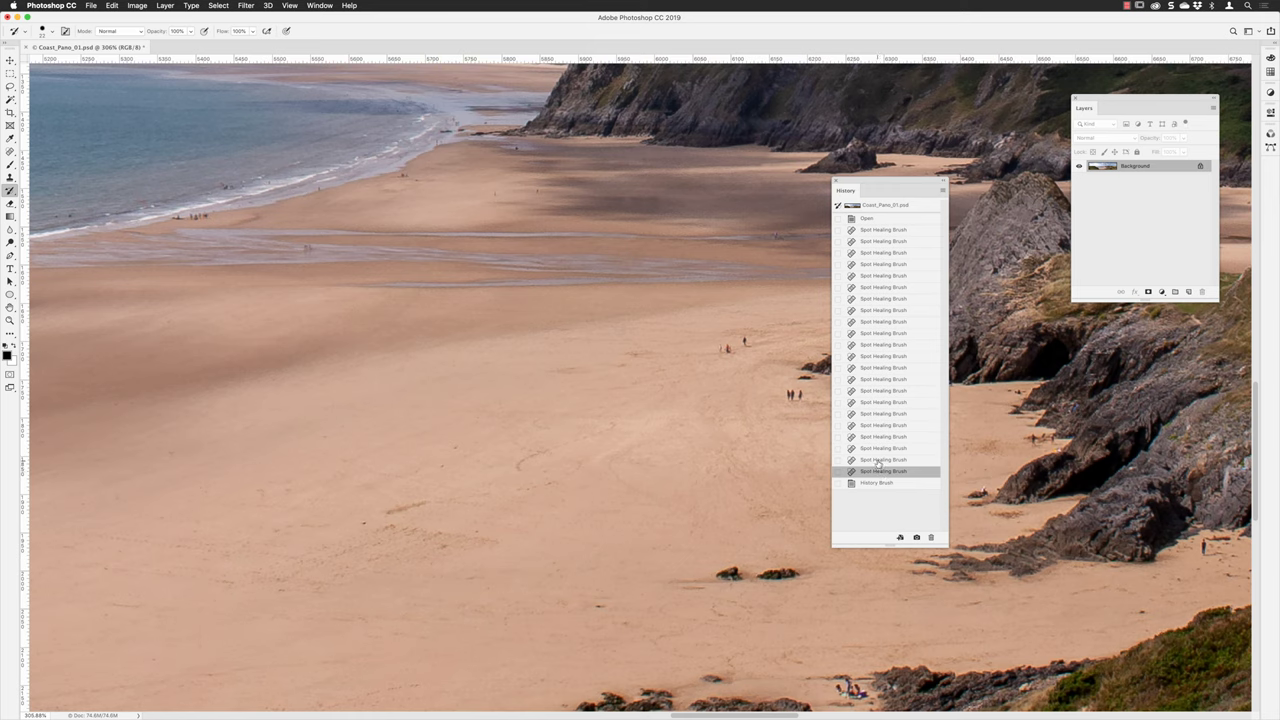
{"action": "left_click", "coordinate": [878, 461]}
{"action": "left_click", "coordinate": [875, 449]}
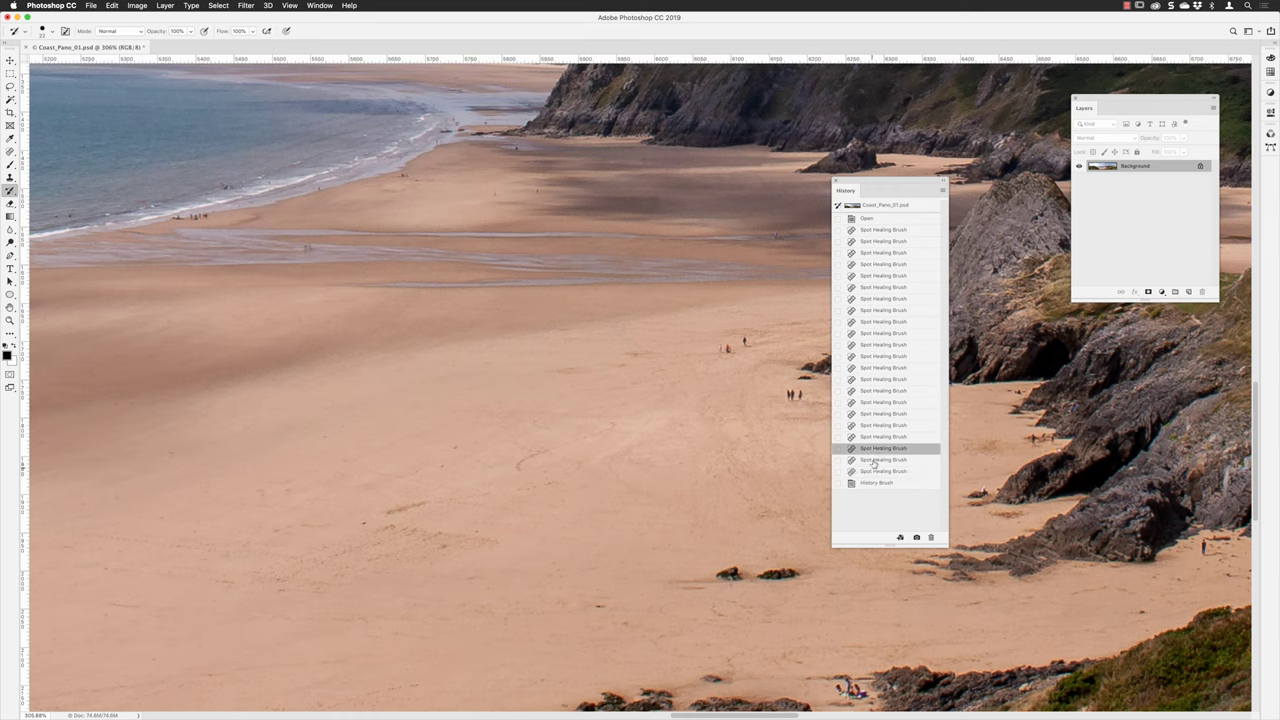
{"action": "left_click", "coordinate": [873, 438]}
{"action": "left_click", "coordinate": [870, 425]}
{"action": "left_click", "coordinate": [870, 414]}
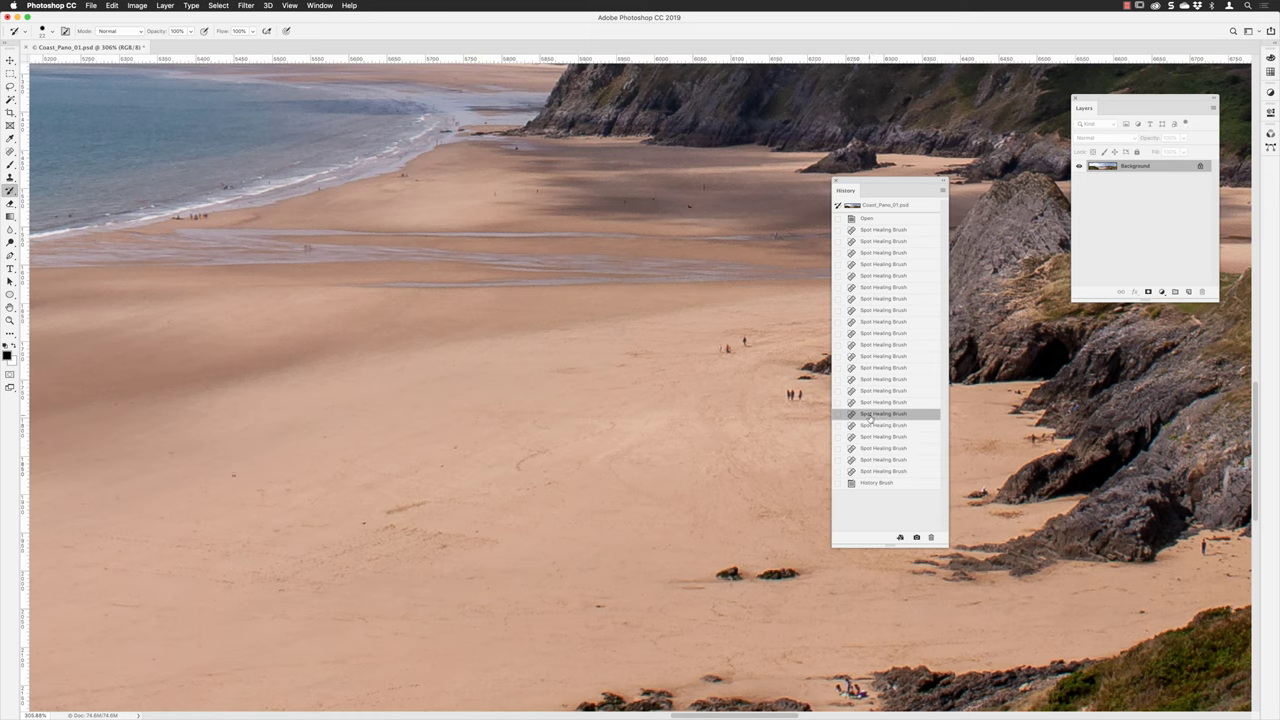
{"action": "left_click", "coordinate": [871, 484]}
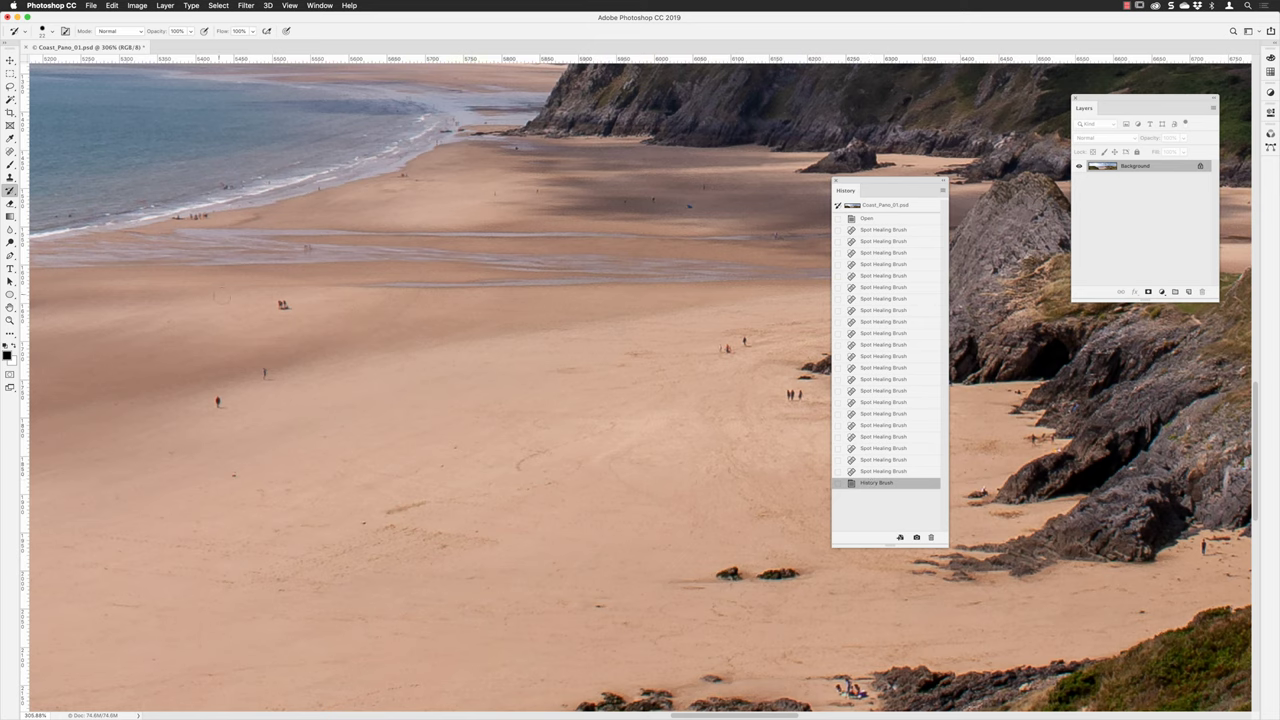
{"action": "left_click", "coordinate": [879, 471]}
{"action": "left_click", "coordinate": [879, 459]}
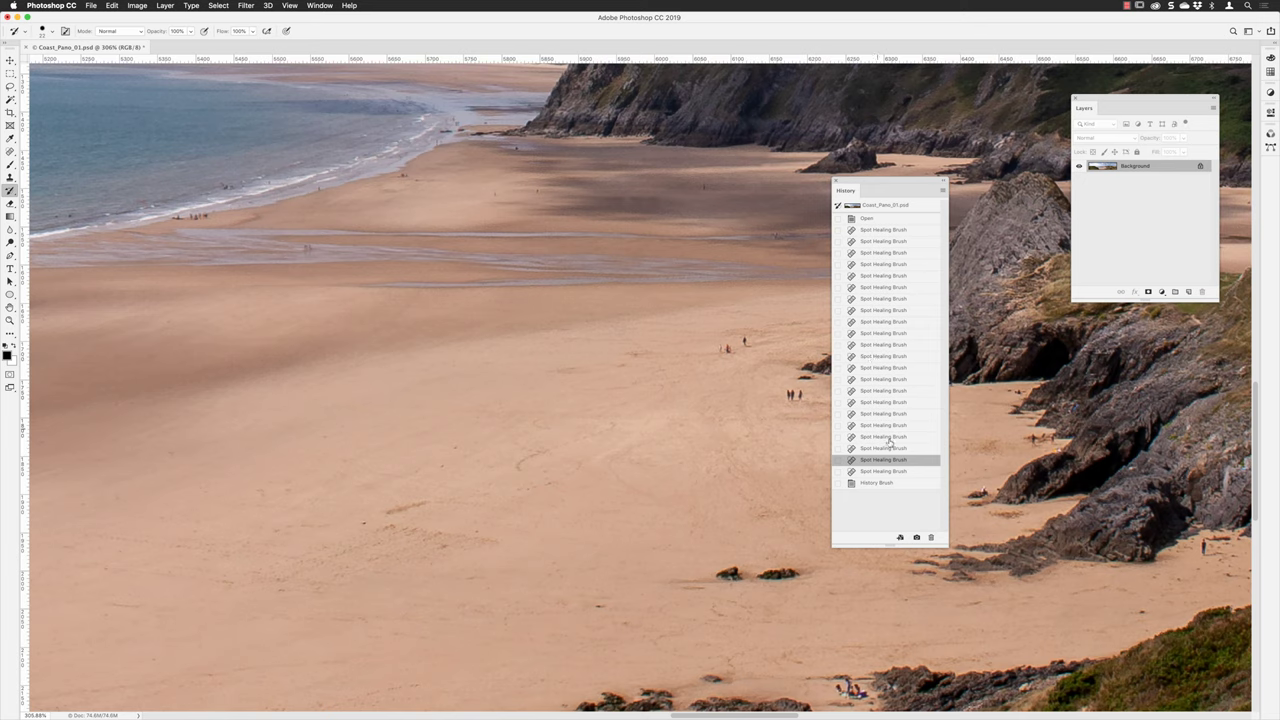
{"action": "left_click", "coordinate": [867, 484]}
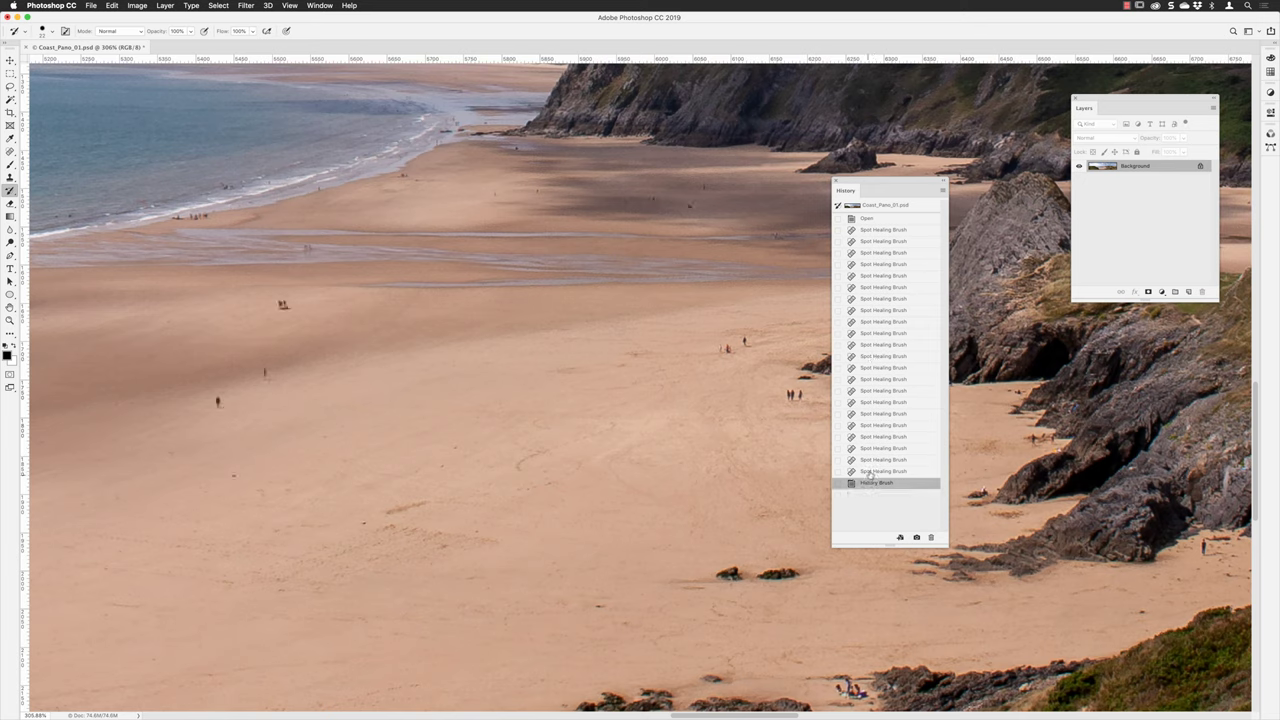
Create a history snapshot named "stage 1" from the Full Document
{"action": "left_click", "coordinate": [916, 540], "text": "alt"}
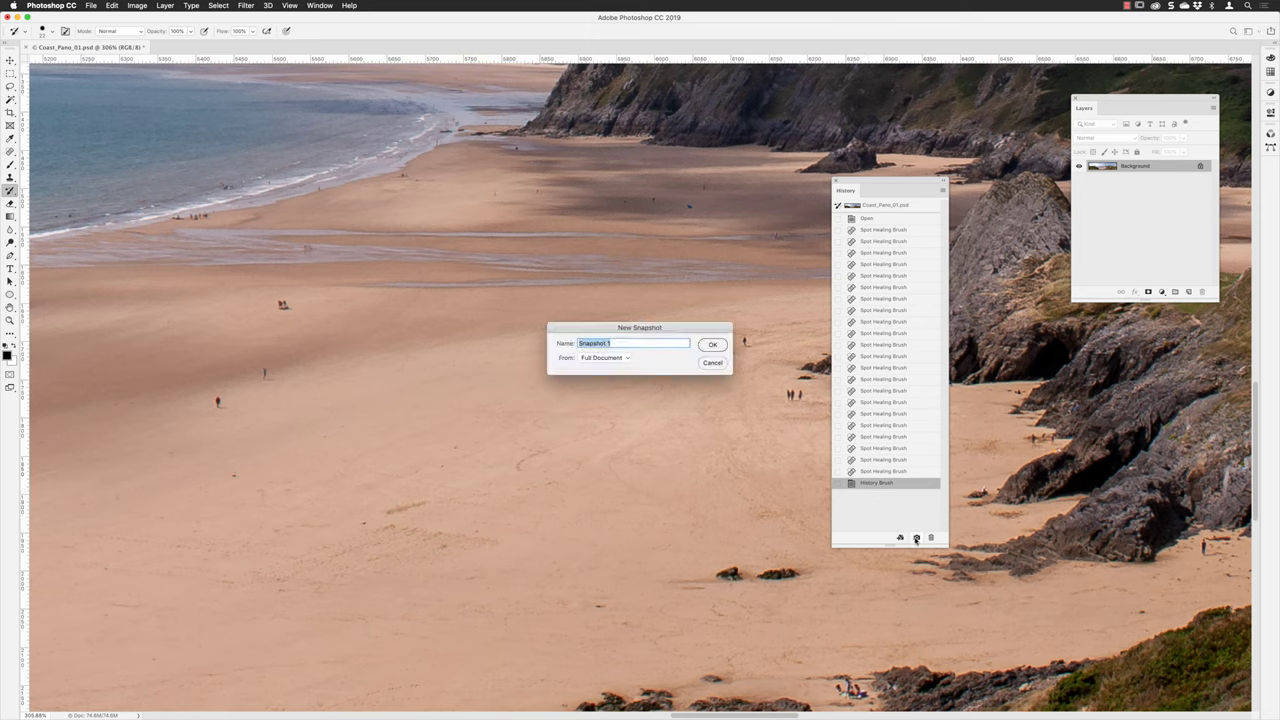
{"action": "type", "text": "star"}
{"action": "type", "text": "ge"}
{"action": "type", "text": " 1"}
{"action": "left_click", "coordinate": [590, 358]}
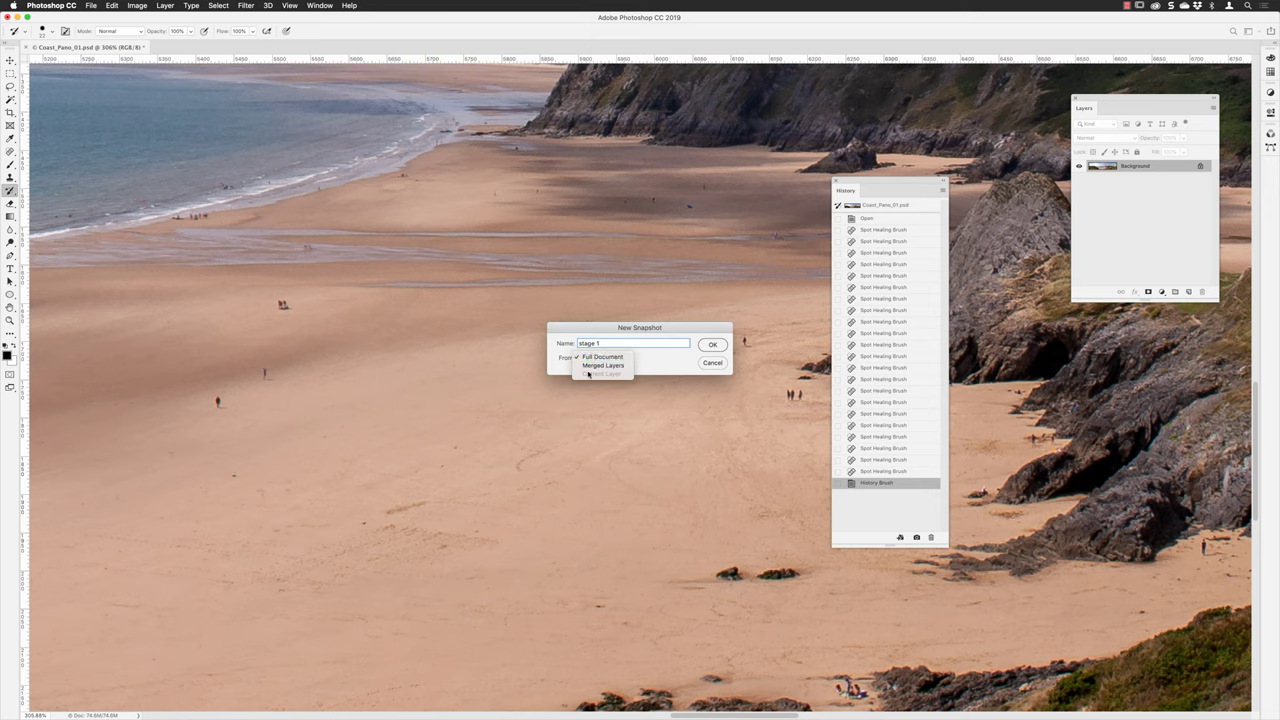
{"action": "left_click", "coordinate": [618, 357]}
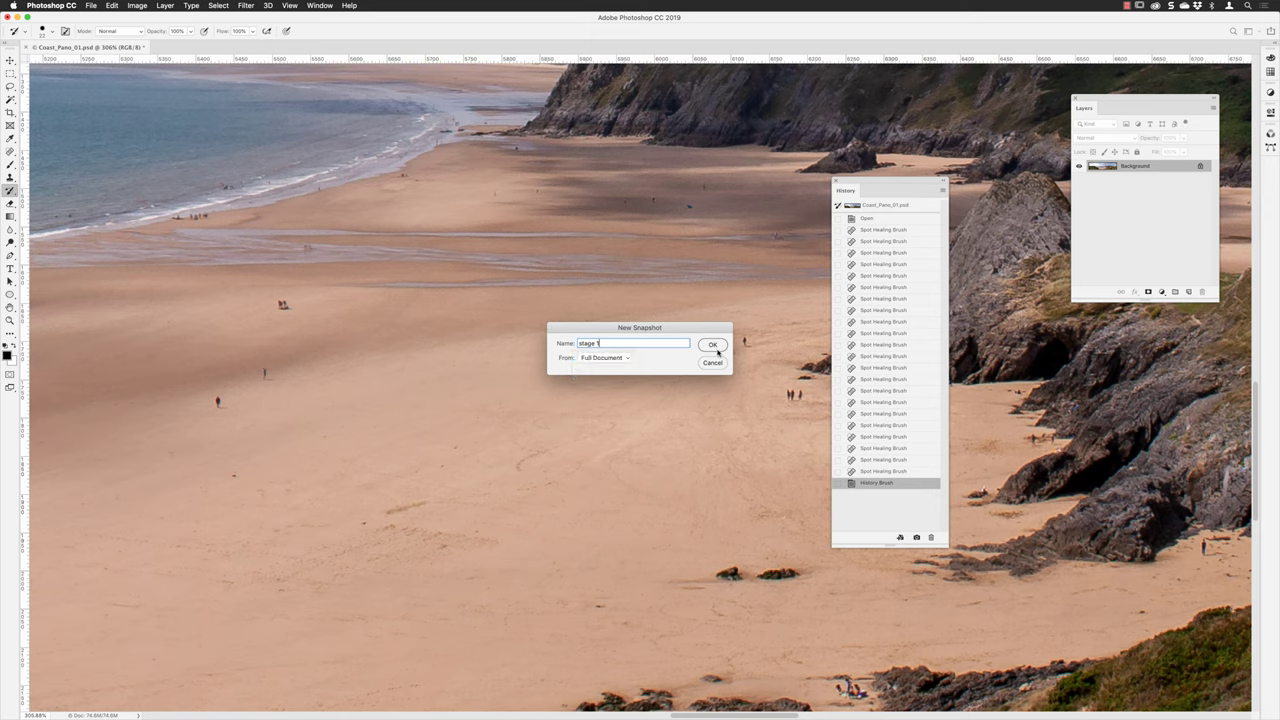
{"action": "left_click", "coordinate": [712, 344]}
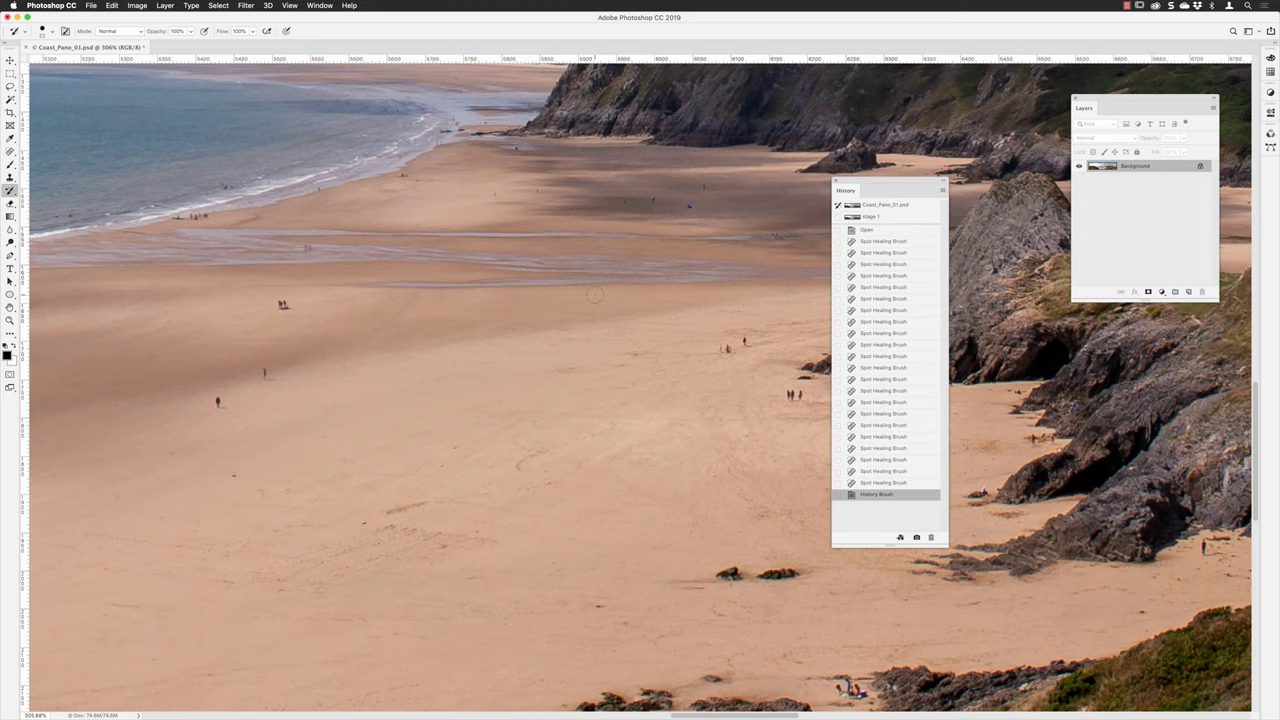
Heal away the blue figure and the small dark figures on the shaded far sand with the Spot Healing Brush
{"action": "scroll", "coordinate": [613, 389], "scroll_direction": "right", "scroll_amount": 5}
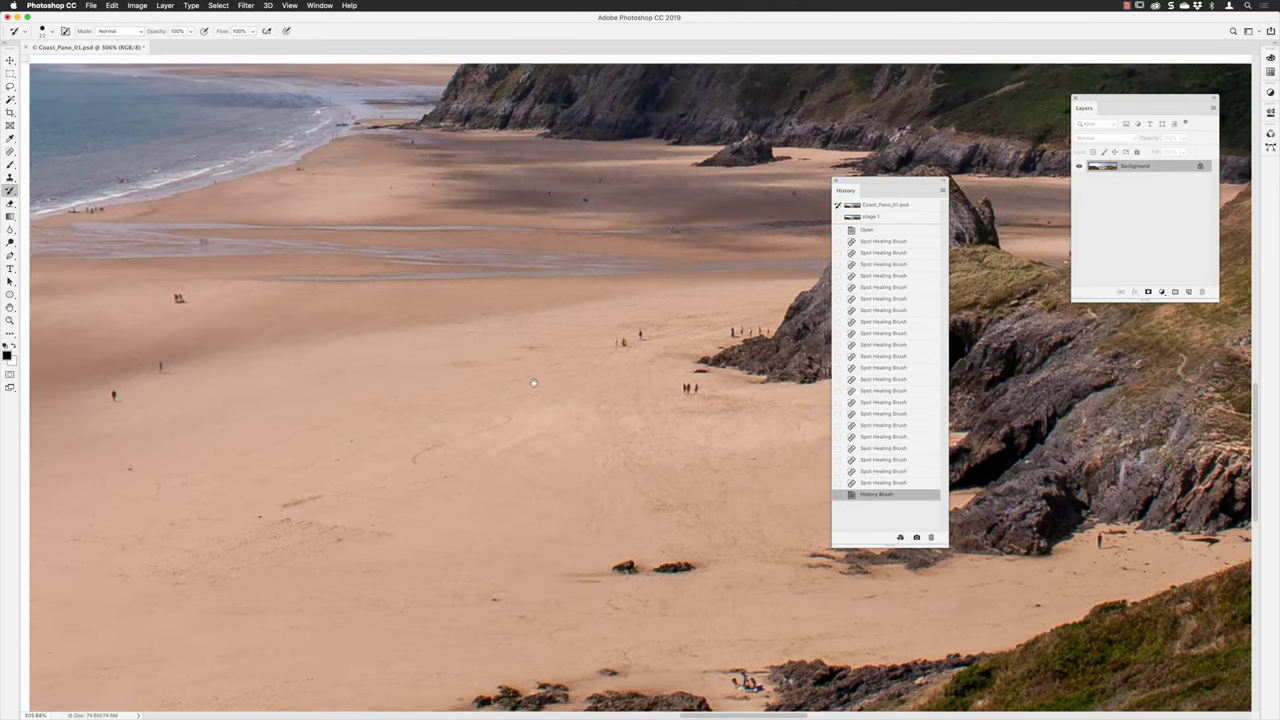
{"action": "scroll", "coordinate": [578, 317], "scroll_direction": "up", "scroll_amount": 3}
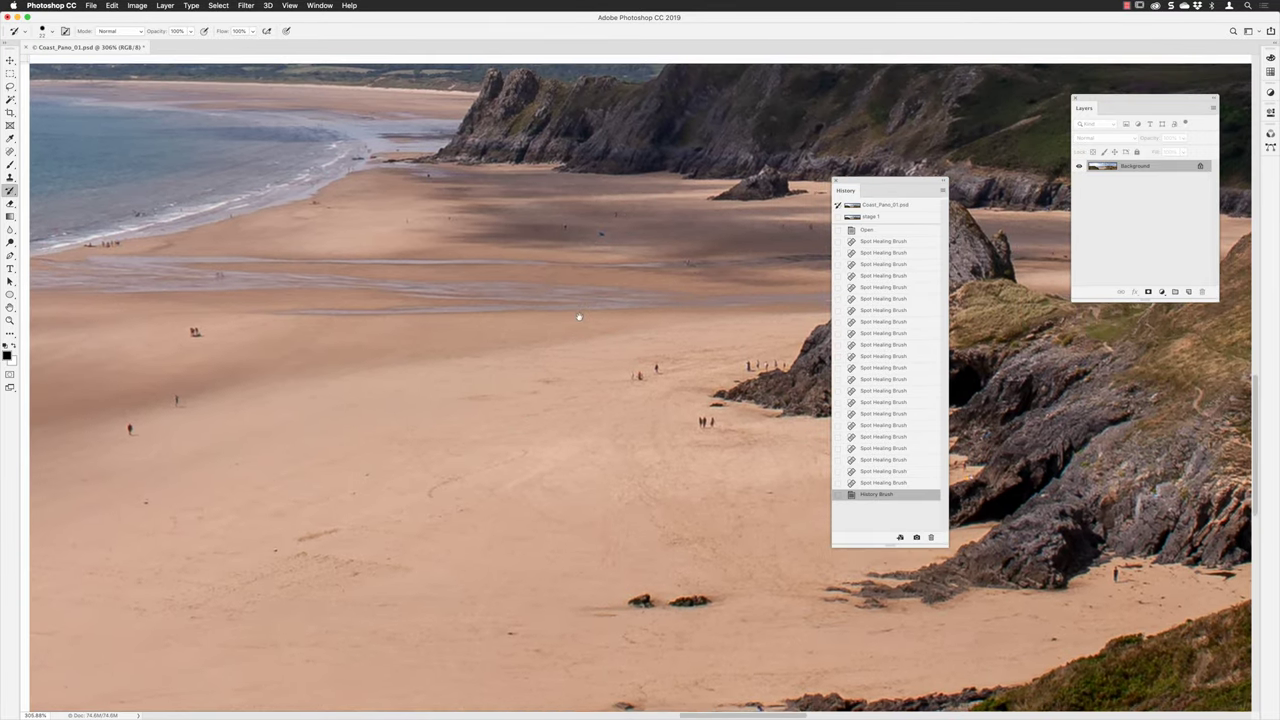
{"action": "key", "text": "super+r"}
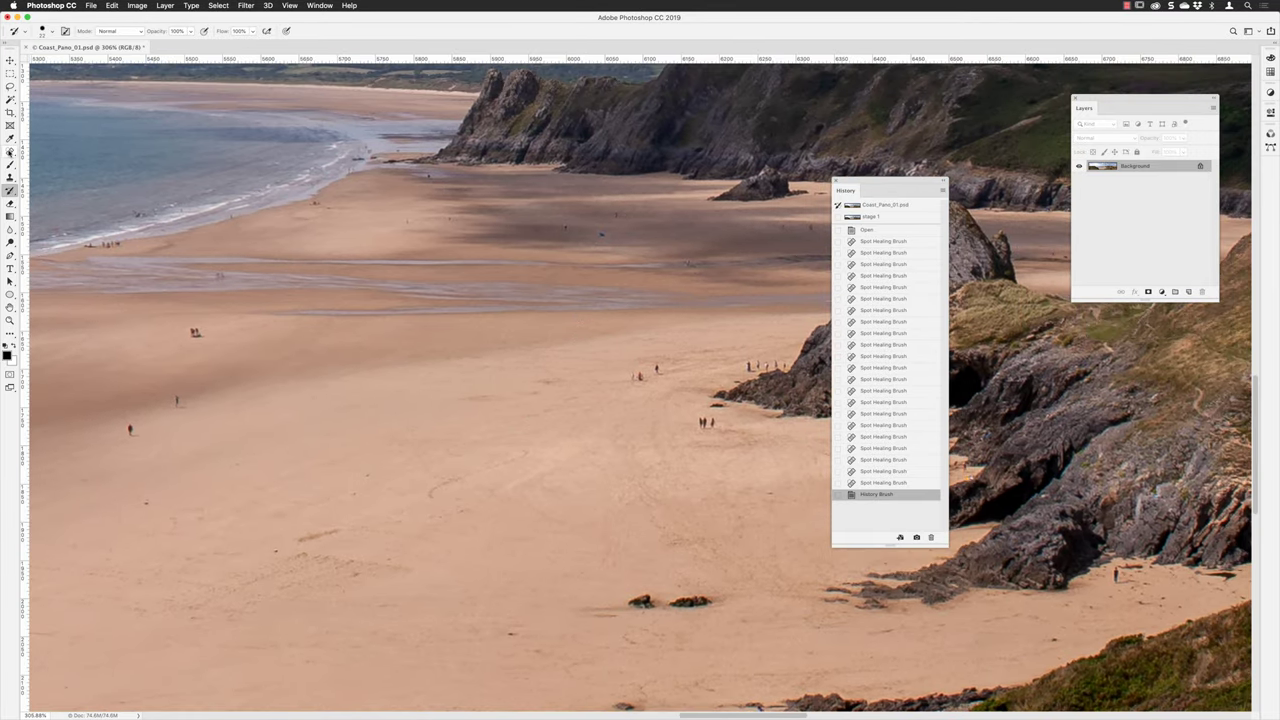
{"action": "left_click", "coordinate": [10, 151]}
{"action": "left_click", "coordinate": [606, 234]}
{"action": "left_click", "coordinate": [567, 227]}
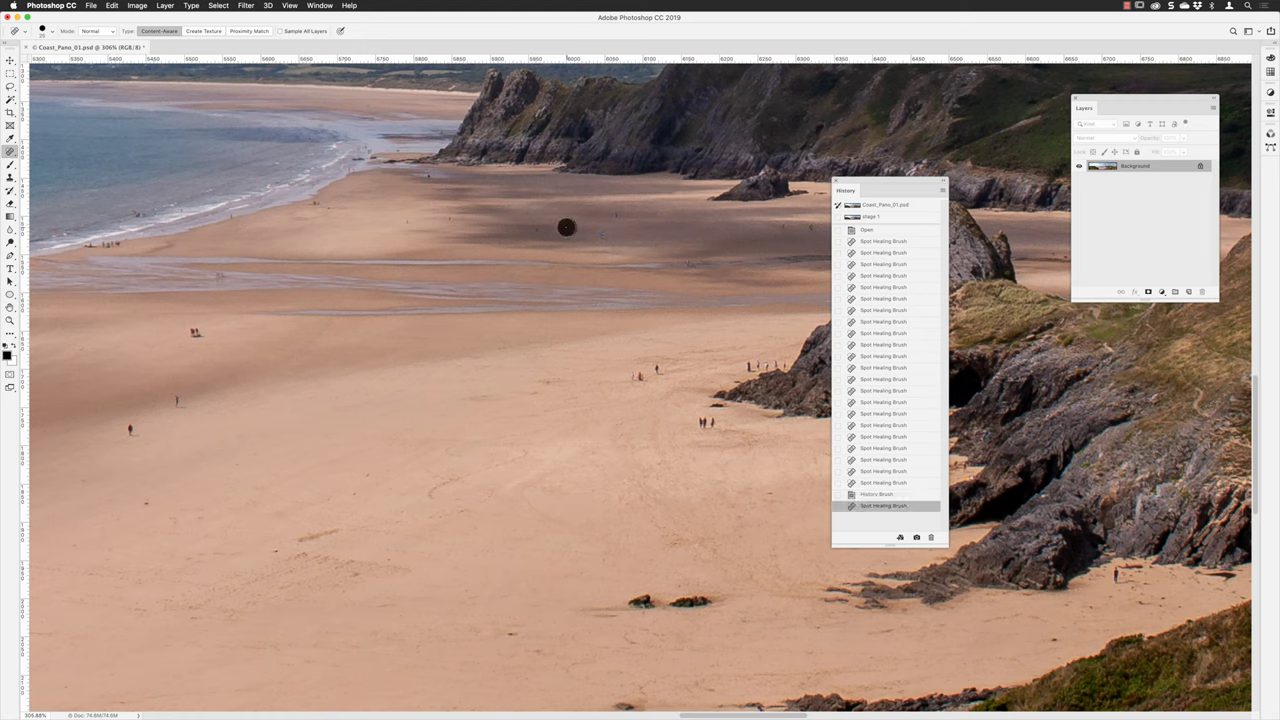
{"action": "left_click", "coordinate": [536, 230]}
{"action": "left_click", "coordinate": [409, 222]}
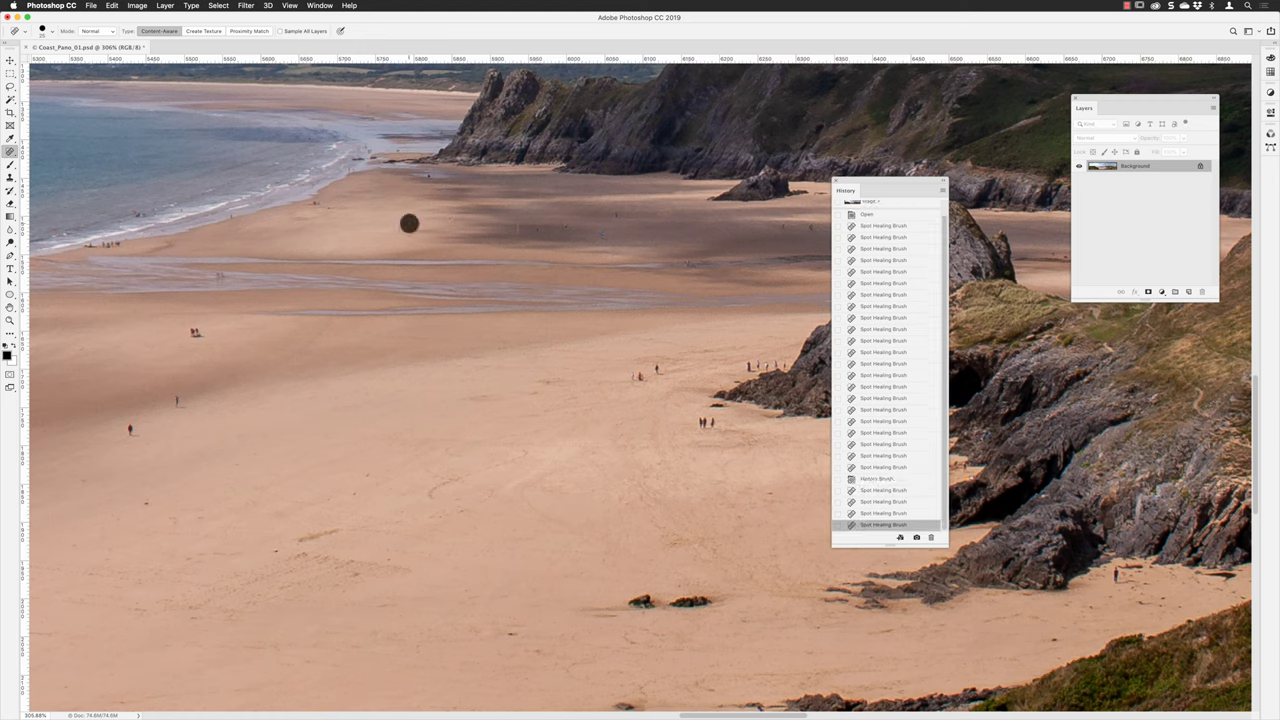
Heal away the seated pair and the two lone walkers on the open sand
{"action": "left_click", "coordinate": [204, 333]}
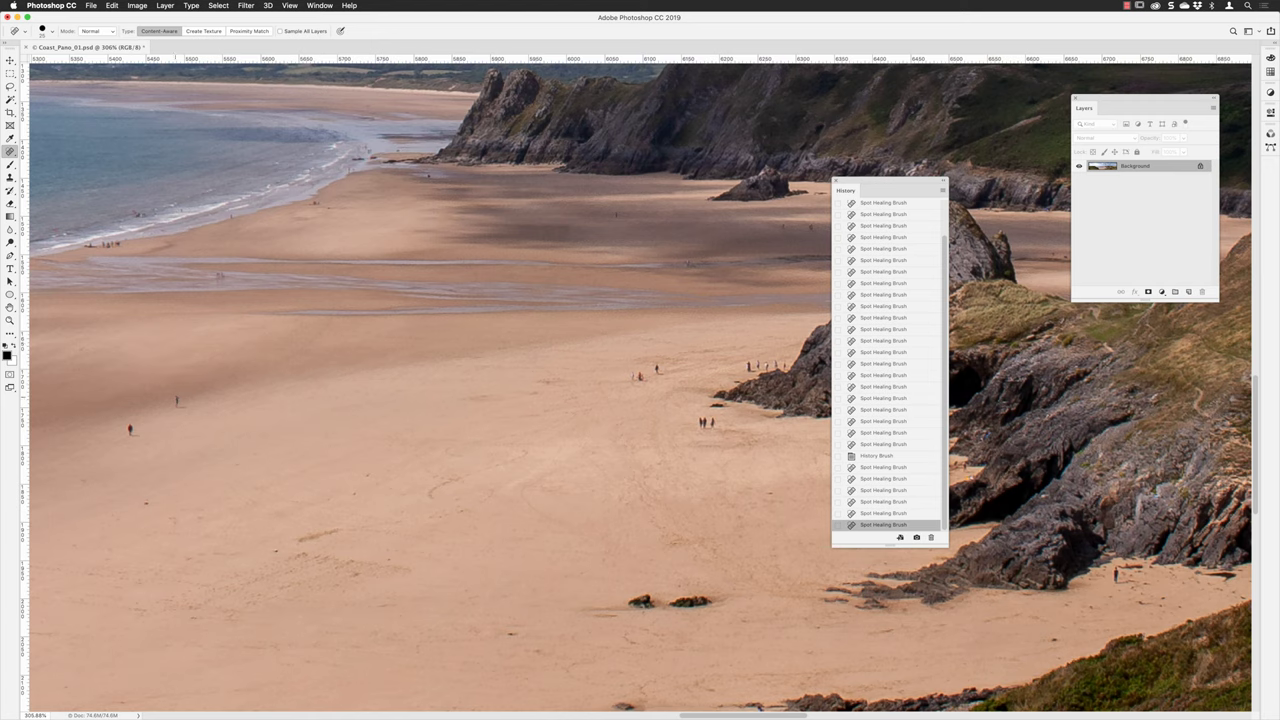
{"action": "left_click", "coordinate": [177, 400]}
{"action": "left_click", "coordinate": [131, 430]}
Set the "stage 1" snapshot as the History Brush source and paint the seated pair back in
{"action": "scroll", "coordinate": [948, 348], "scroll_direction": "up", "scroll_amount": 3}
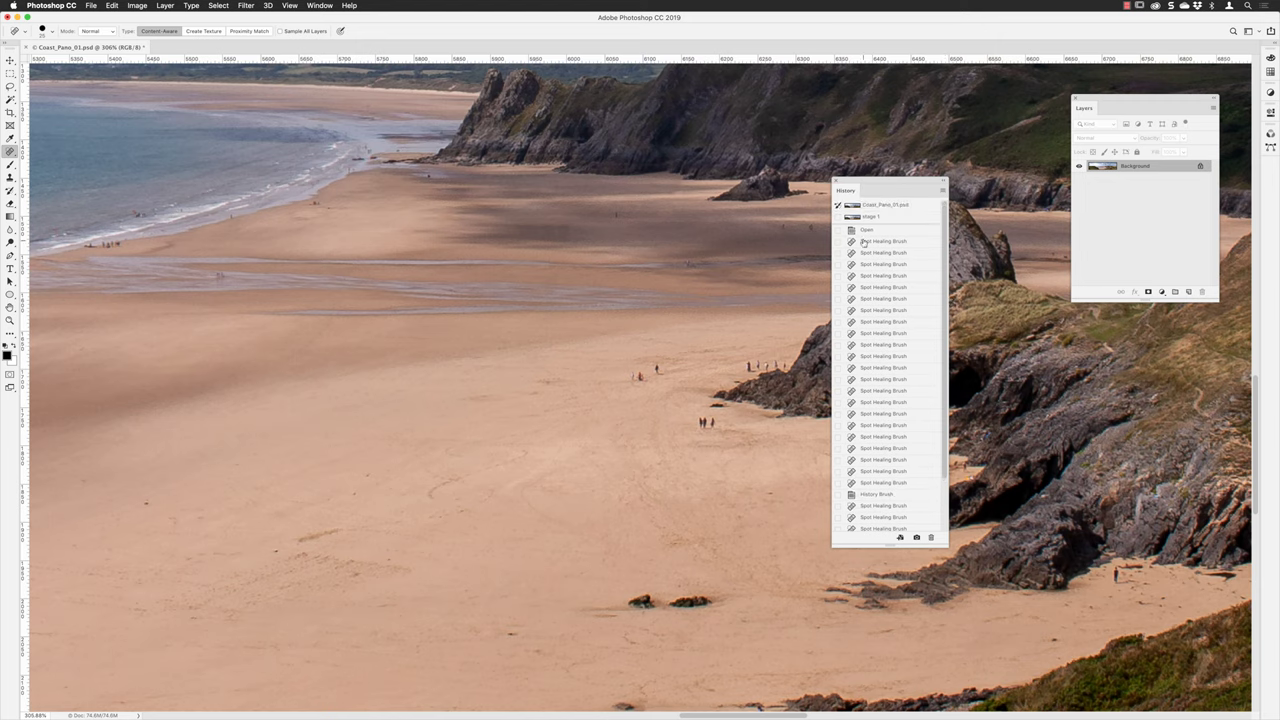
{"action": "left_click", "coordinate": [838, 217]}
{"action": "key", "text": "y"}
{"action": "scroll", "coordinate": [640, 380], "scroll_direction": "left", "scroll_amount": 3}
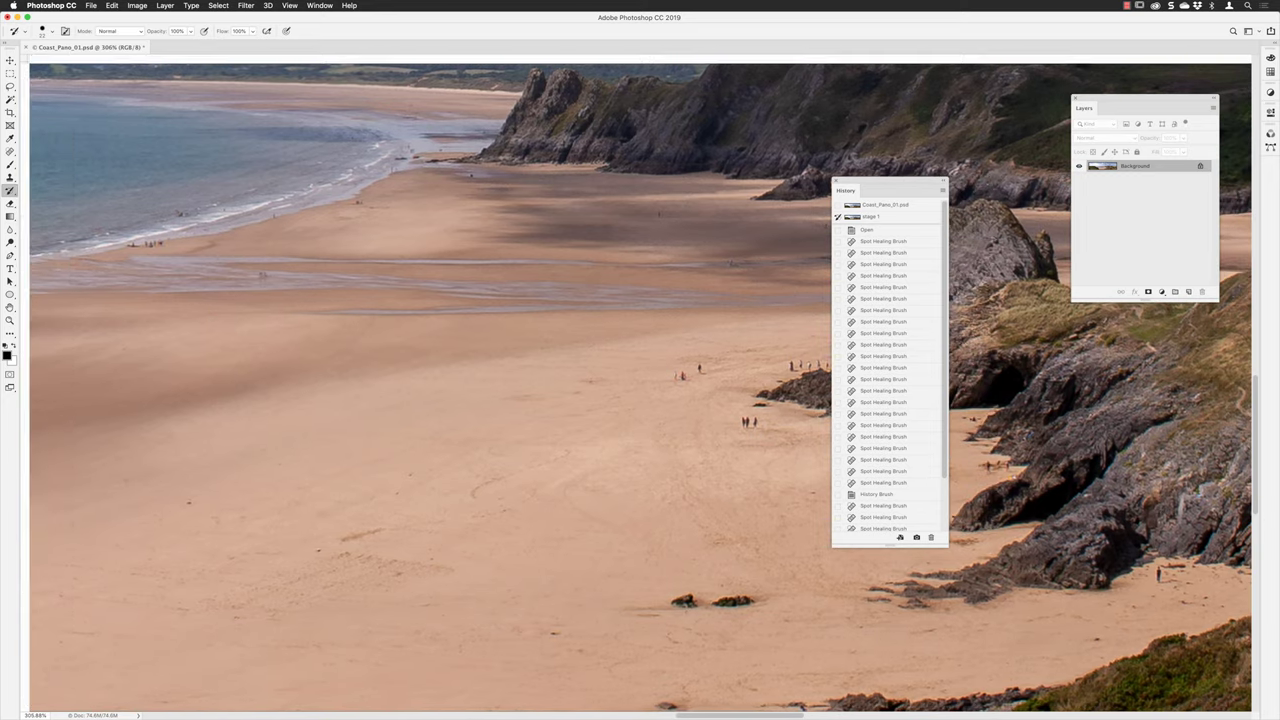
{"action": "left_click_drag", "start_coordinate": [224, 328], "coordinate": [241, 335]}
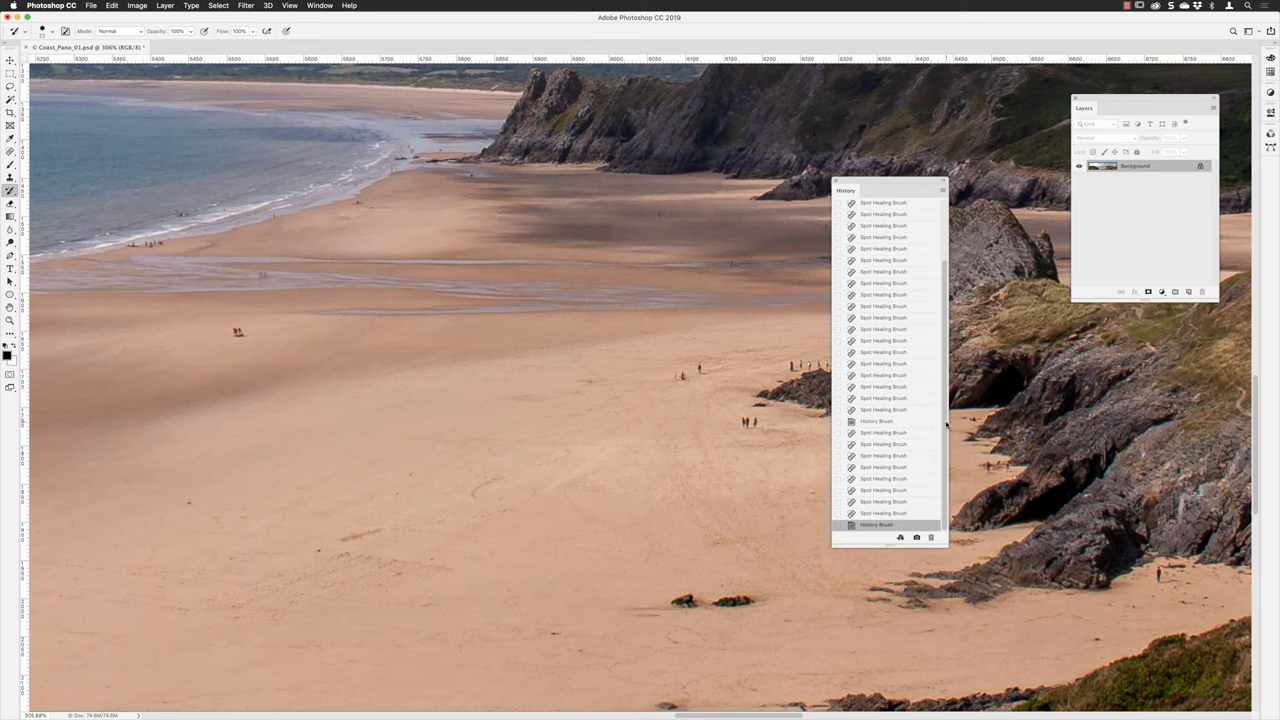
Create a new document from the current history state, inspect its beach area and close it without saving
{"action": "scroll", "coordinate": [946, 424], "scroll_direction": "up", "scroll_amount": 5}
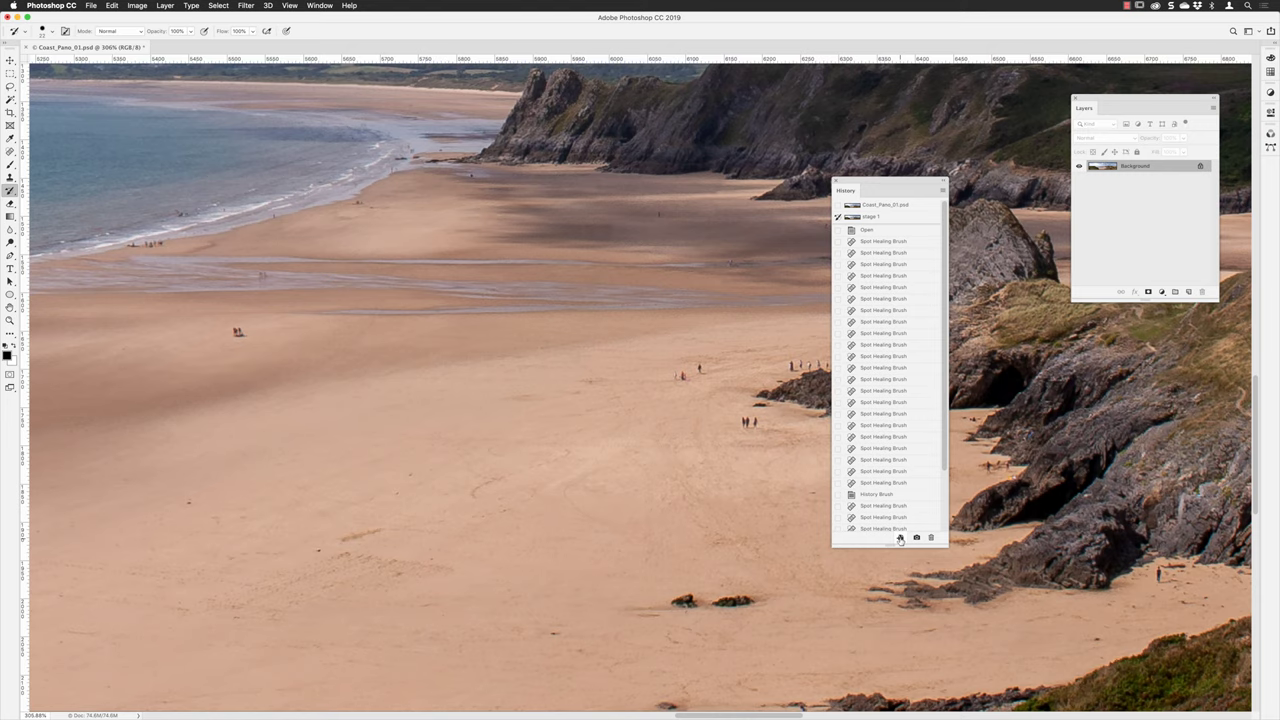
{"action": "left_click", "coordinate": [900, 539]}
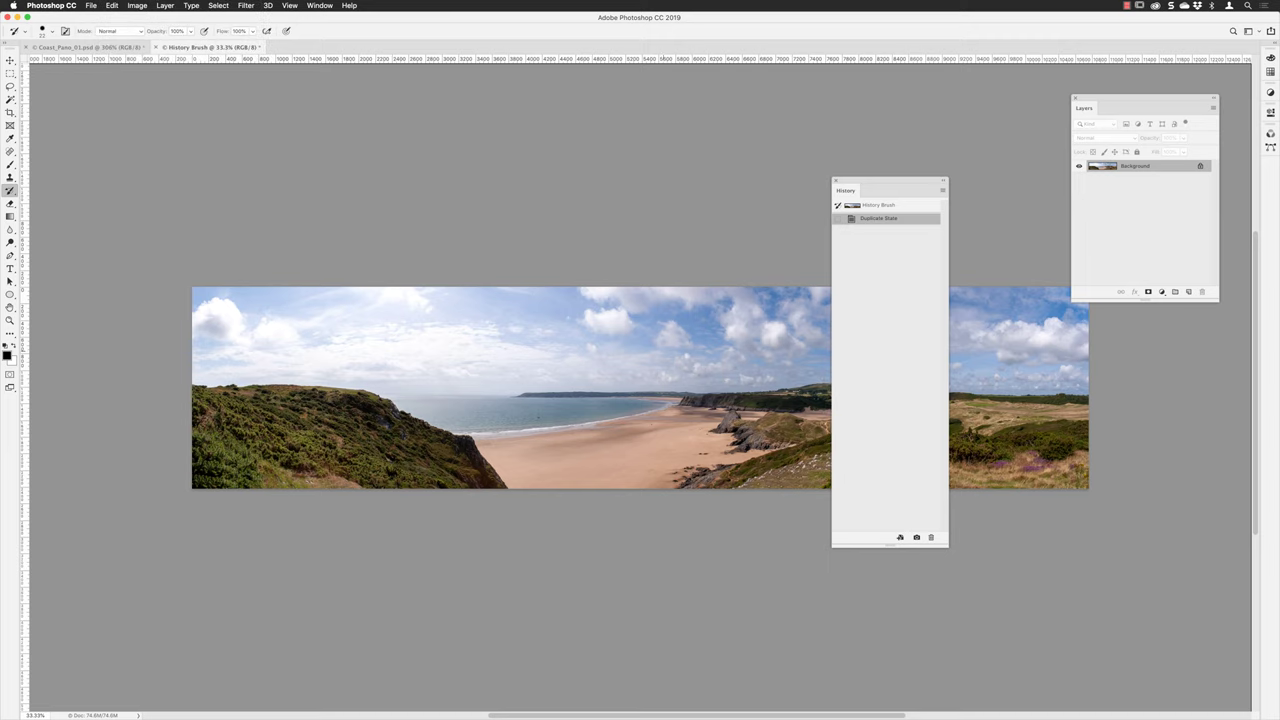
{"action": "scroll", "coordinate": [724, 443], "scroll_direction": "up", "scroll_amount": 6}
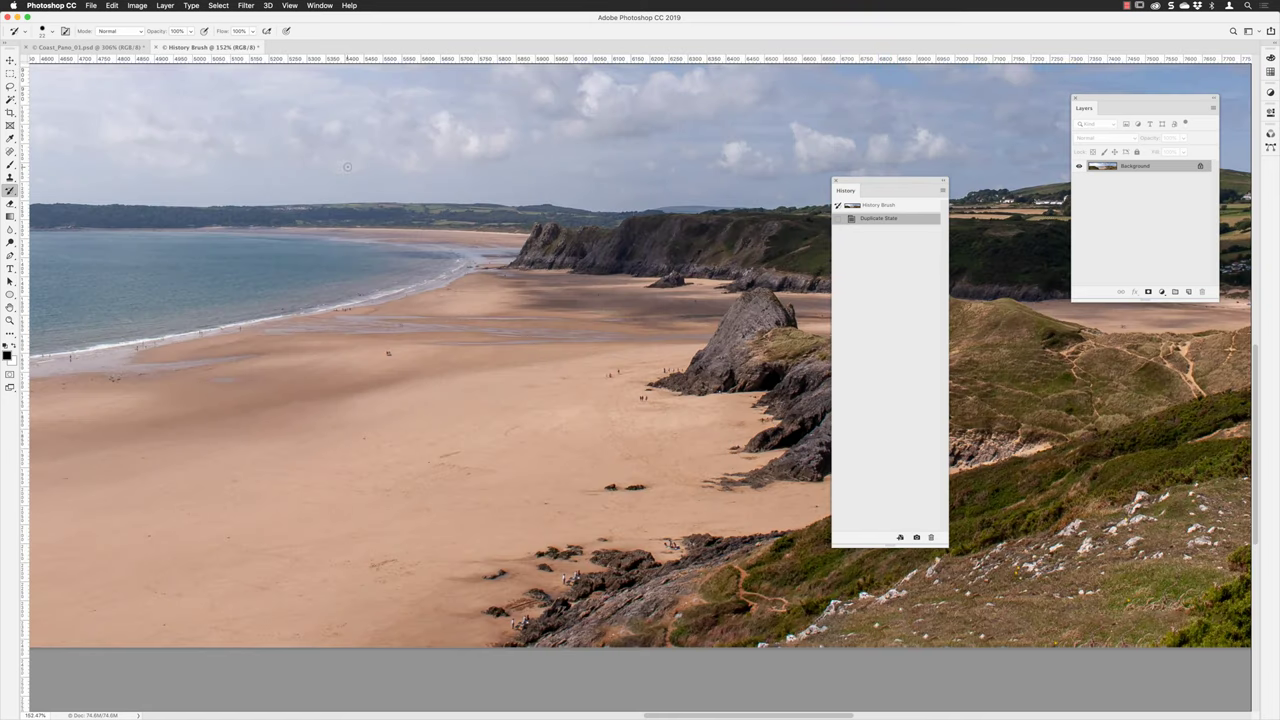
{"action": "left_click", "coordinate": [157, 47]}
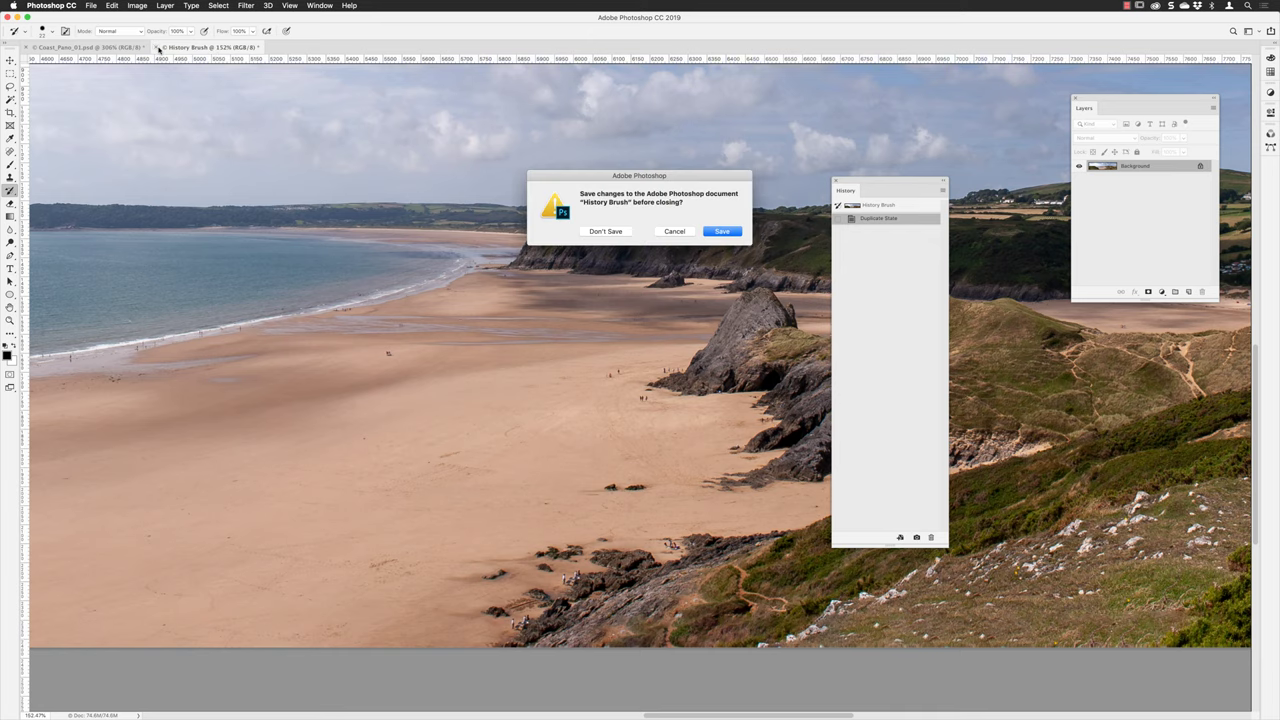
{"action": "left_click", "coordinate": [606, 231]}
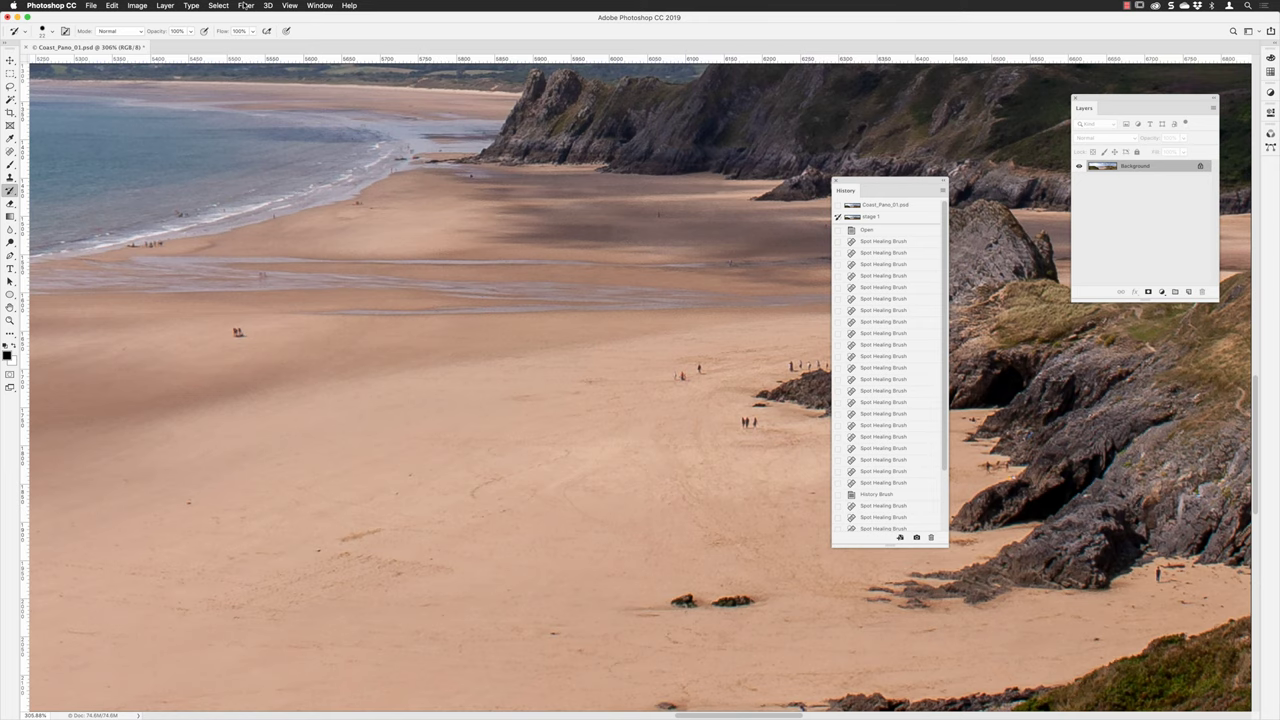
In the Performance preferences, raise History States to 1000 and set it back to 50
{"action": "left_click", "coordinate": [50, 6]}
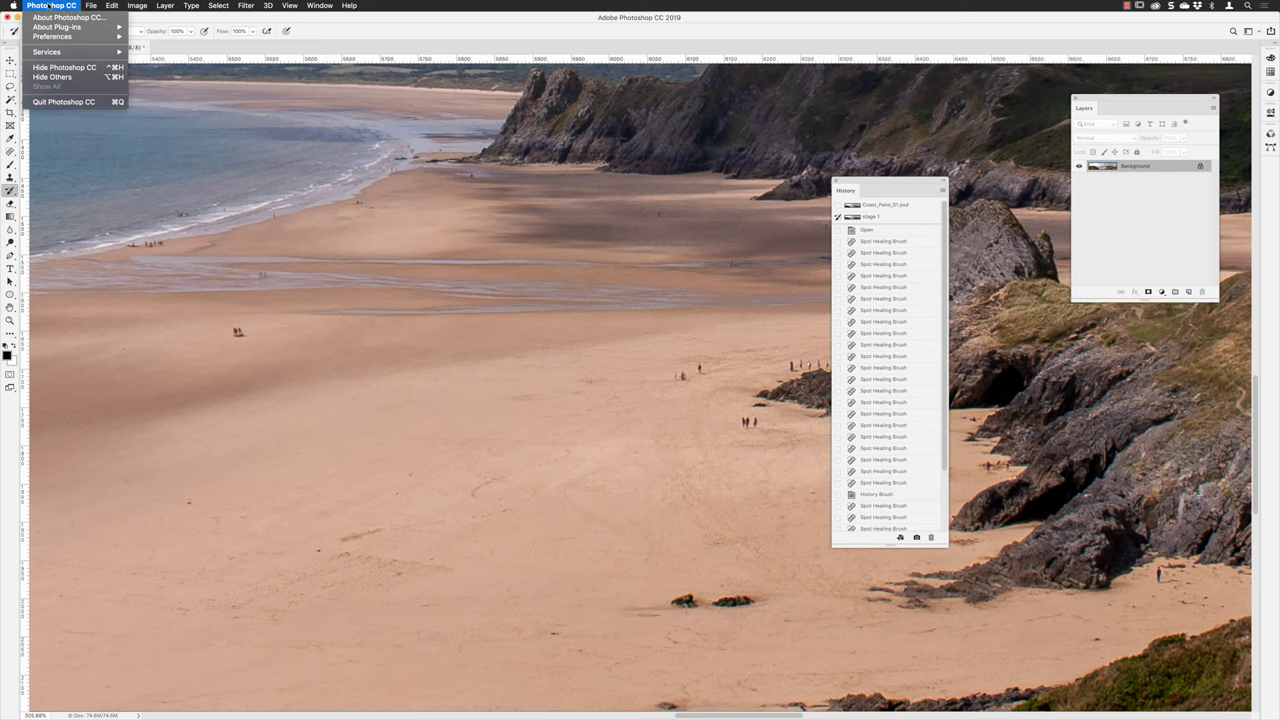
{"action": "mouse_move", "coordinate": [54, 37]}
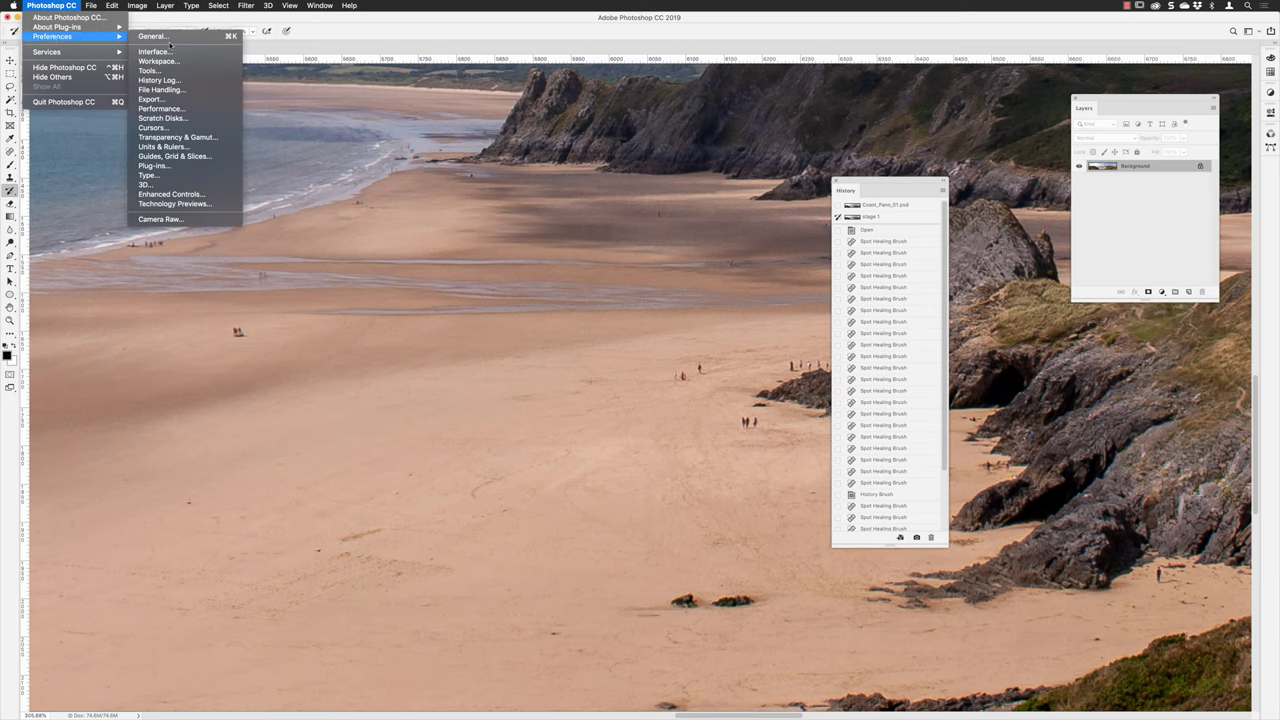
{"action": "left_click", "coordinate": [173, 108]}
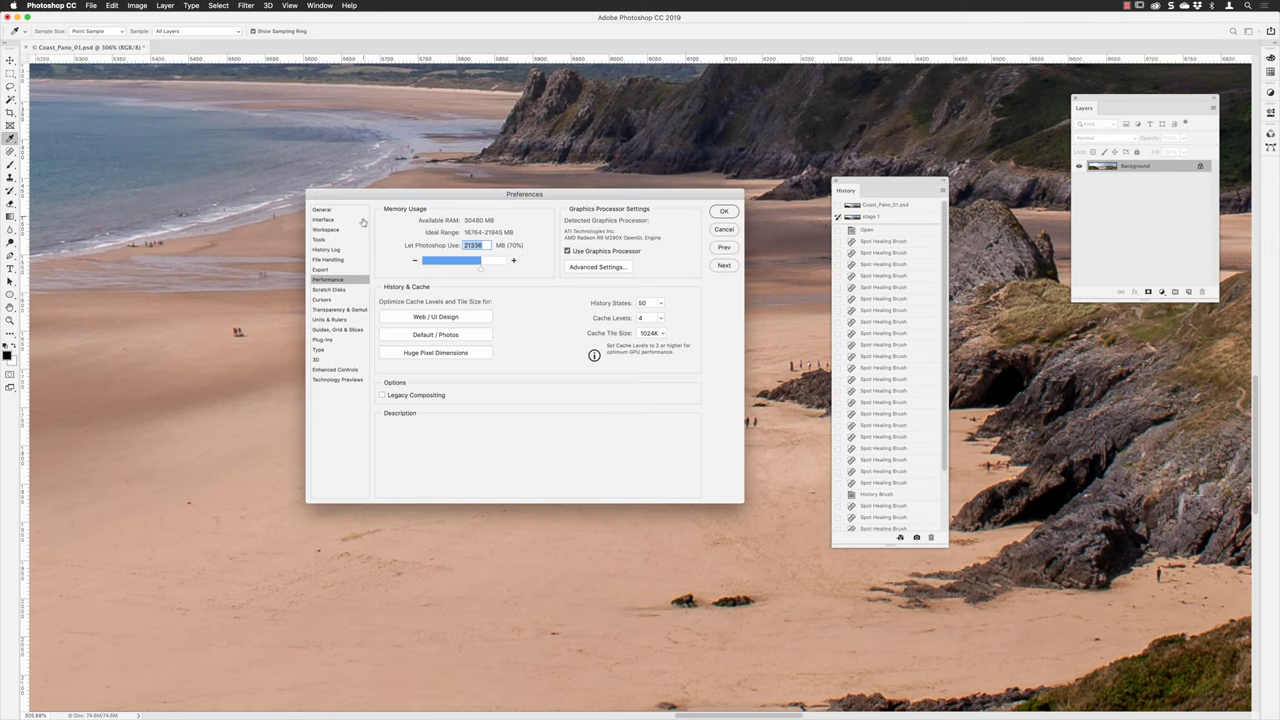
{"action": "mouse_move", "coordinate": [465, 295]}
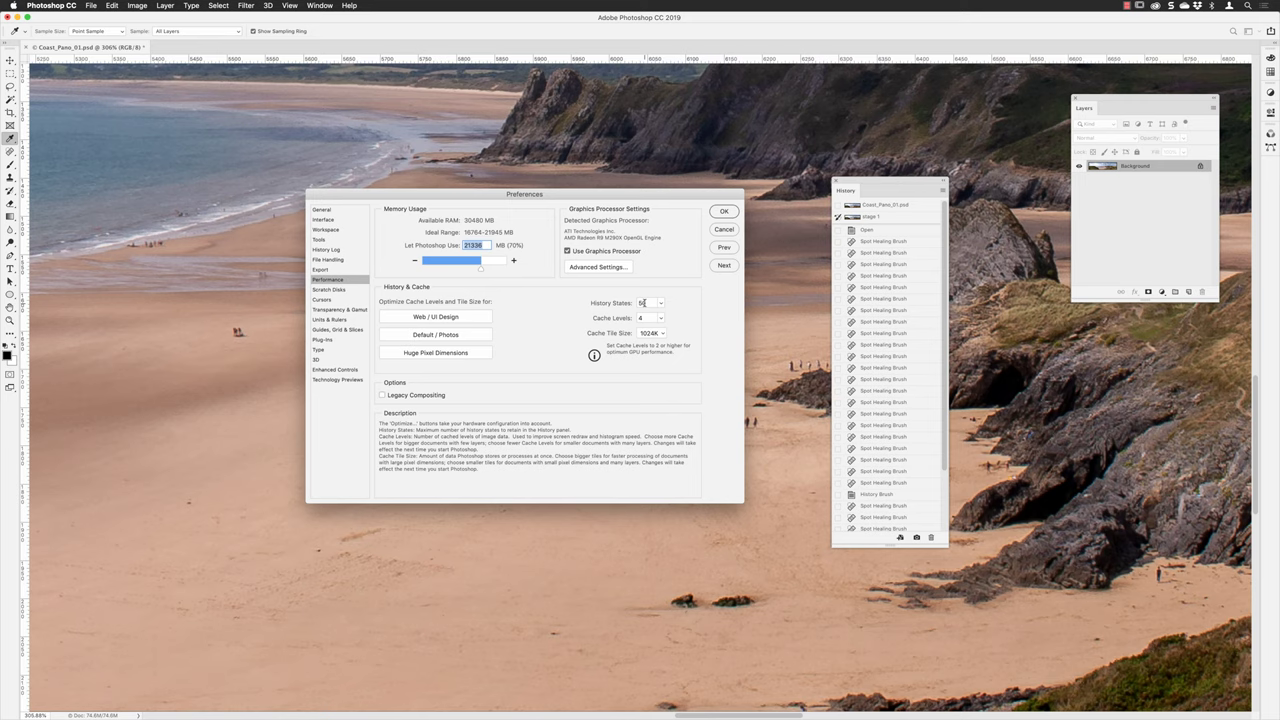
{"action": "left_click", "coordinate": [642, 302]}
{"action": "left_click", "coordinate": [660, 304]}
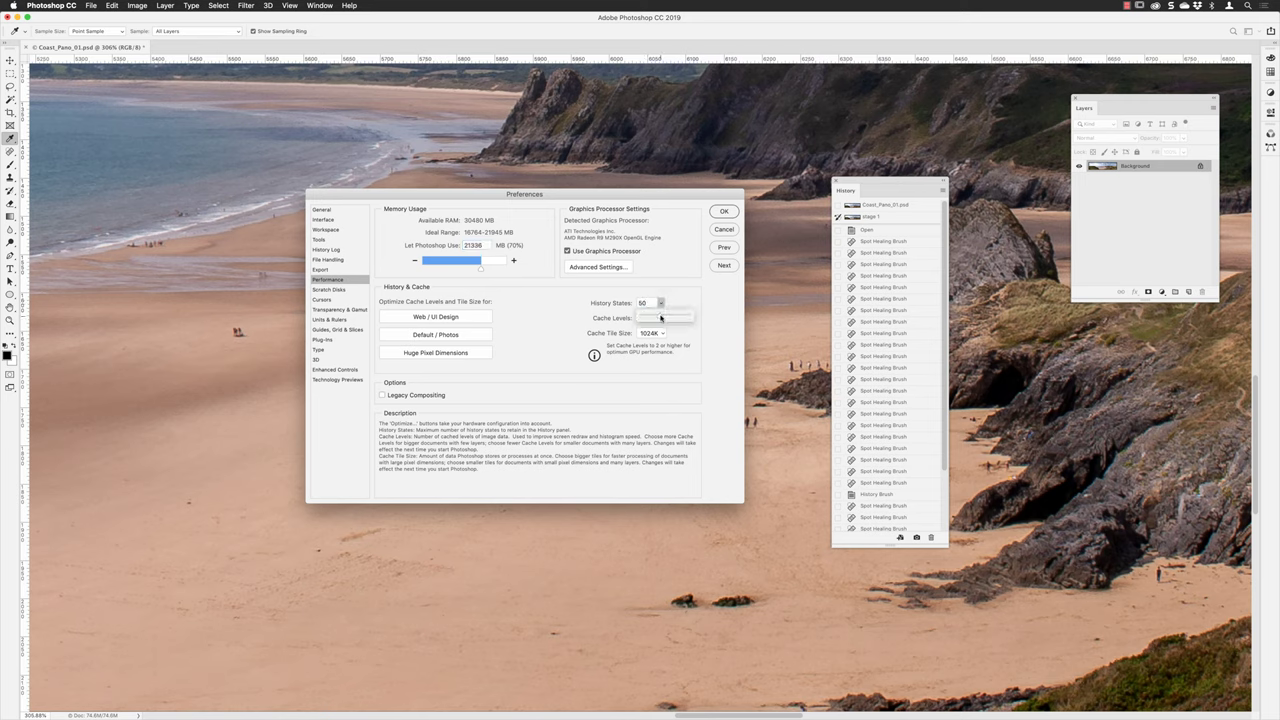
{"action": "left_click_drag", "start_coordinate": [660, 318], "coordinate": [696, 318]}
{"action": "left_click", "coordinate": [651, 303]}
{"action": "double_click", "coordinate": [637, 304]}
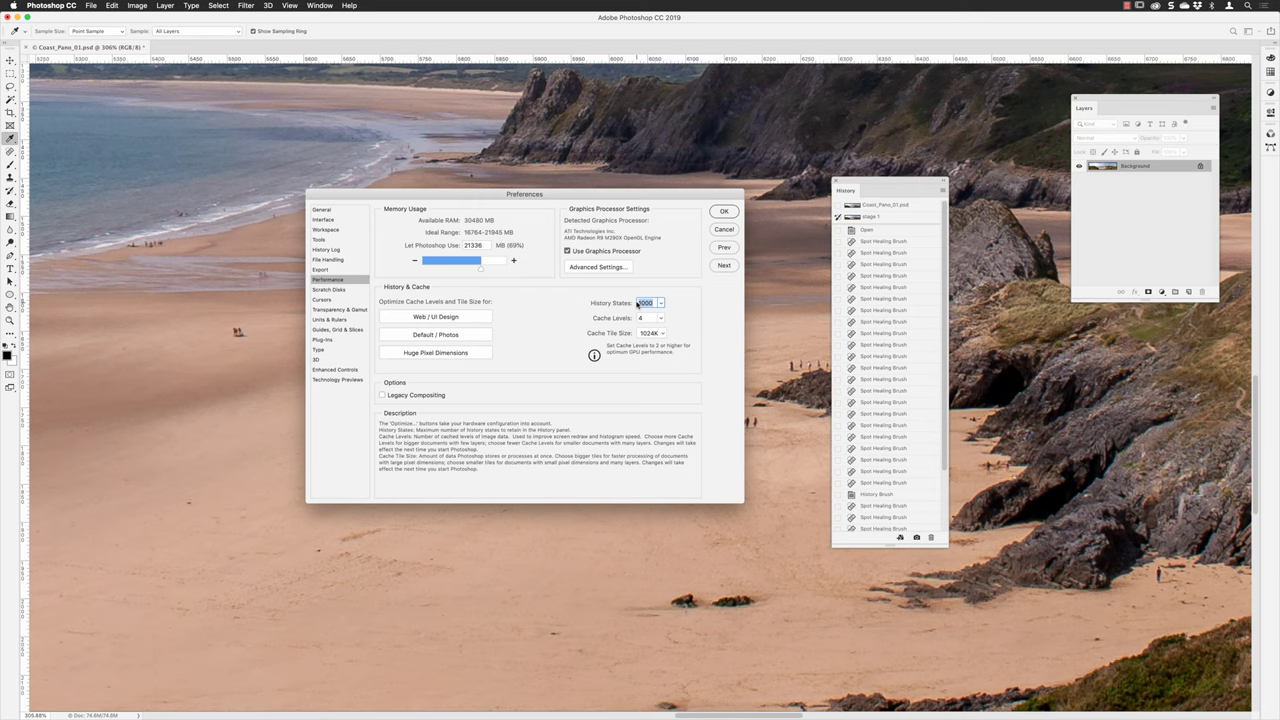
{"action": "type", "text": "50"}
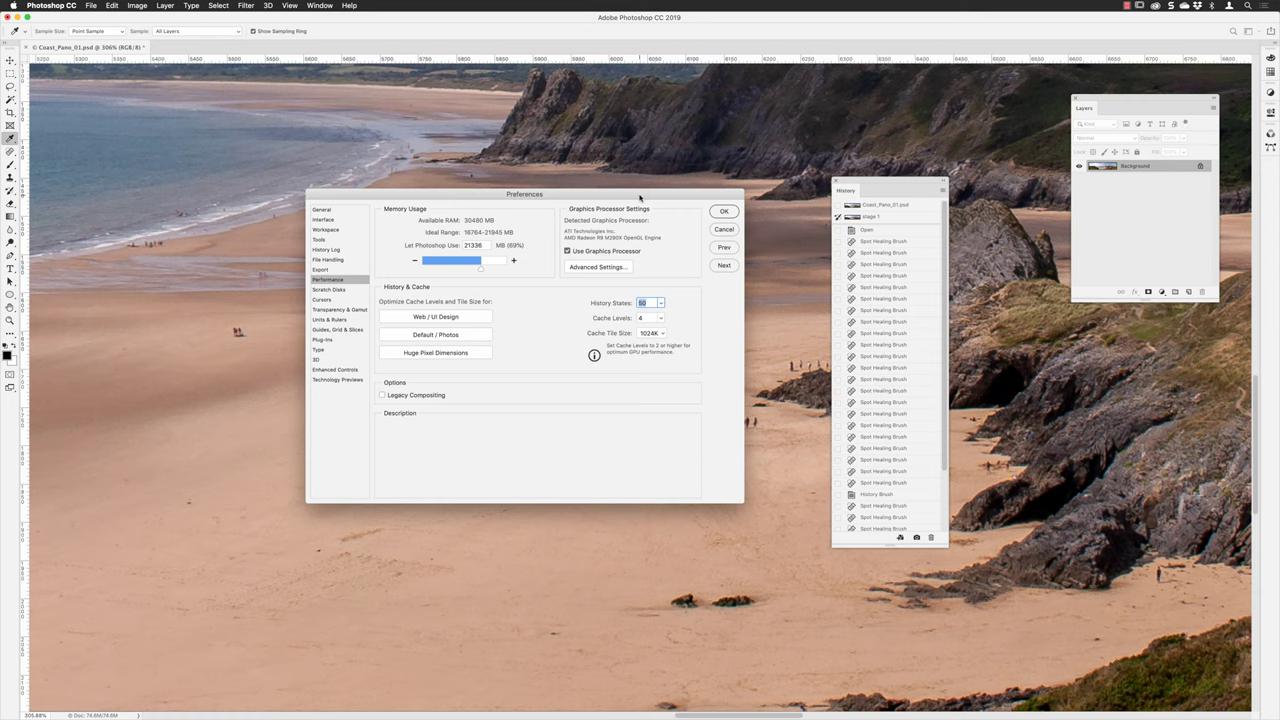
Try a different Cache Levels setting, return it to 4 and accept the preferences
{"action": "mouse_move", "coordinate": [631, 324]}
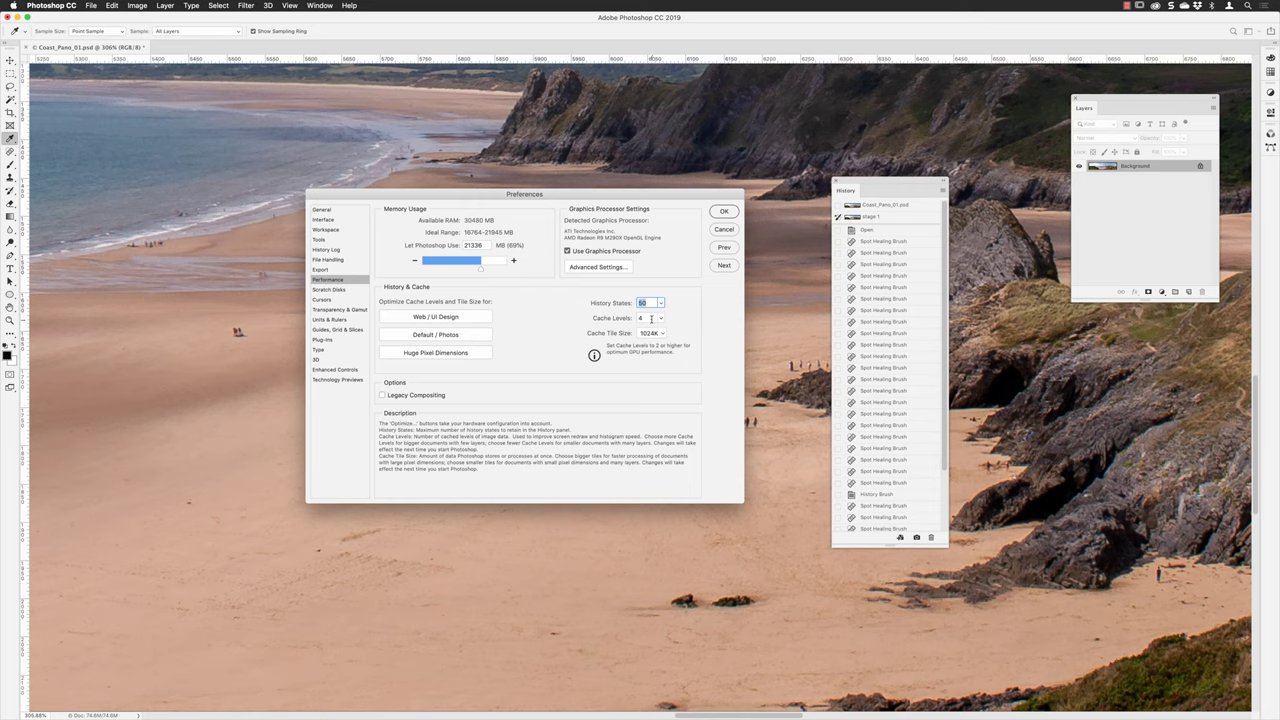
{"action": "left_click", "coordinate": [660, 318]}
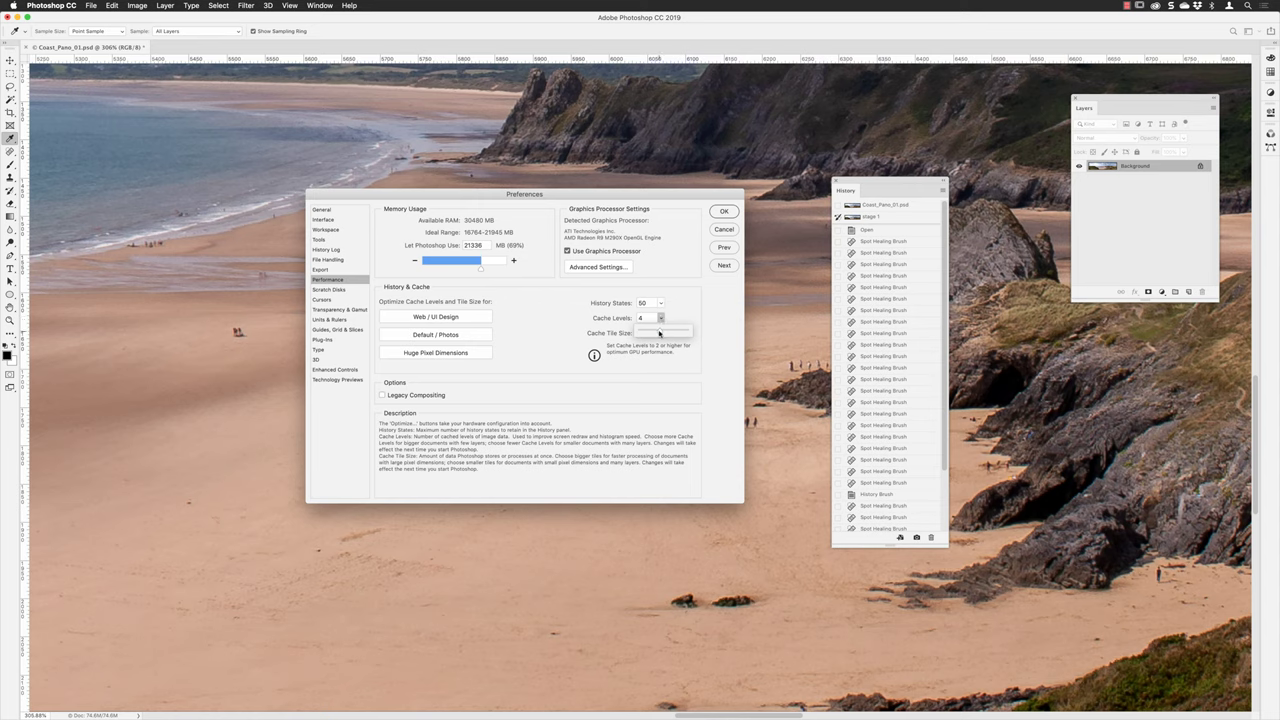
{"action": "left_click_drag", "start_coordinate": [660, 331], "coordinate": [688, 312]}
{"action": "left_click_drag", "start_coordinate": [646, 334], "coordinate": [658, 335]}
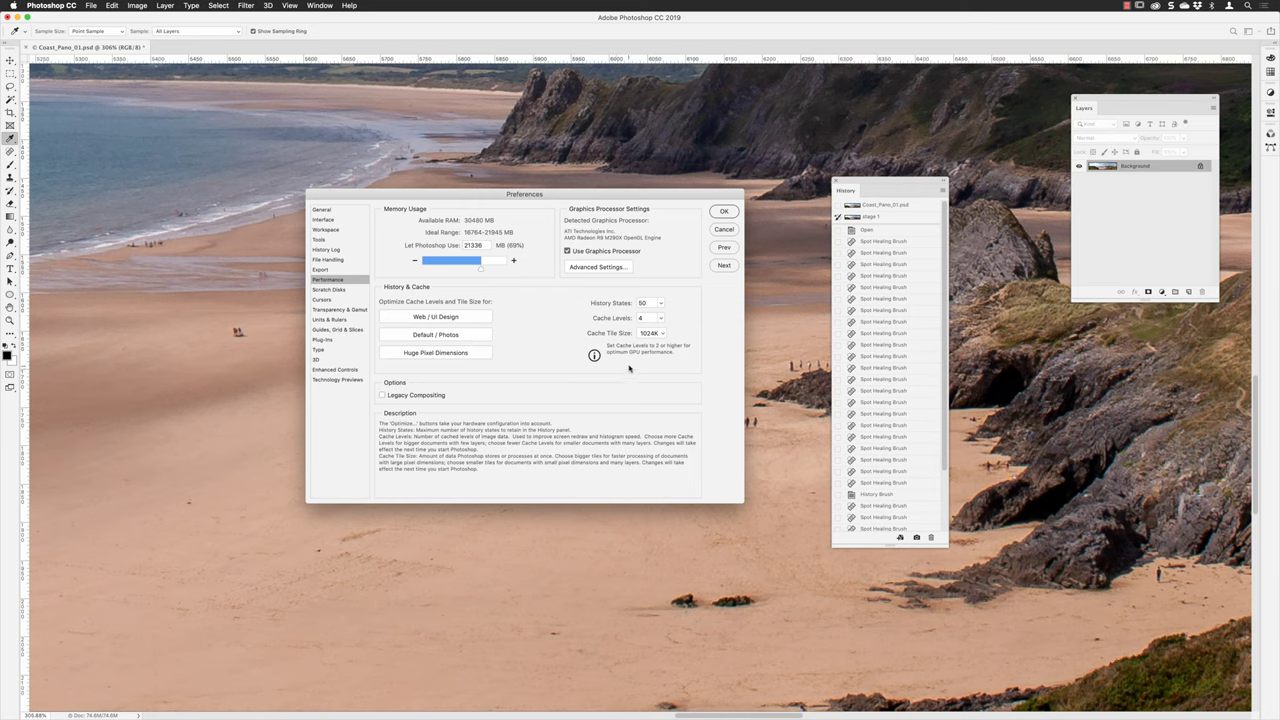
{"action": "left_click", "coordinate": [723, 211]}
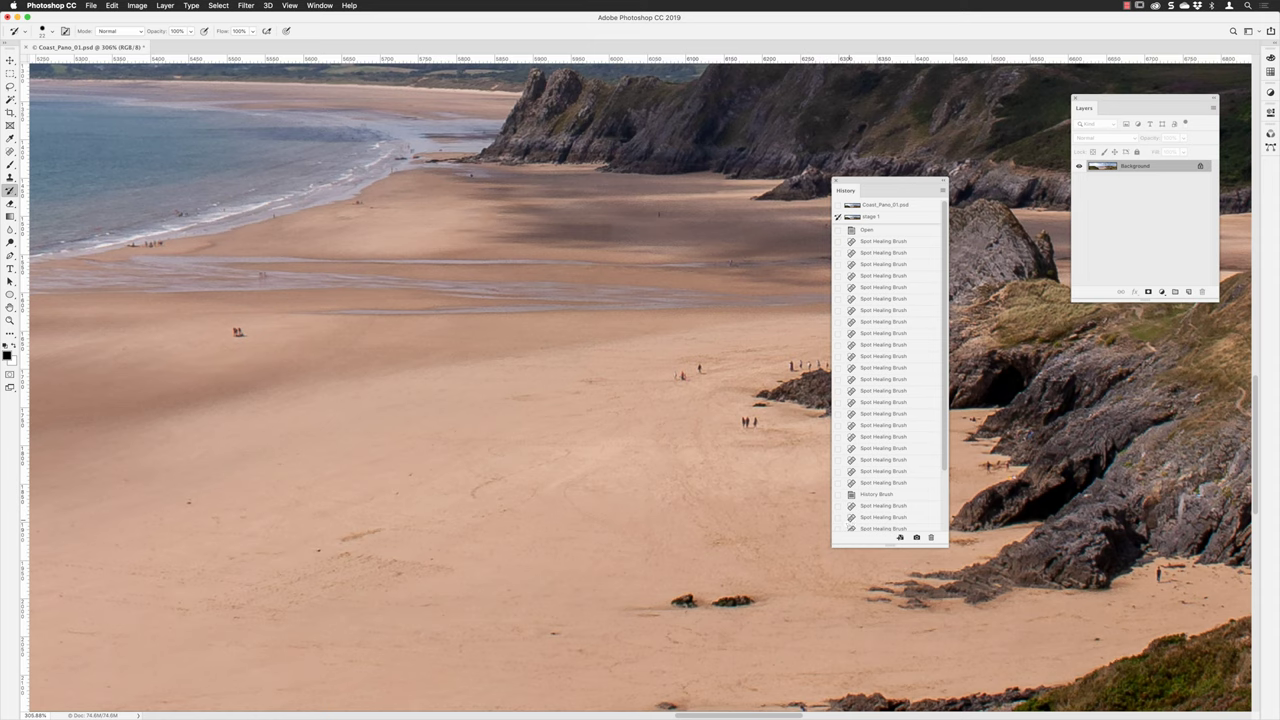
Save the retouched panorama under the new name Coast_Pano_02.psd in the 41_Files folder
{"action": "left_click", "coordinate": [90, 6]}
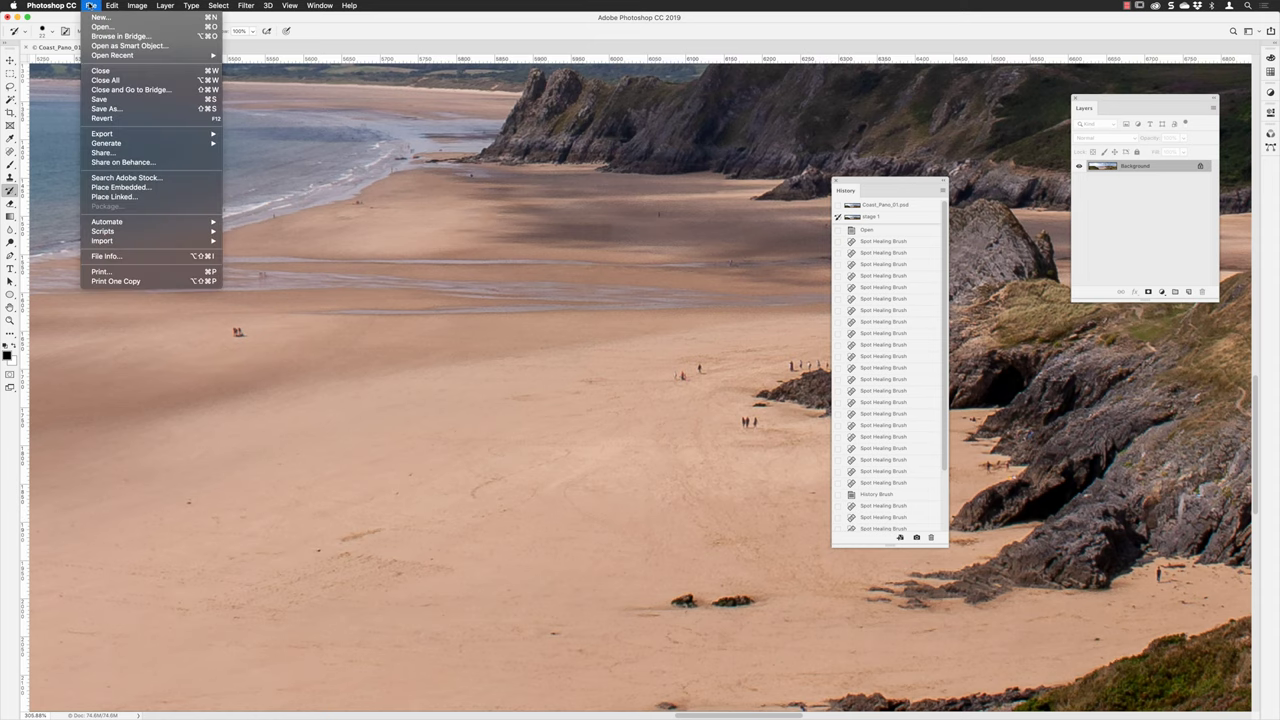
{"action": "left_click", "coordinate": [112, 100]}
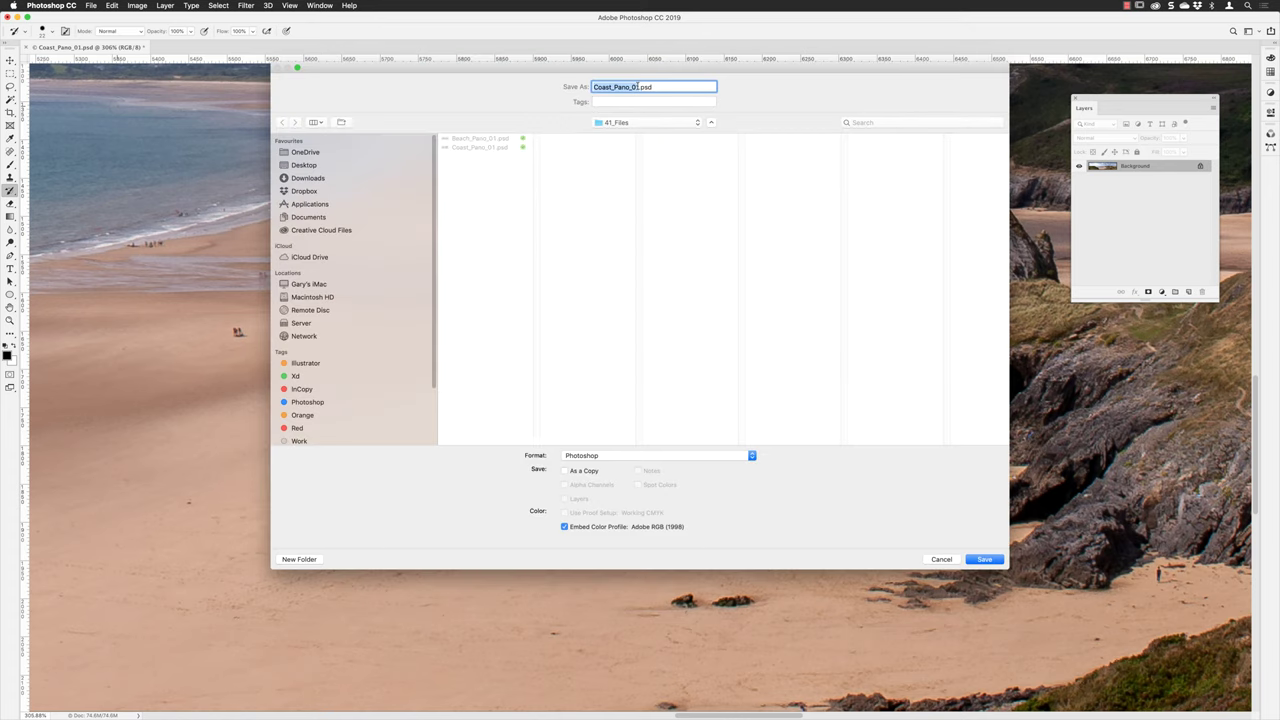
{"action": "left_click", "coordinate": [638, 87]}
{"action": "key", "text": "BackSpace"}
{"action": "type", "text": "2"}
{"action": "left_click", "coordinate": [982, 558]}
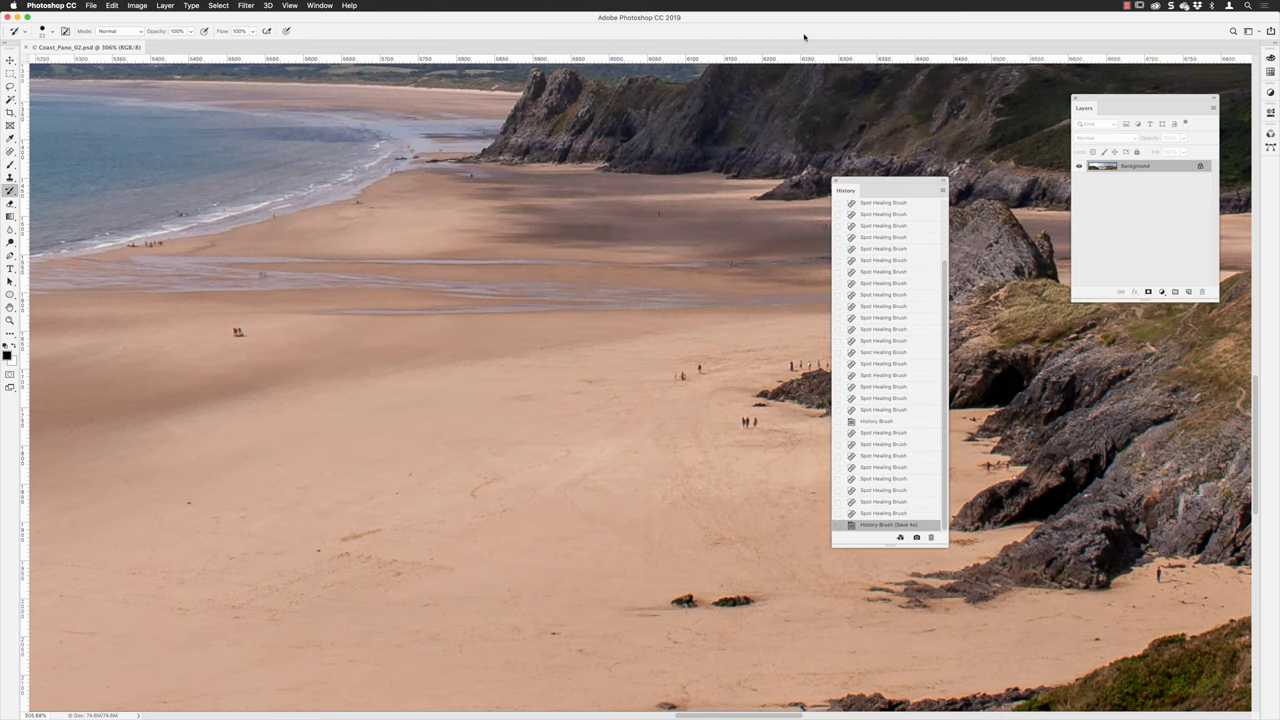
Move the History panel higher, lengthen it to fit all the states, and close Coast_Pano_02.psd
{"action": "left_click_drag", "start_coordinate": [880, 183], "coordinate": [882, 95]}
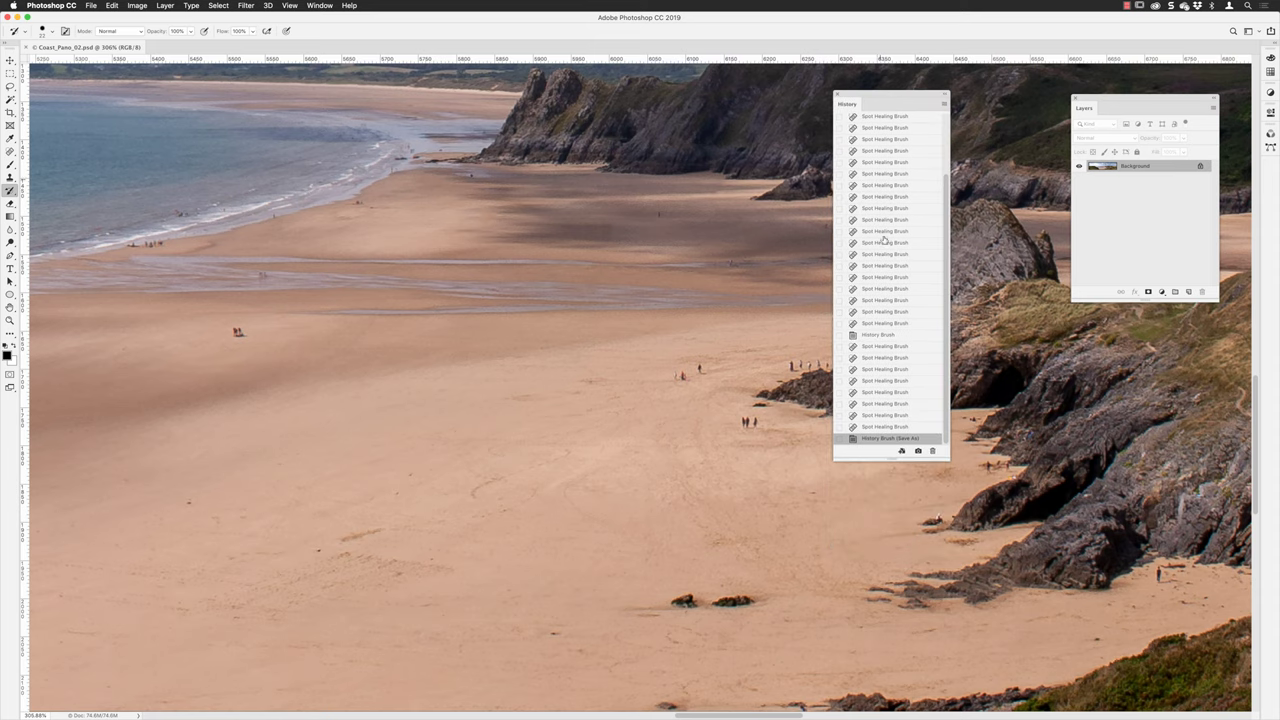
{"action": "left_click_drag", "start_coordinate": [886, 461], "coordinate": [886, 636]}
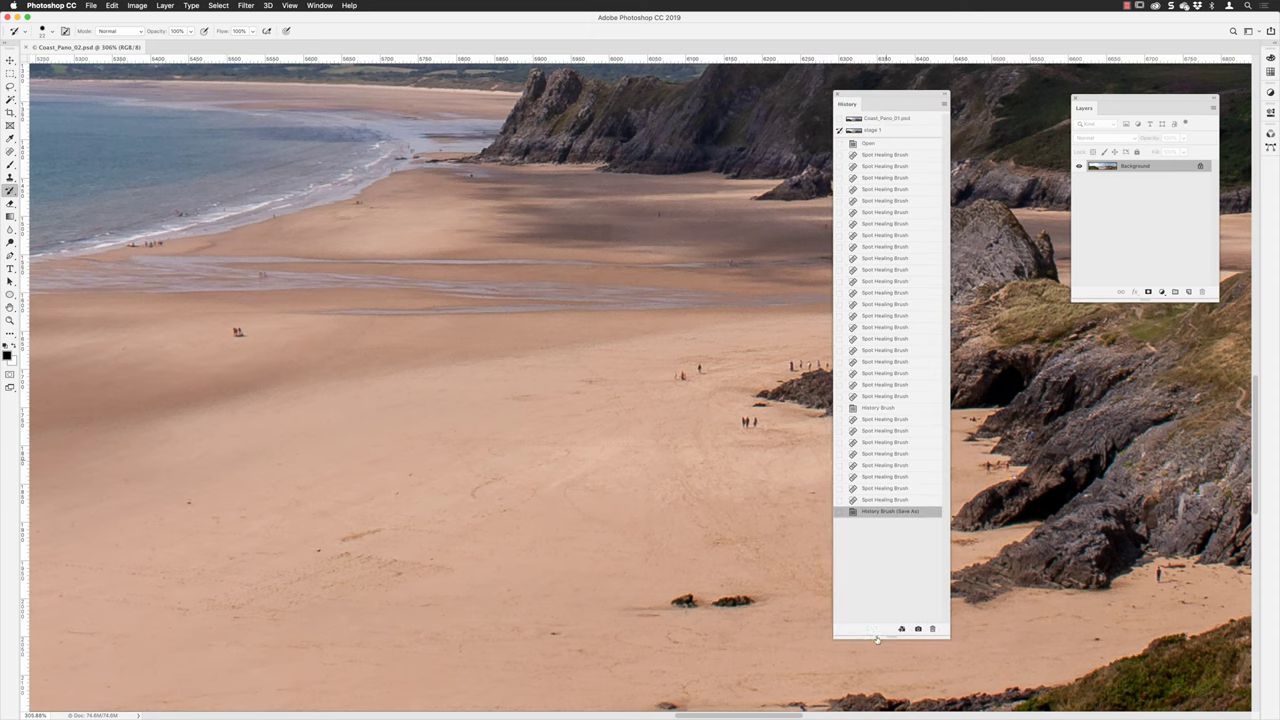
{"action": "left_click", "coordinate": [27, 47]}
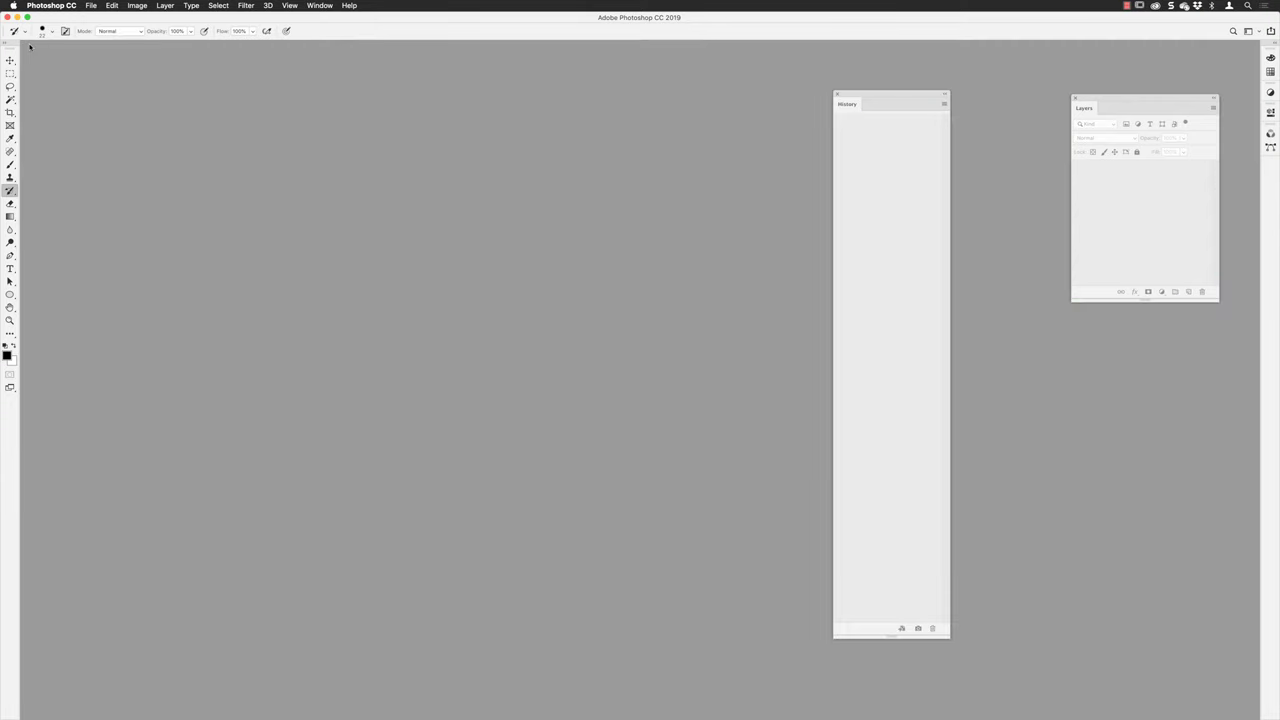
Reopen Coast_Pano_02.psd from the 41_Files folder
{"action": "left_click", "coordinate": [90, 6]}
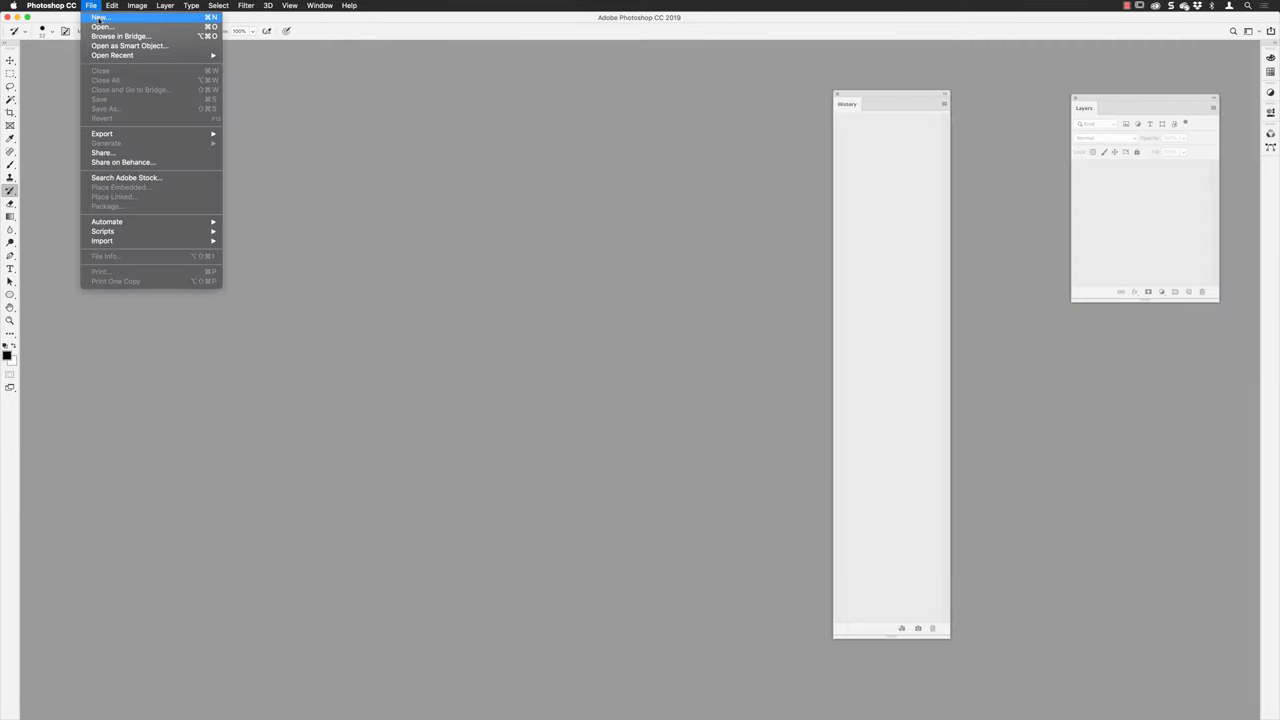
{"action": "left_click", "coordinate": [101, 26]}
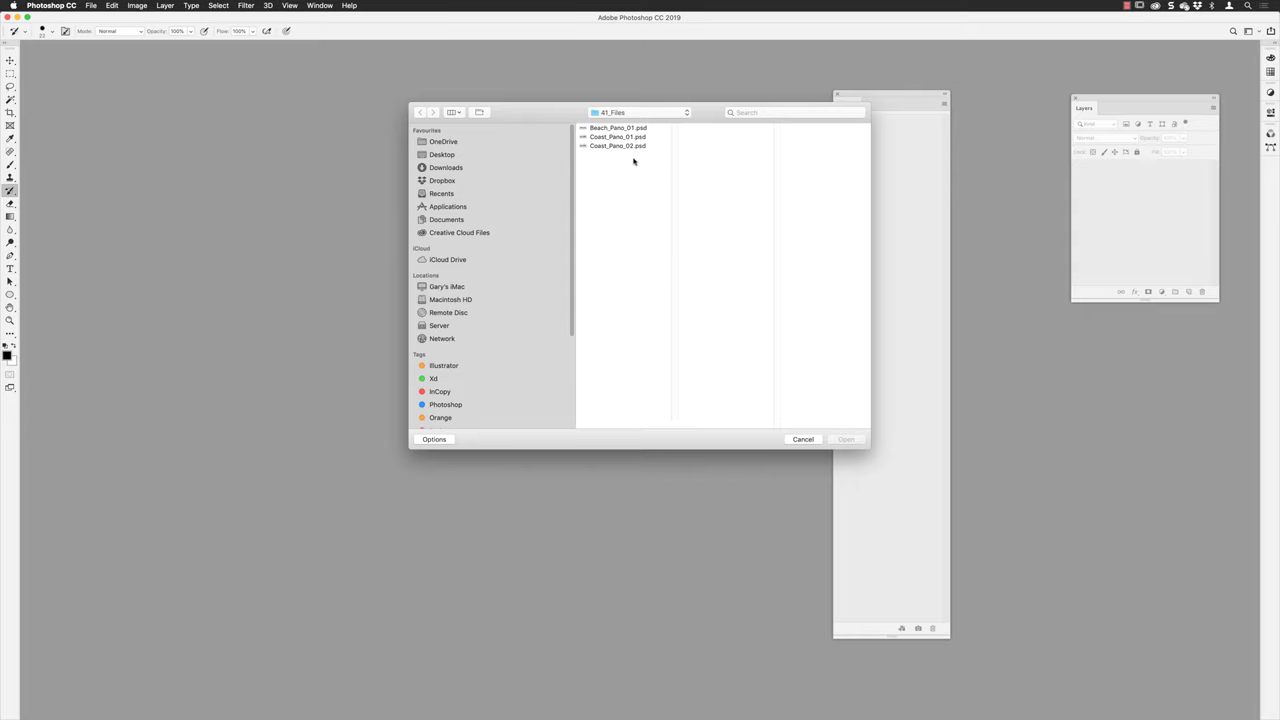
{"action": "left_click", "coordinate": [606, 147]}
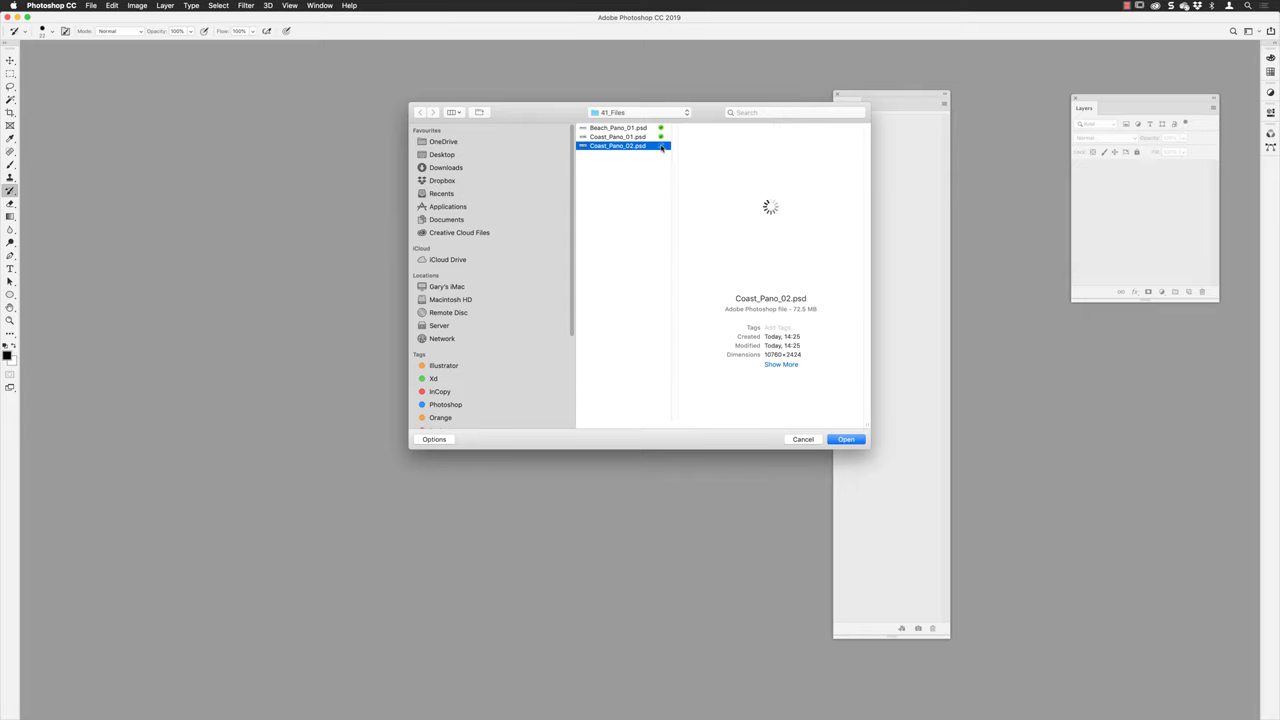
{"action": "left_click", "coordinate": [843, 441]}
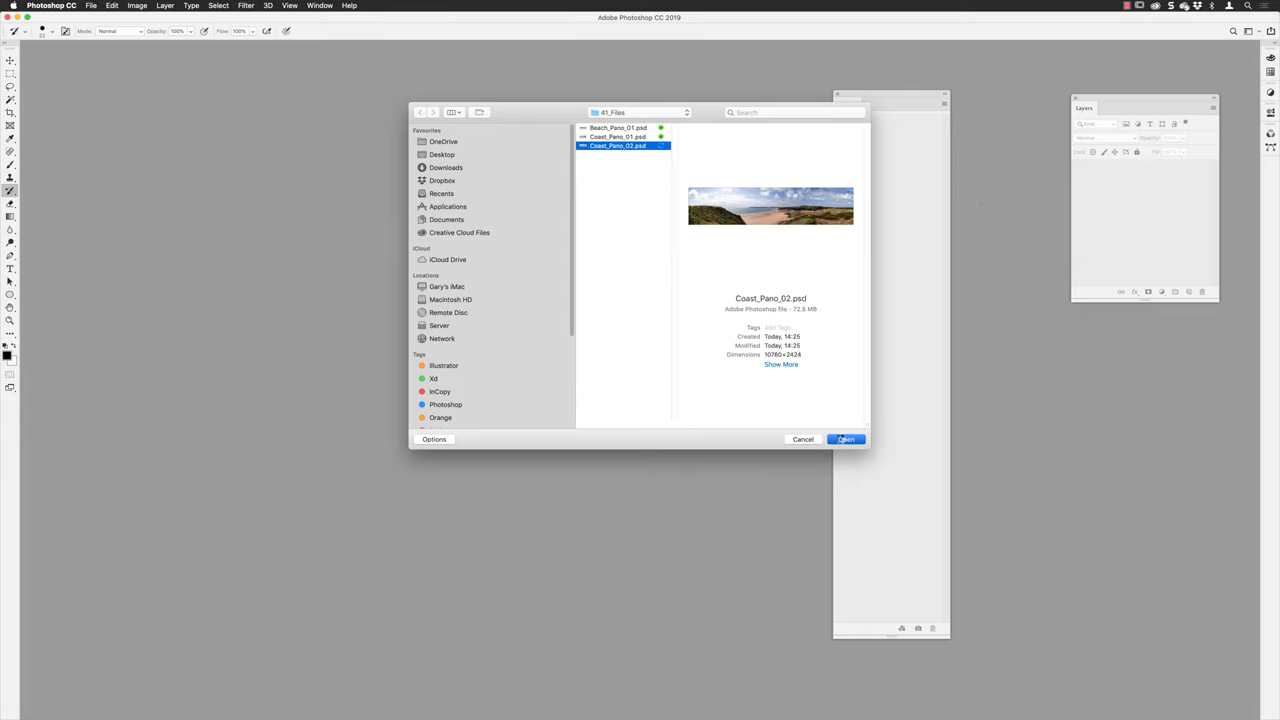